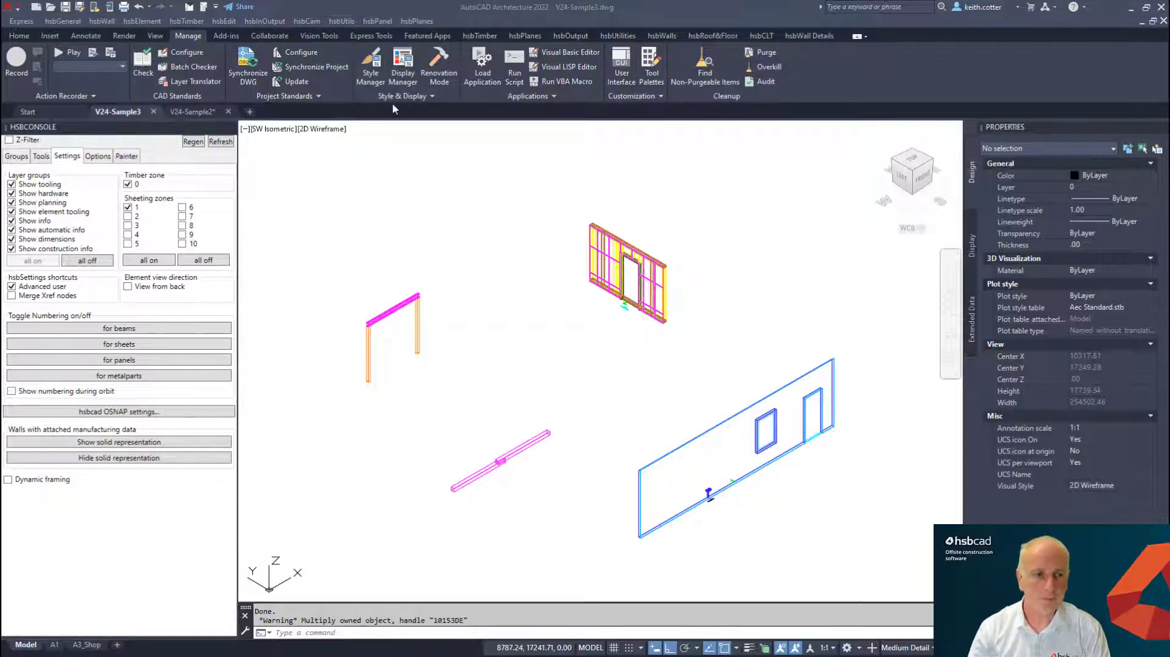
Examine the floor info settings and Equivalent Story choices of the 00 - Ground Floor Walls group without changing them.
click(15, 157)
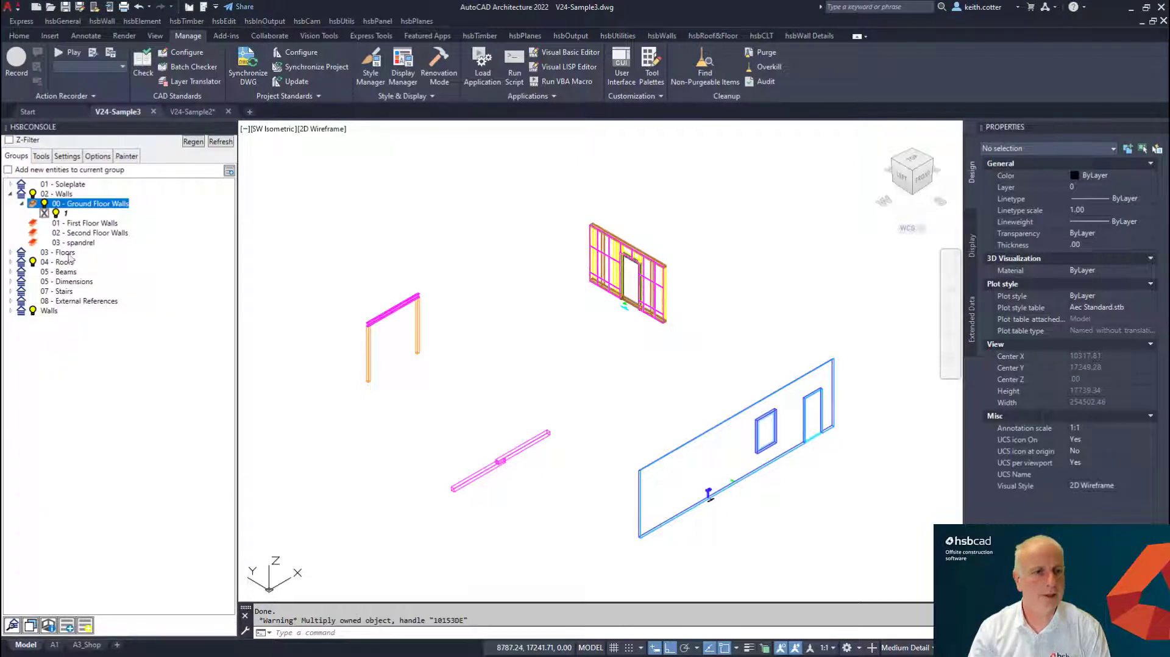
right_click(96, 207)
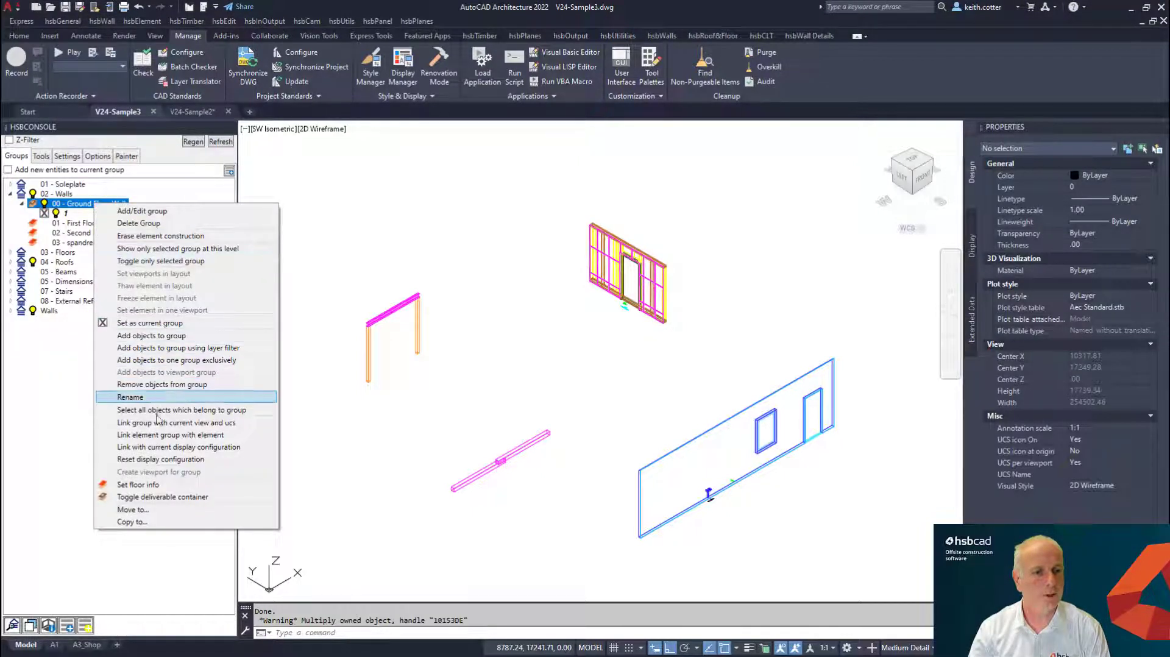
click(148, 488)
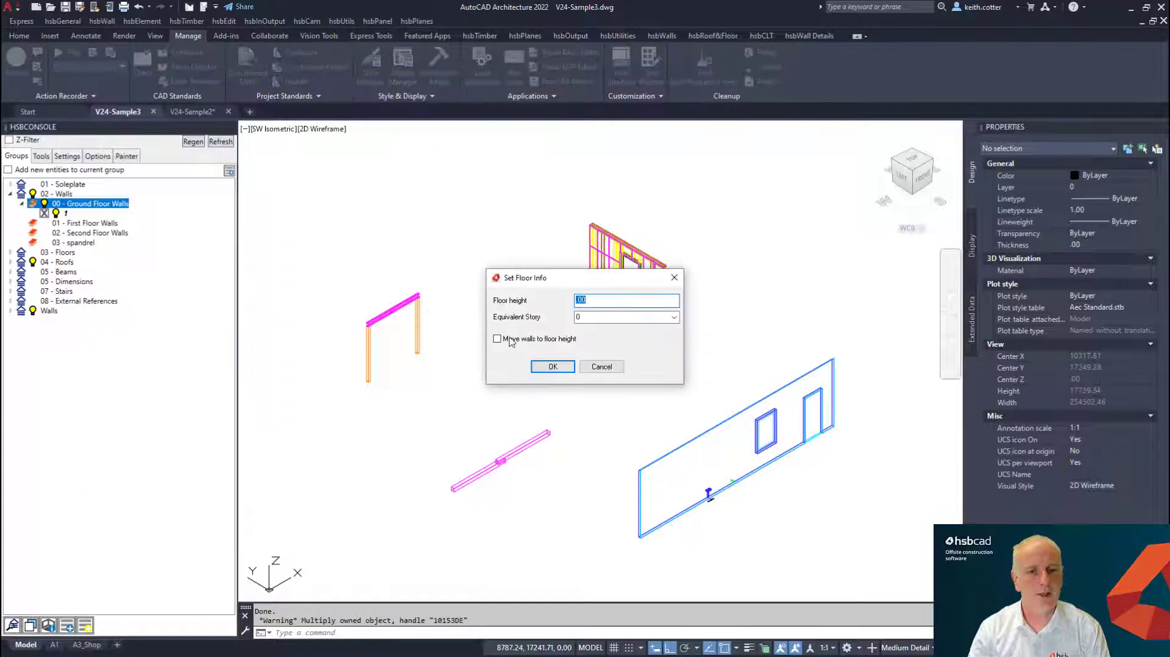
click(675, 317)
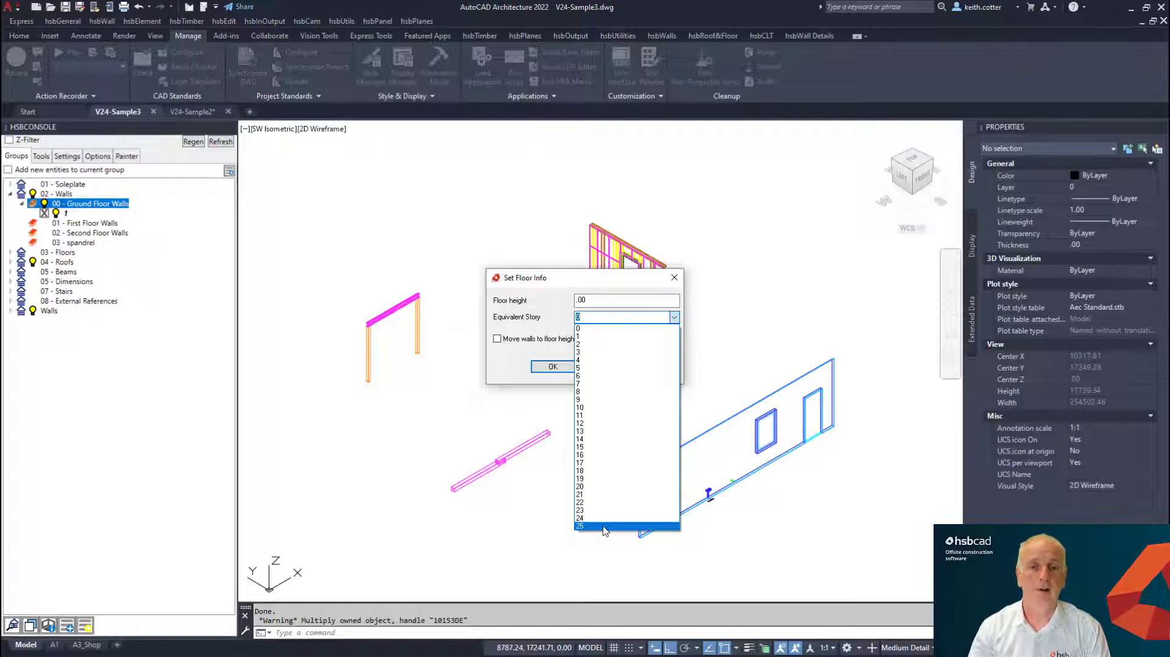
click(441, 421)
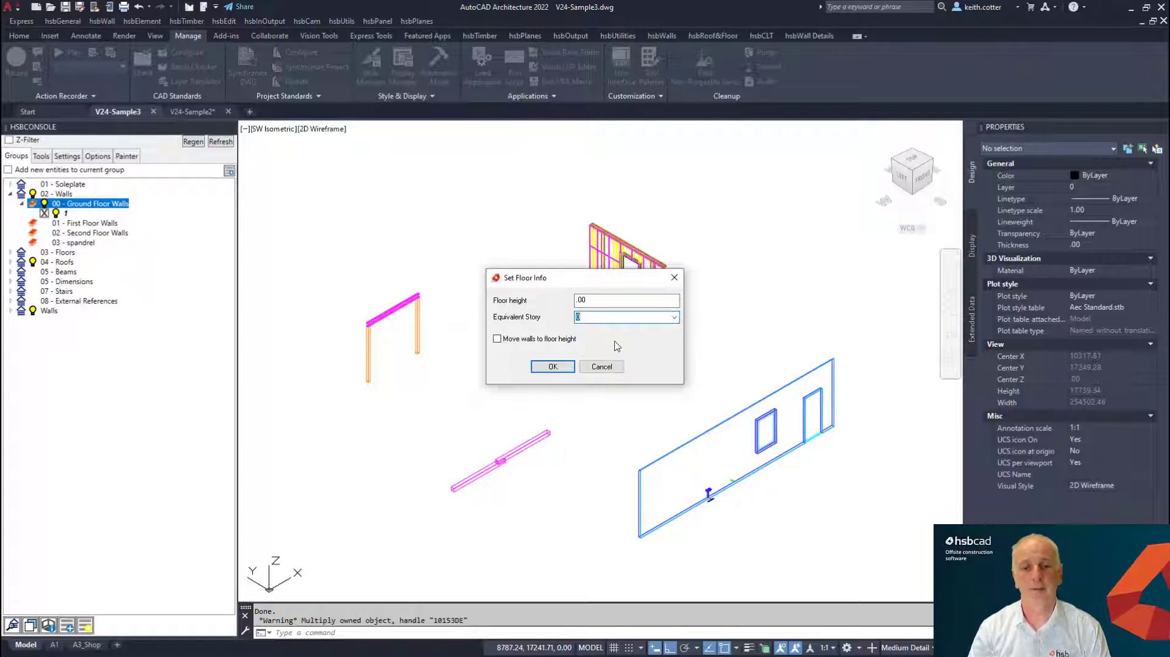
click(674, 277)
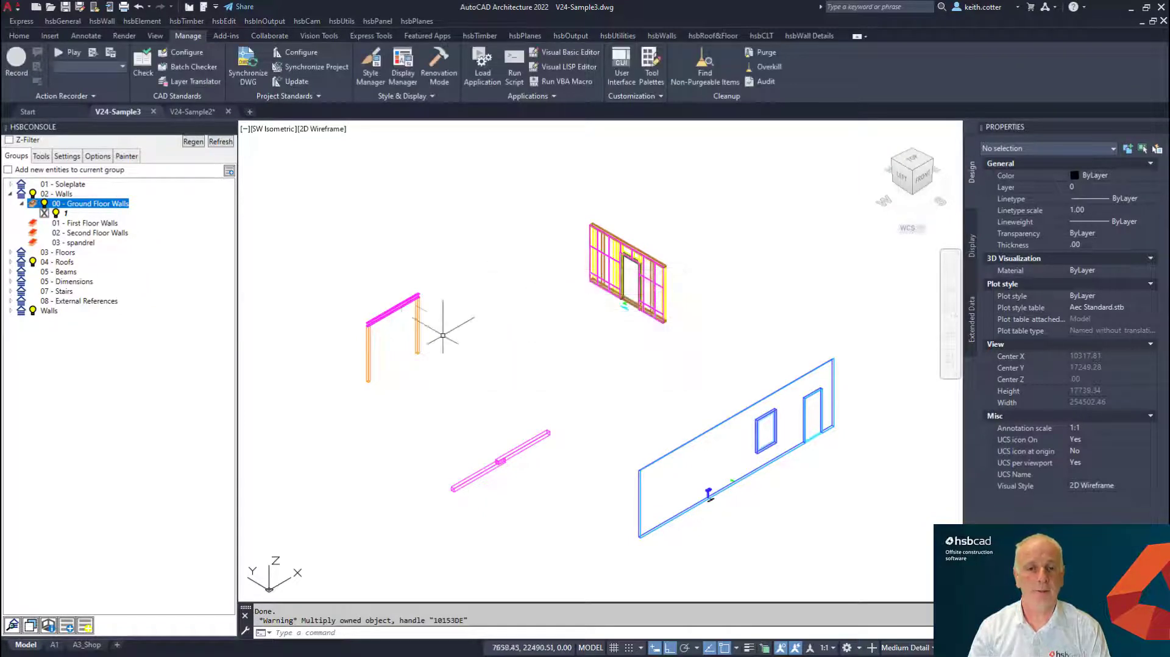
Show the steel beam resting on the two posts in the Top view.
scroll(339, 274, up, 6)
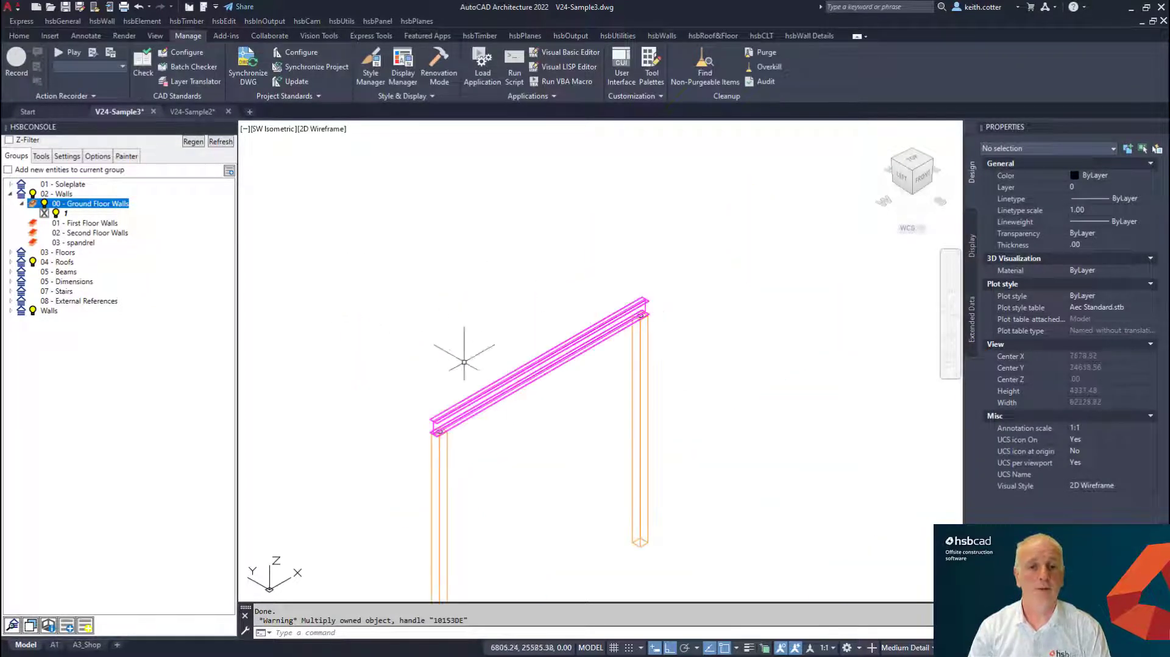
middle_drag(465, 362, 496, 274)
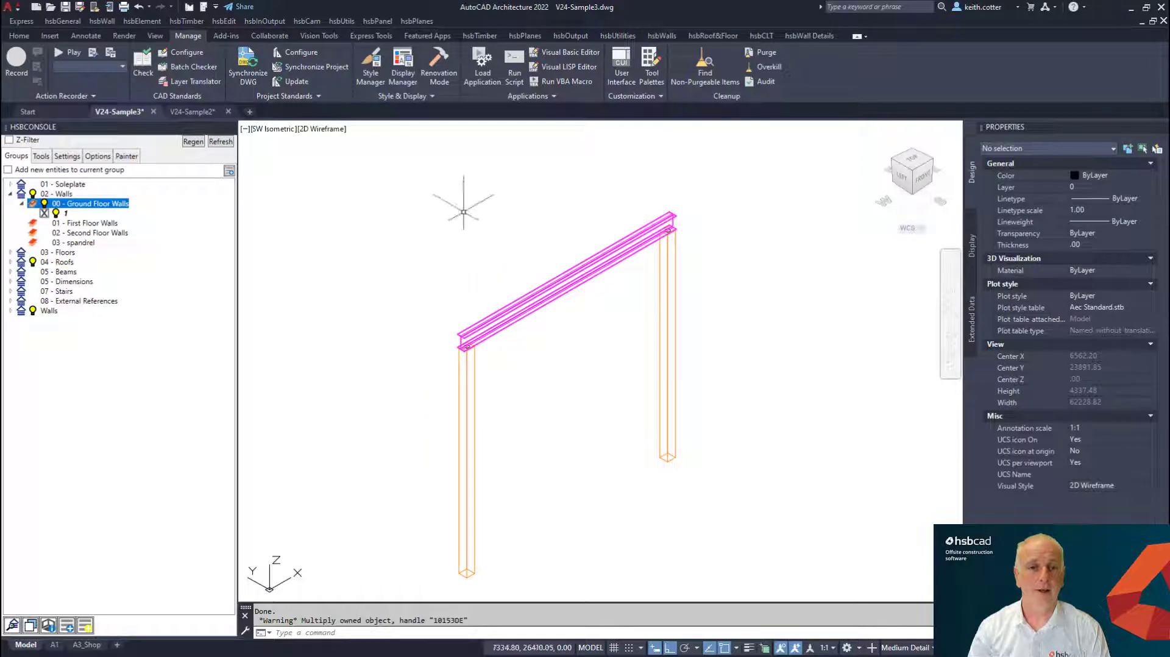
click(270, 128)
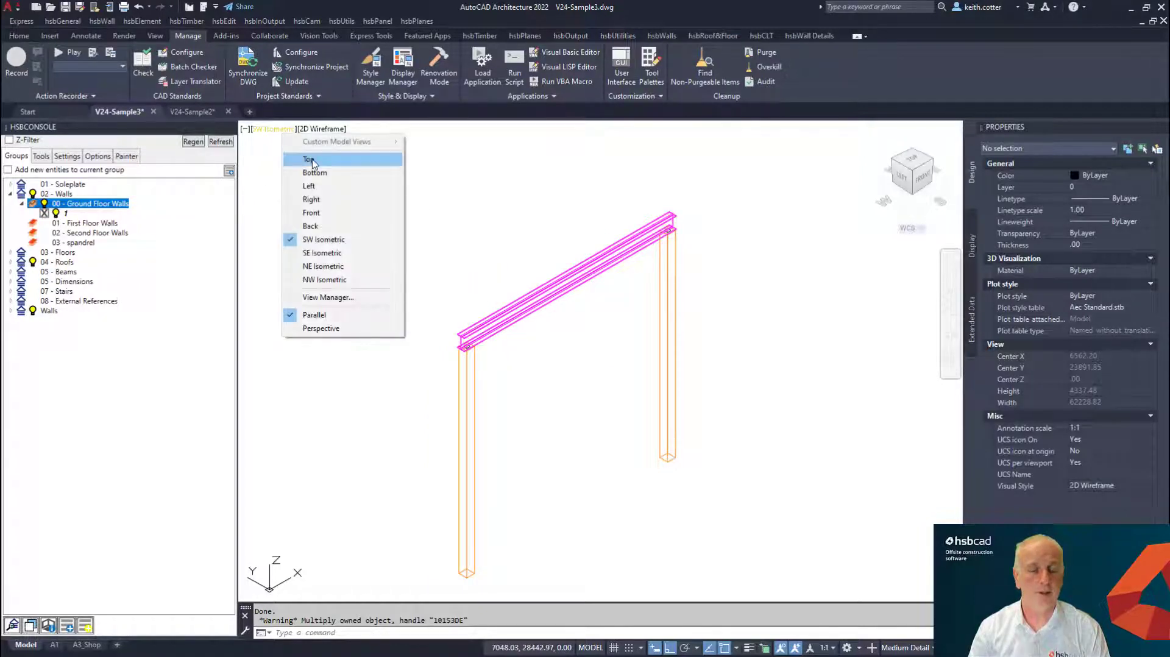
click(309, 159)
scroll(471, 152, up, 6)
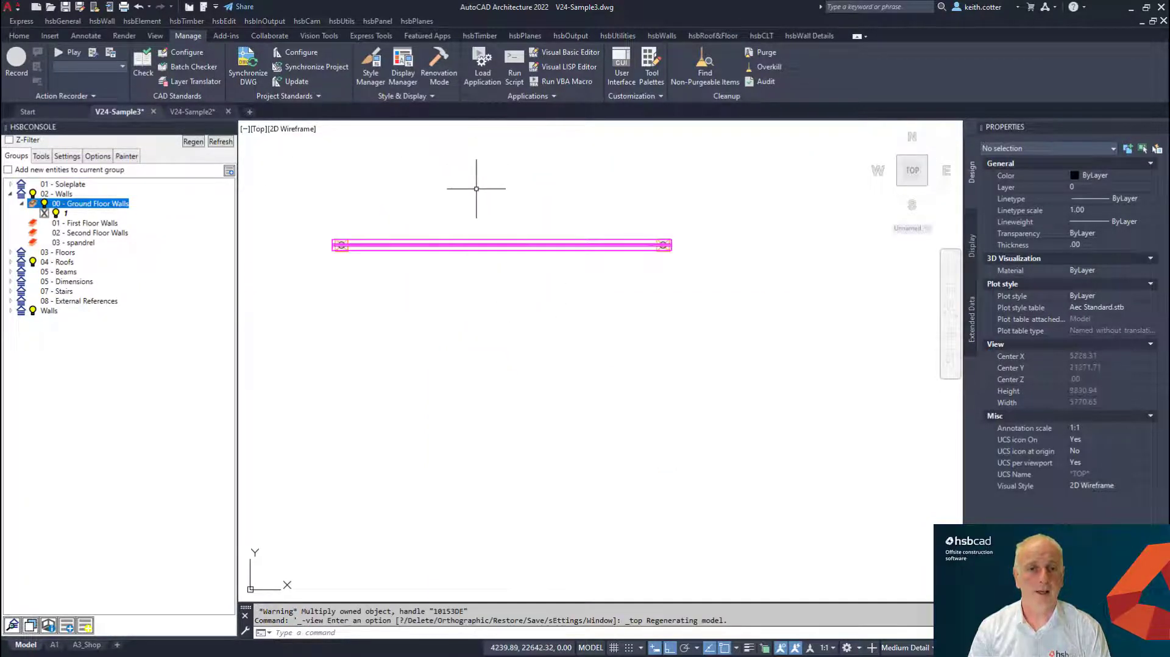
scroll(477, 189, up, 2)
middle_drag(484, 191, 549, 271)
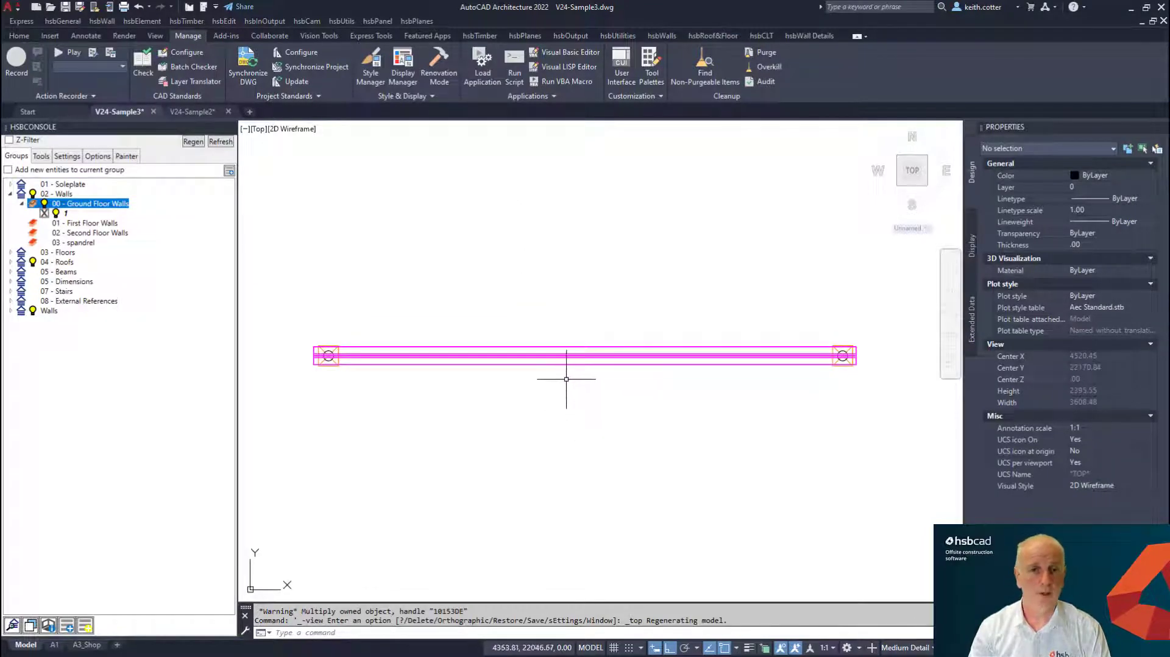
Use Drill in One Beam to place one through hole of diameter 11 in the steel beam's flange near mid-span.
click(479, 36)
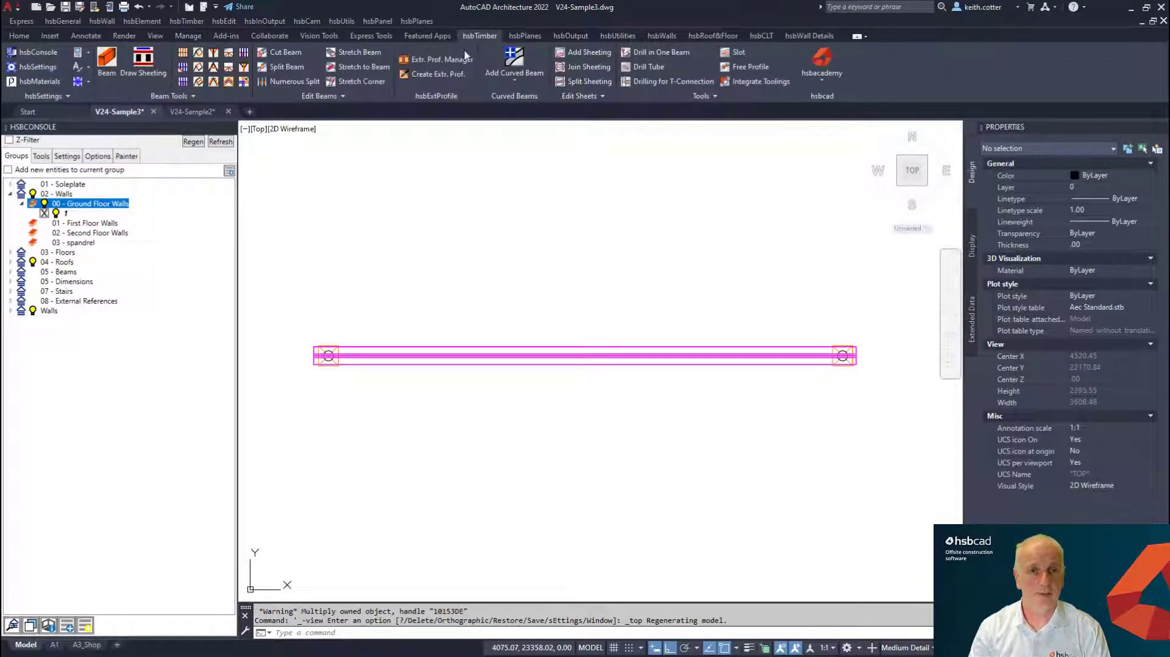
click(661, 52)
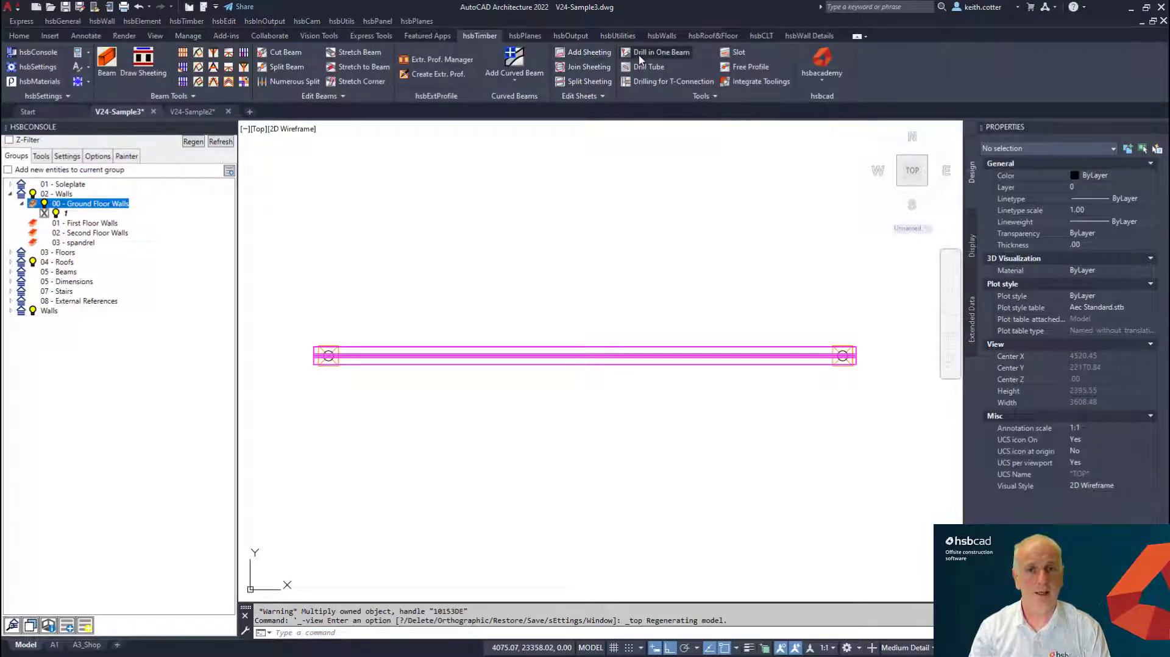
click(554, 566)
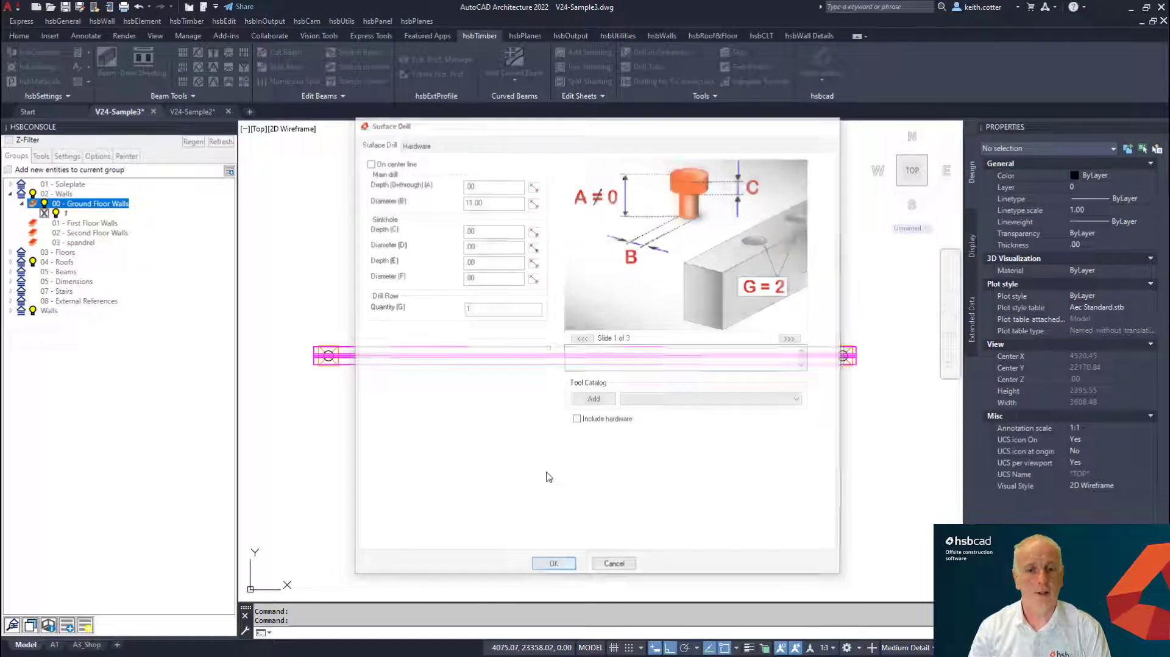
scroll(527, 343, up, 4)
click(536, 352)
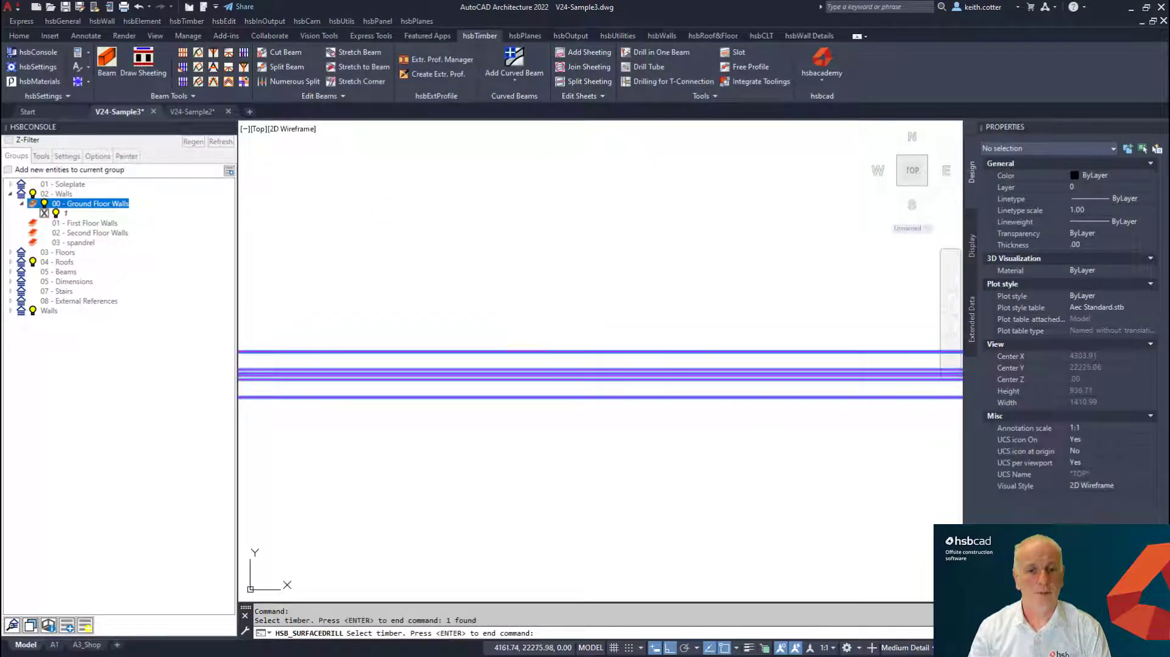
key(Return)
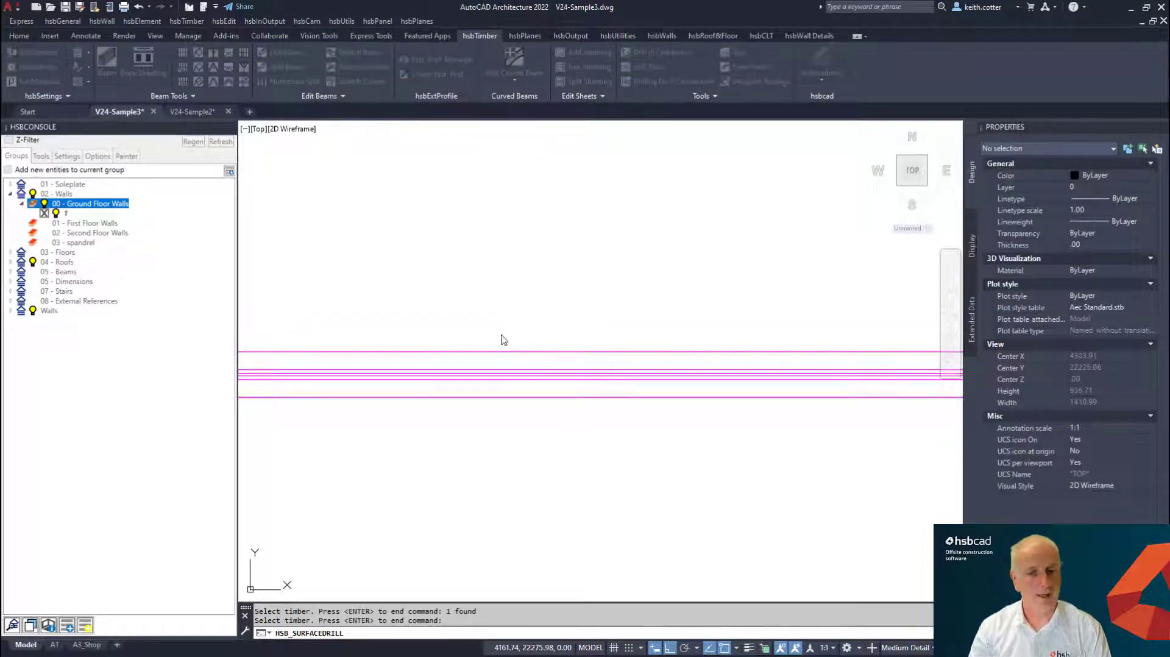
key(Return)
scroll(494, 358, up, 3)
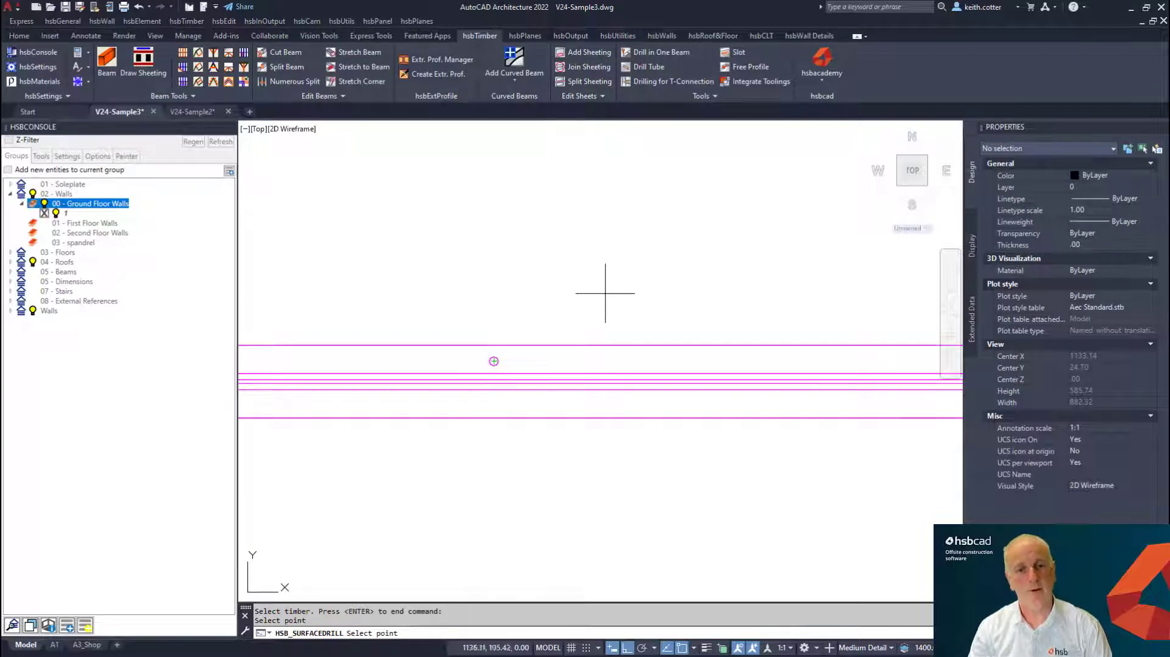
key(Escape)
key(Escape)
Split the steel beam perpendicular to its length, a short distance to the right of the drilled hole.
scroll(536, 305, down, 5)
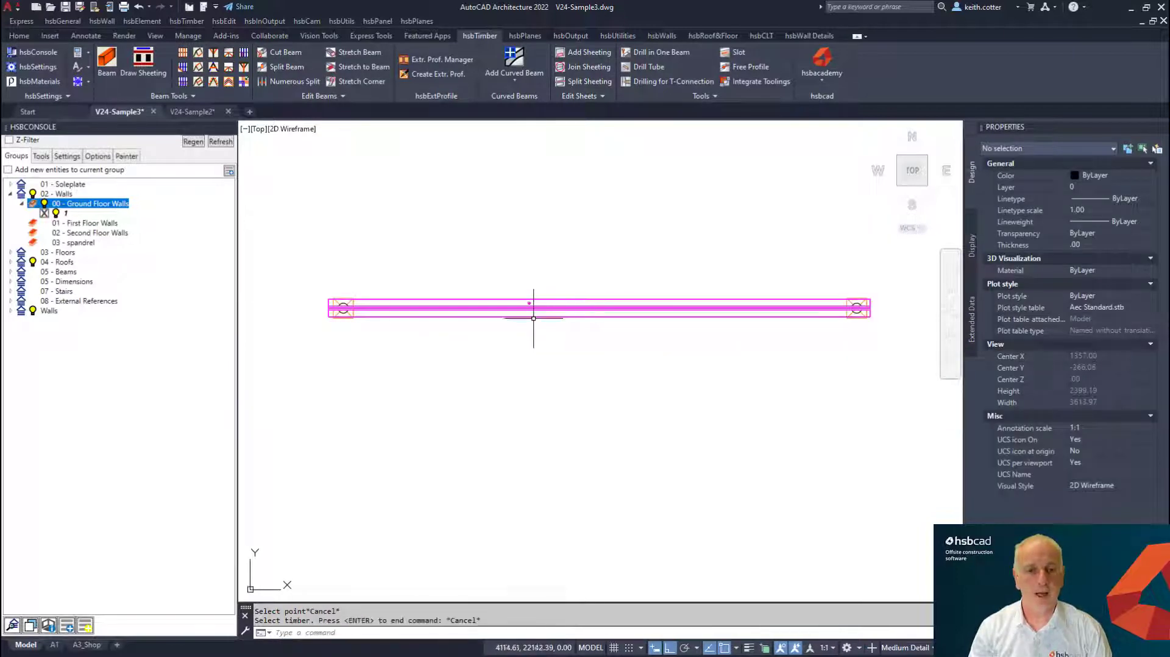
scroll(534, 318, up, 2)
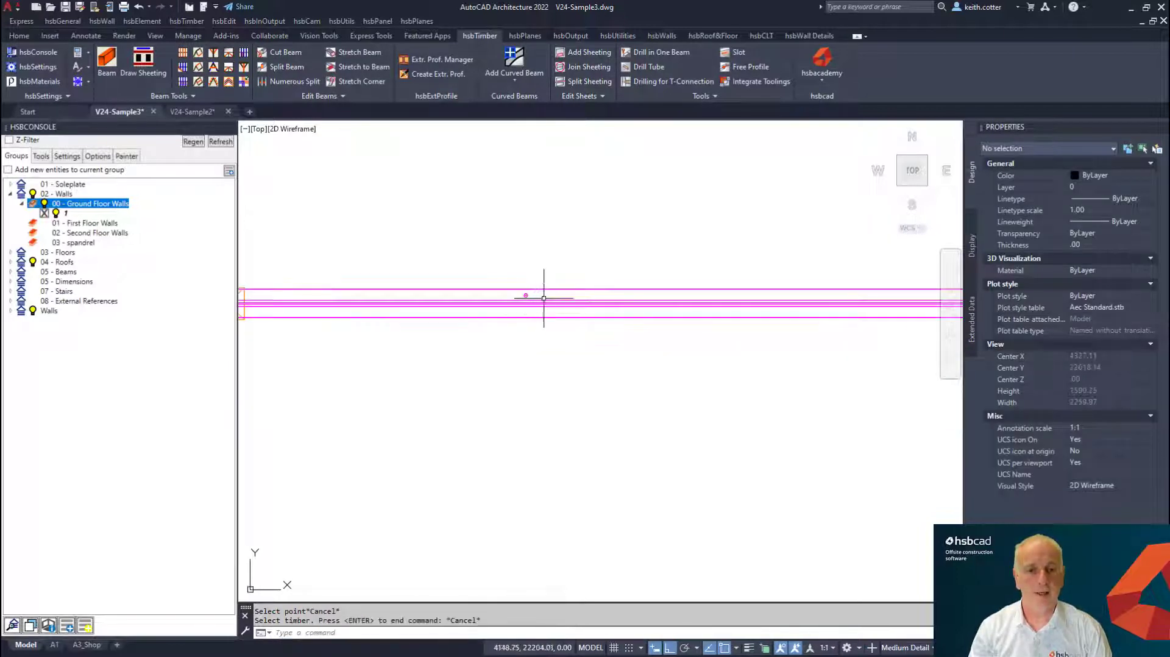
click(572, 313)
right_click(579, 304)
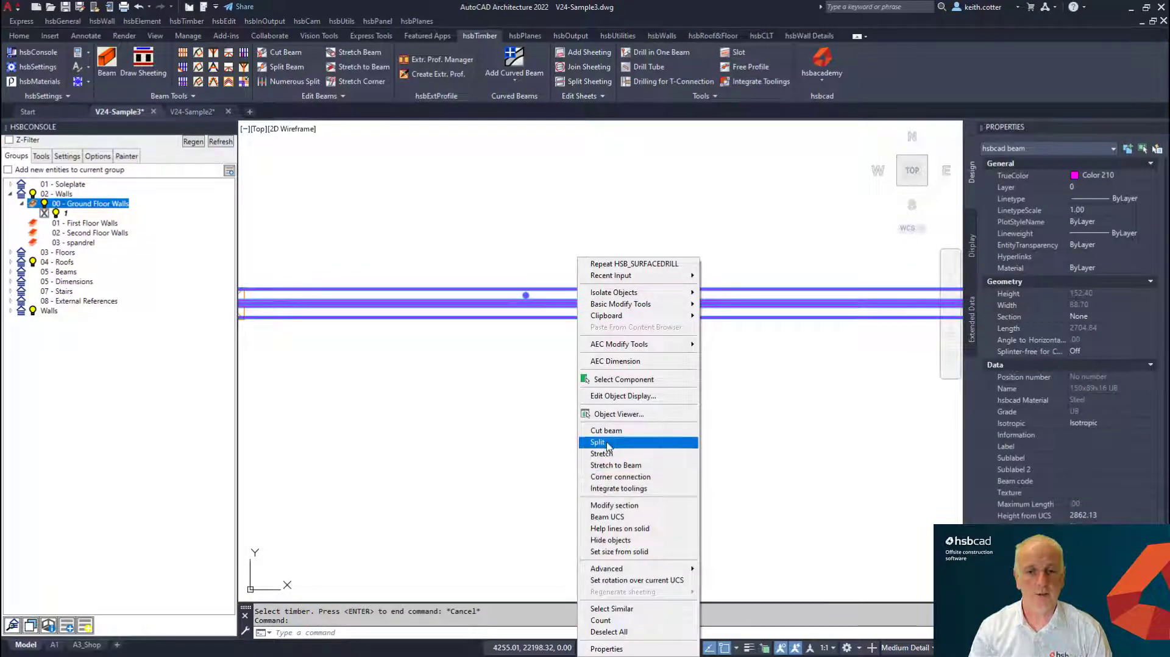
click(608, 443)
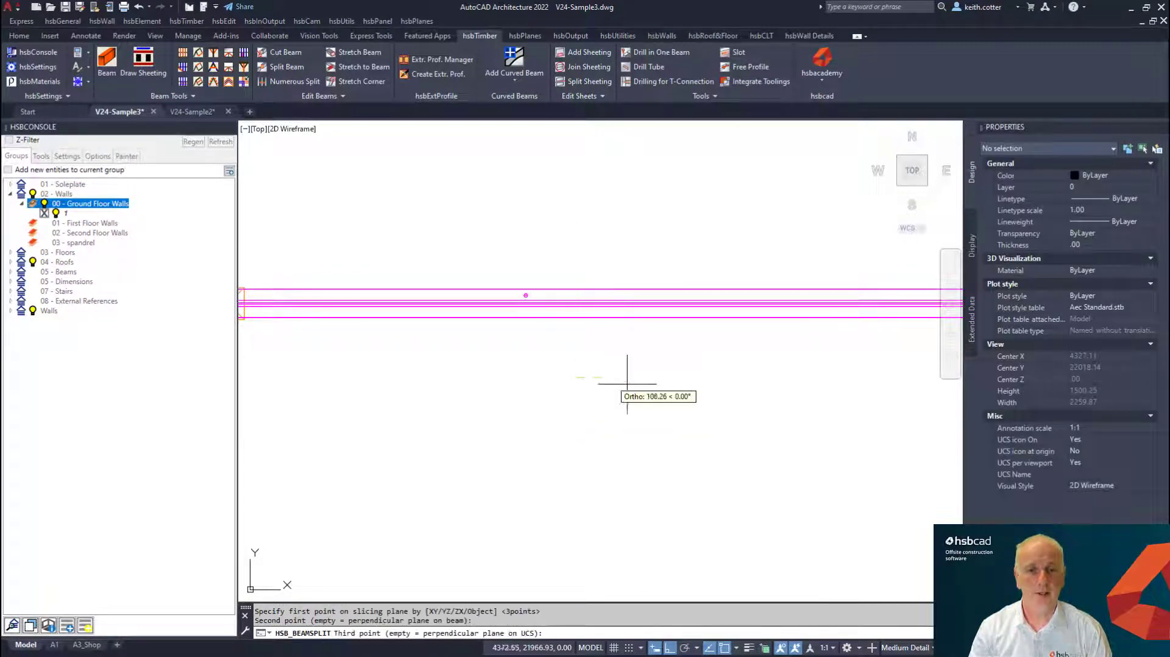
key(Return)
key(Escape)
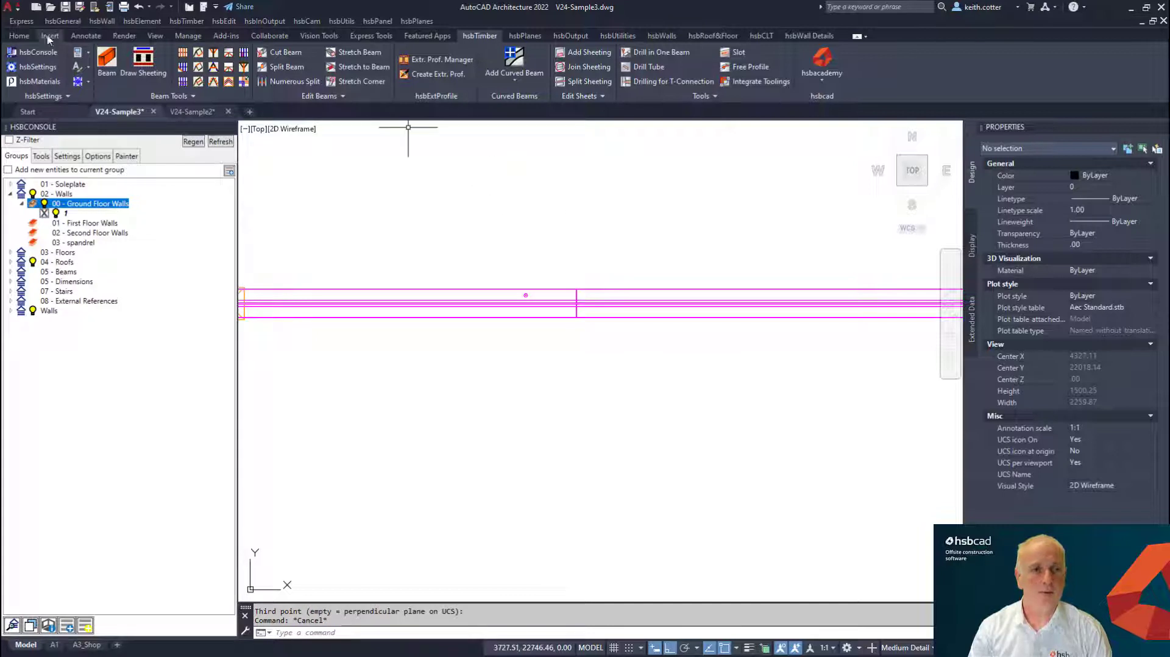
Copy the drill horizontally from the left piece of the steel beam onto the right piece, past the split.
click(19, 36)
click(386, 67)
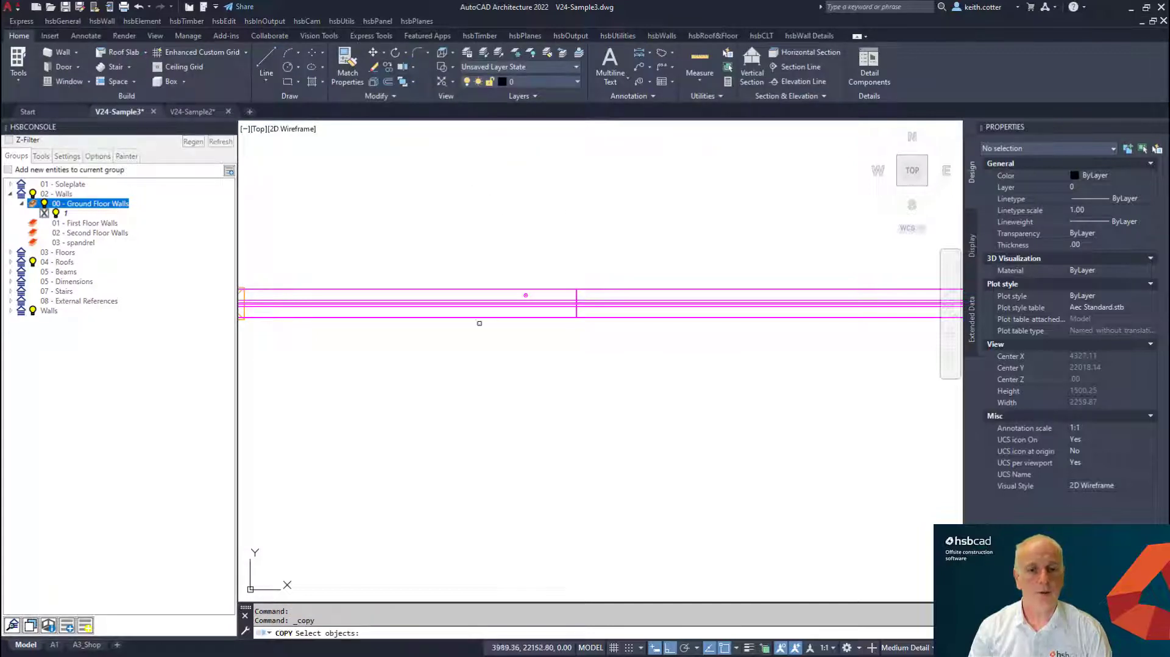
click(506, 353)
click(557, 241)
key(Return)
click(525, 398)
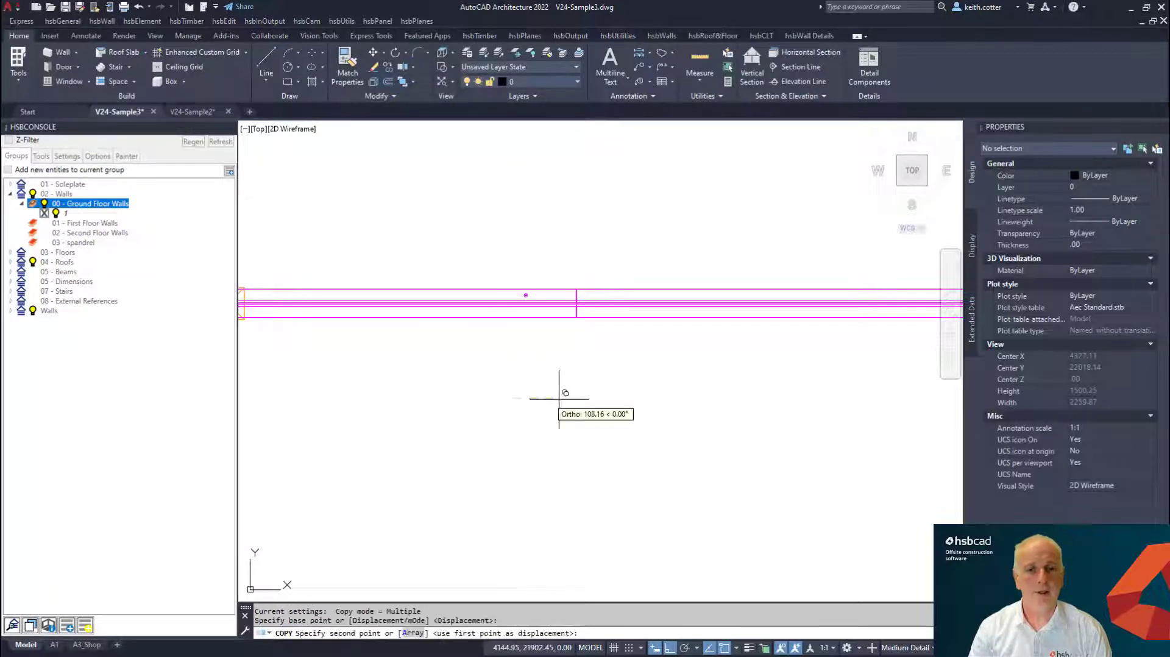
click(620, 417)
right_click(668, 396)
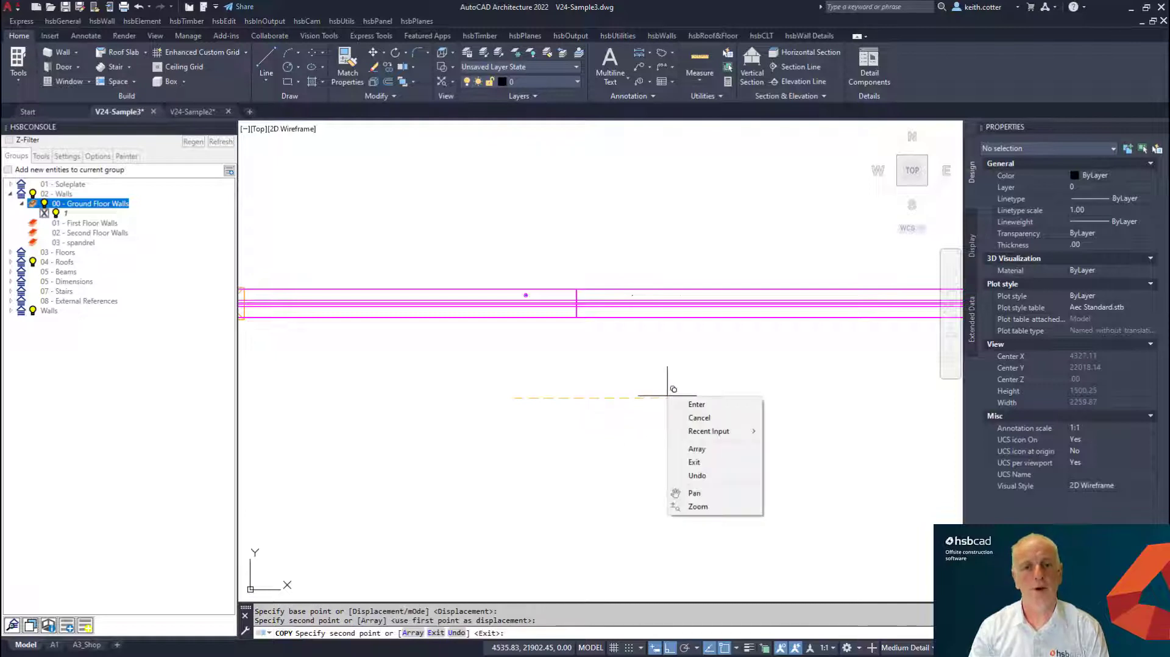
click(696, 404)
Examine the copied drill with its beam selected, checking the Integrate toolings option without running it.
scroll(648, 305, up, 2)
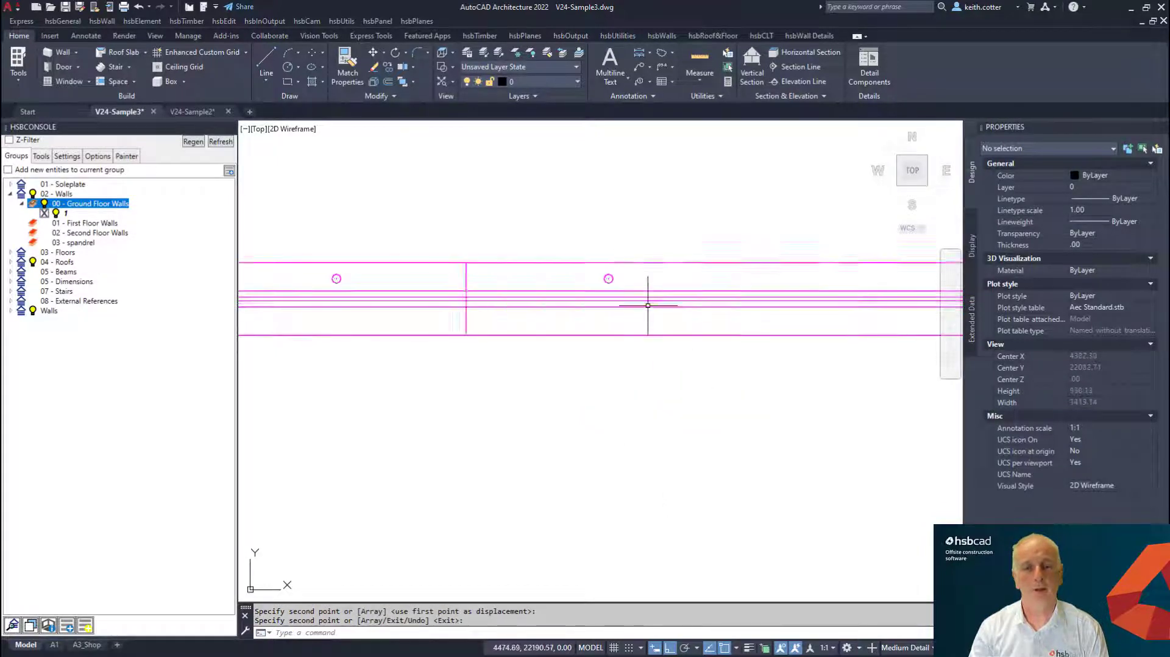
scroll(648, 305, up, 2)
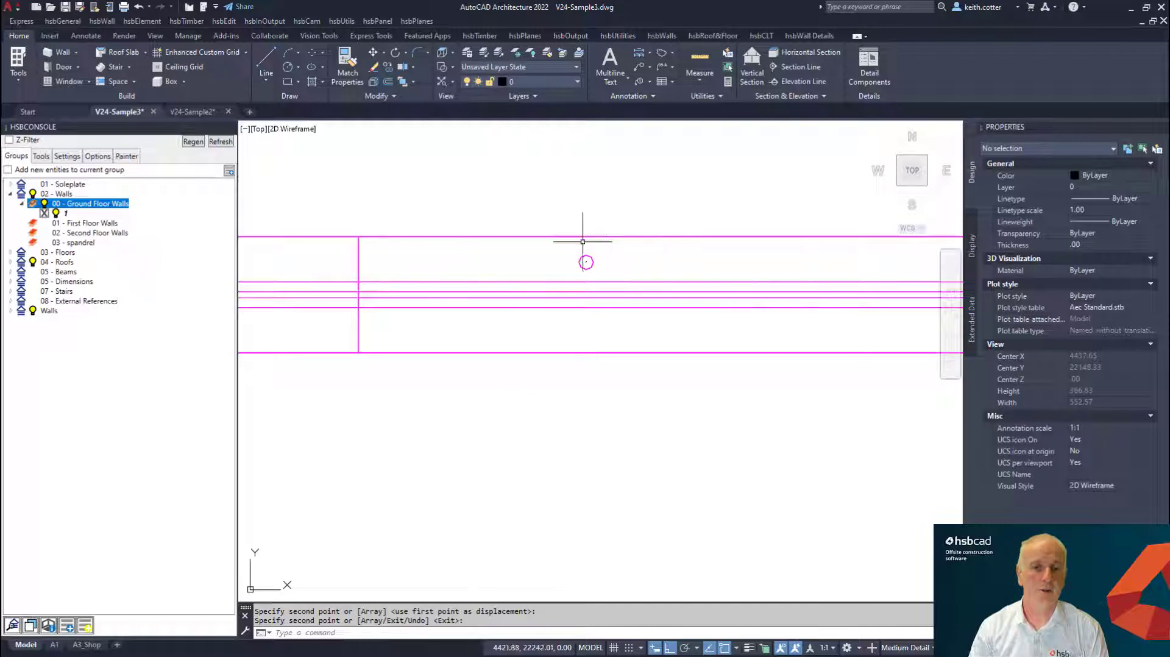
click(584, 273)
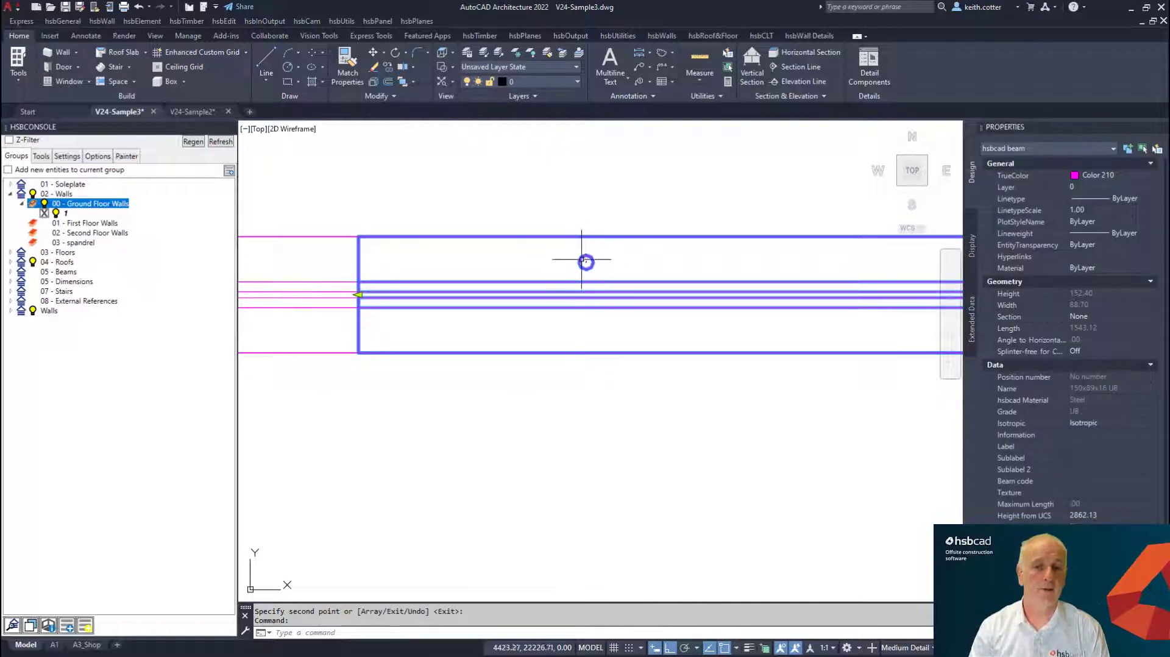
right_click(599, 300)
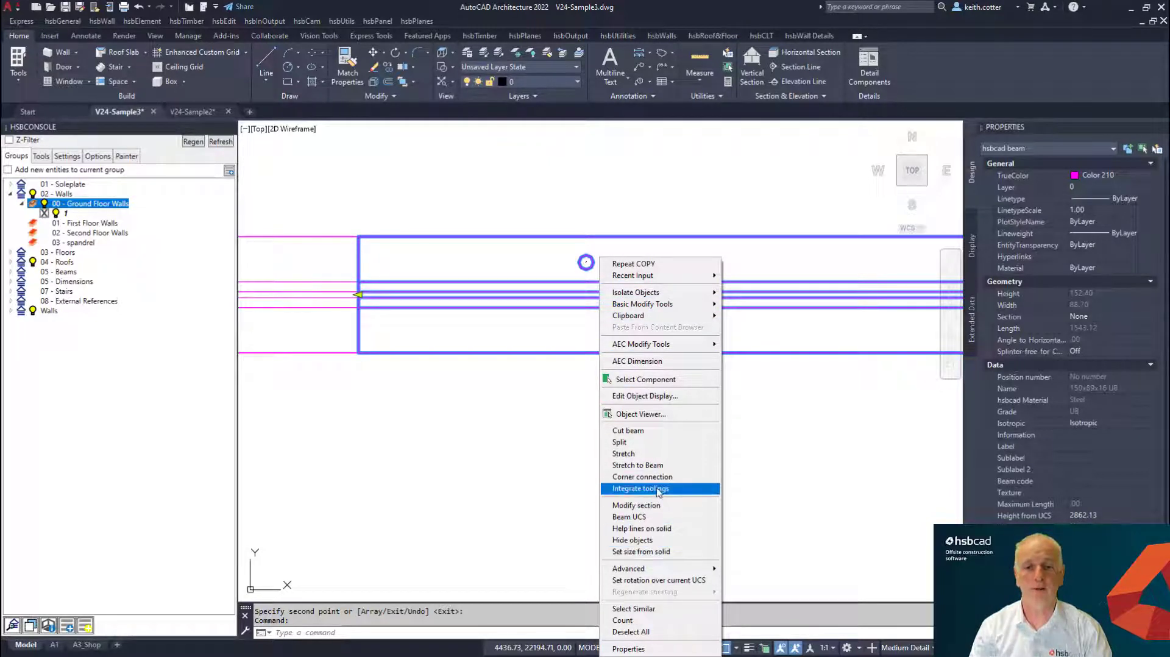
key(Escape)
key(Escape)
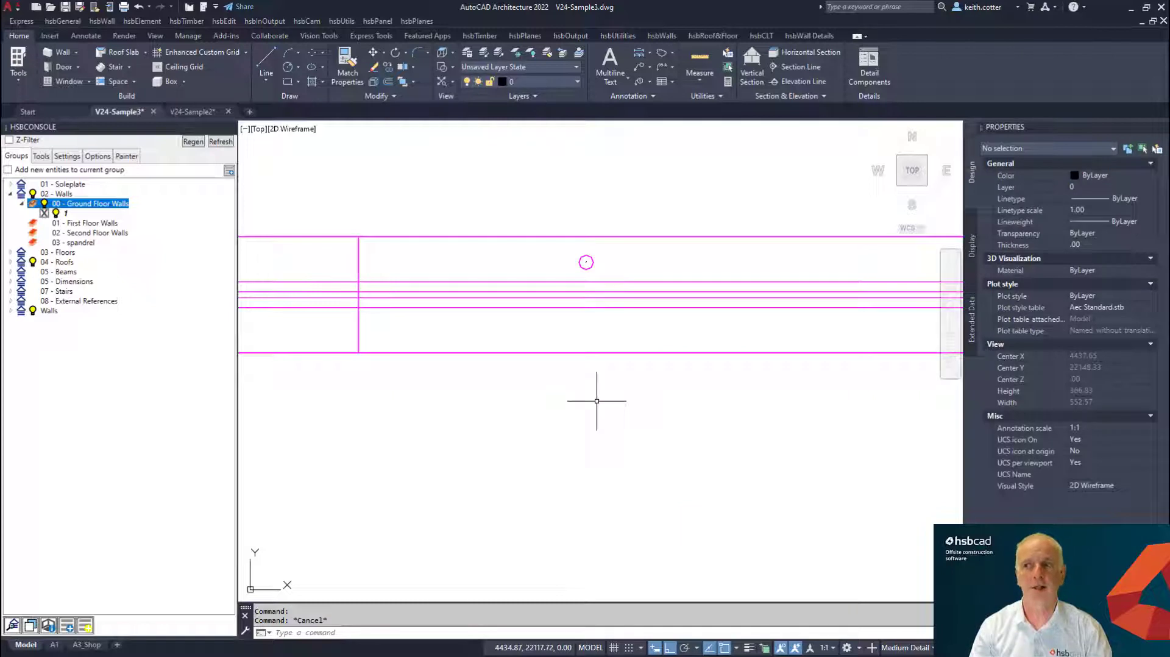
scroll(587, 368, down, 5)
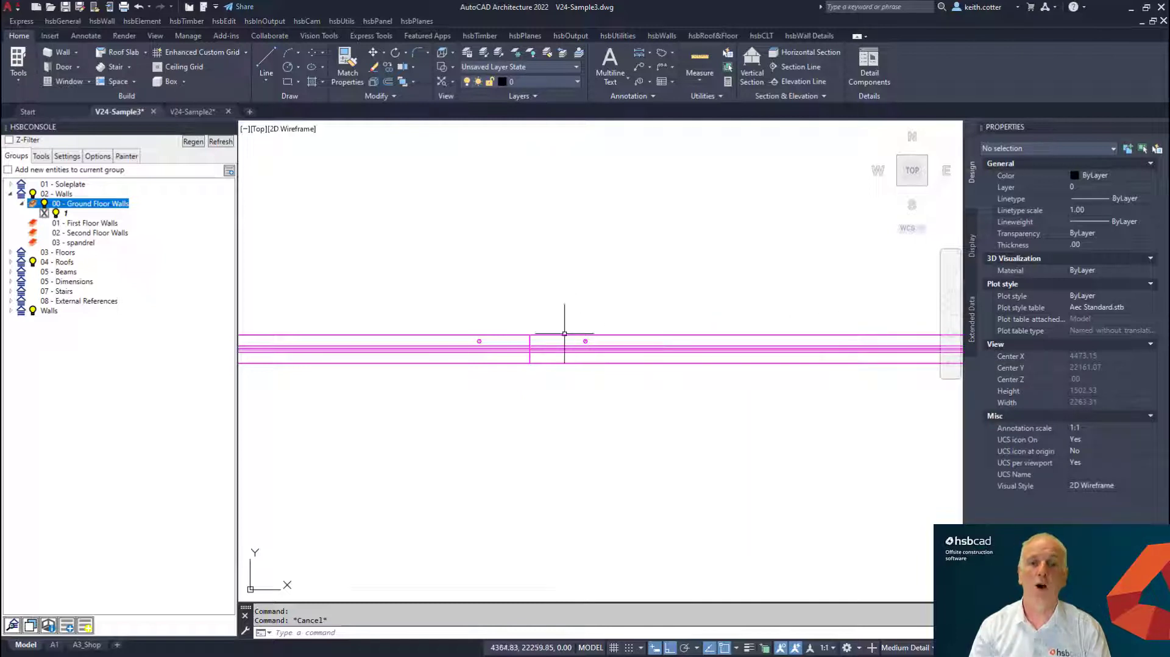
Inspect the two overlapping solids below the steel beam, selecting the left one to check its object type.
click(486, 37)
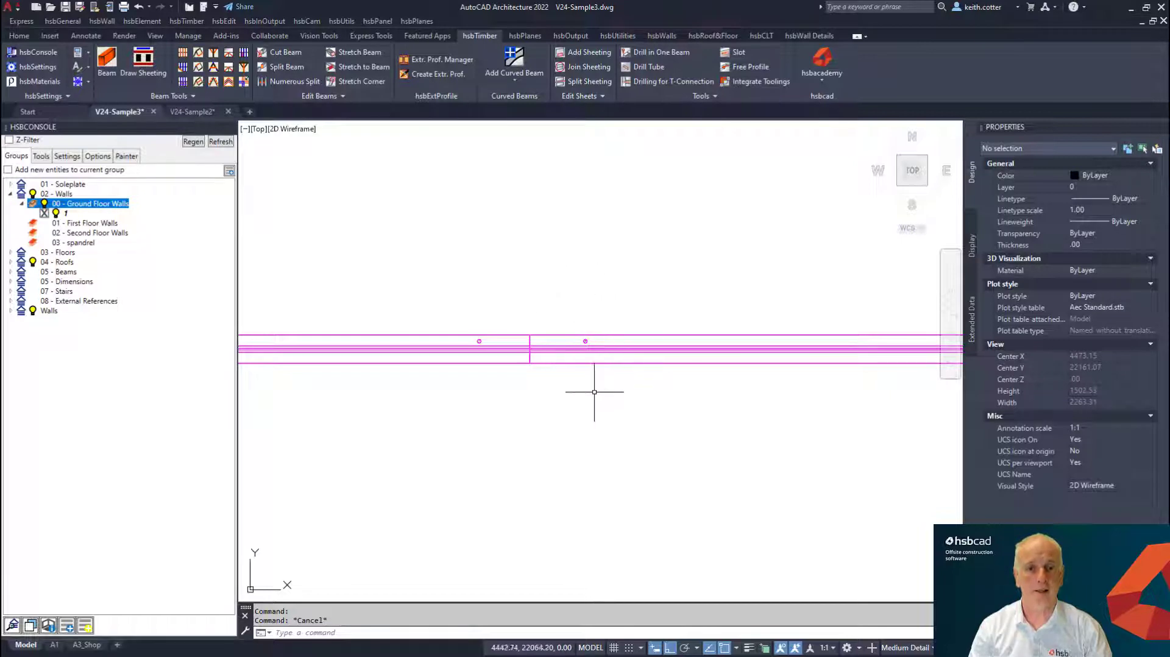
key(Escape)
scroll(590, 250, down, 6)
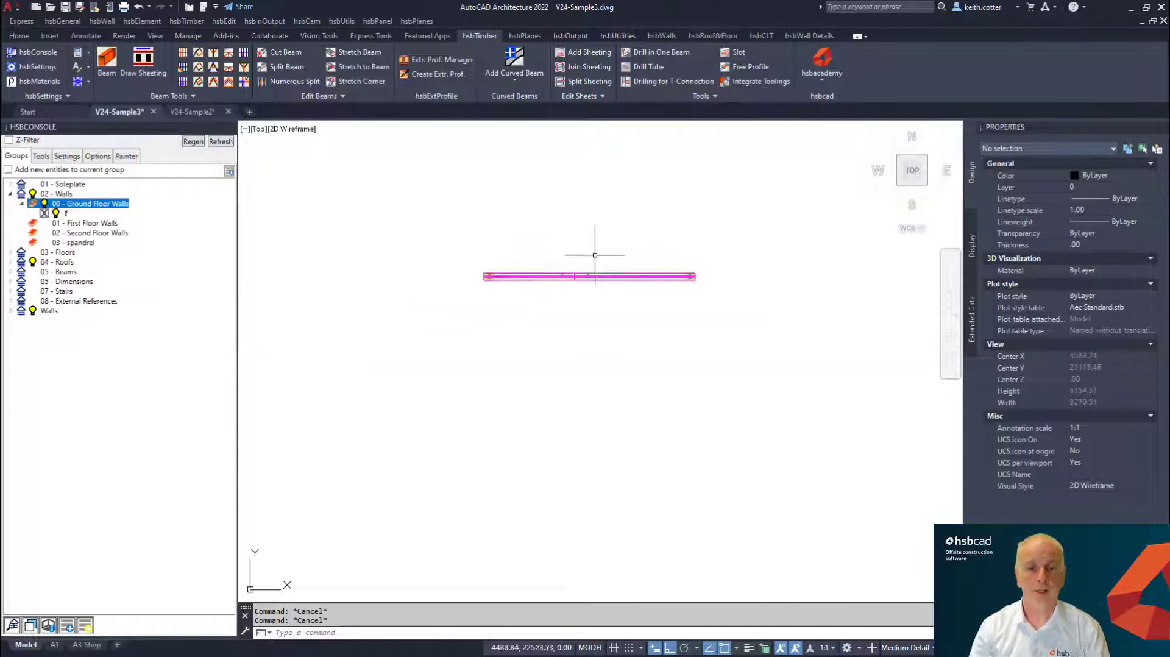
middle_drag(588, 342, 591, 188)
scroll(580, 261, down, 3)
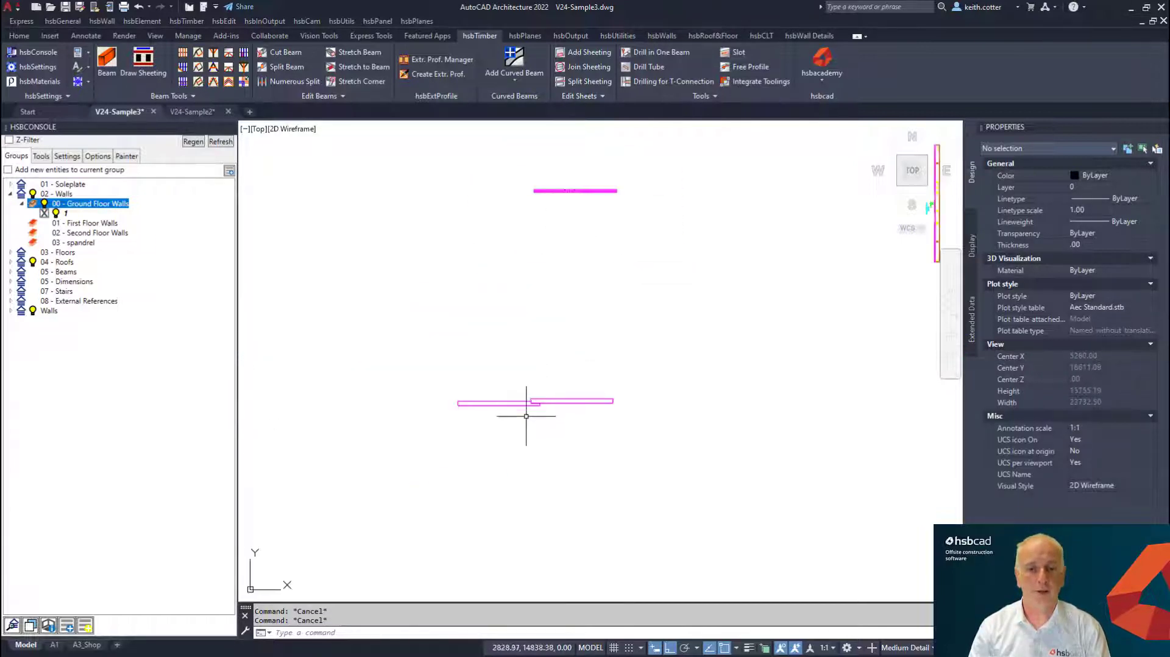
scroll(528, 410, up, 6)
mouse_move(523, 392)
middle_down()
mouse_move(570, 371)
mouse_move(559, 377)
middle_up()
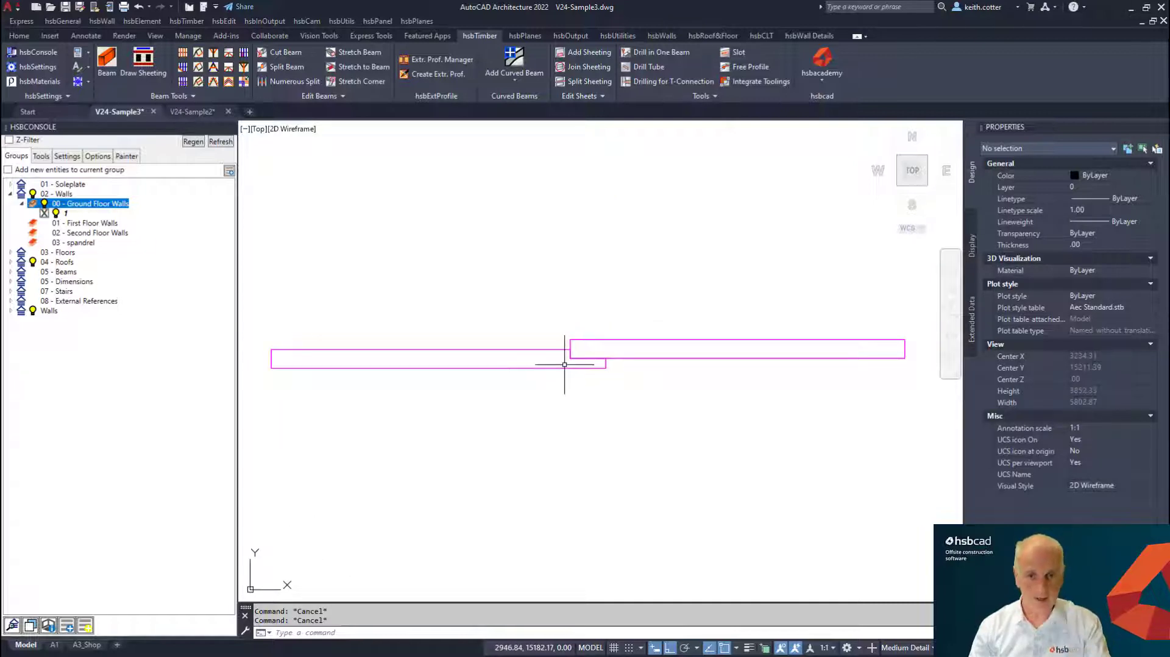
click(564, 361)
click(556, 370)
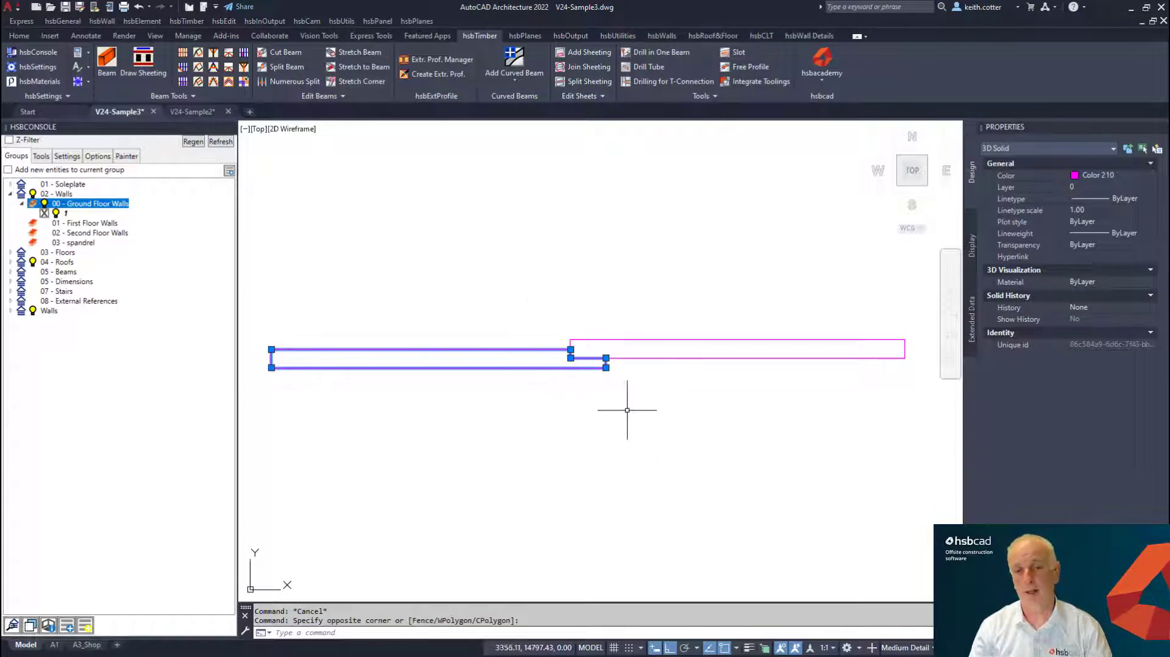
key(Escape)
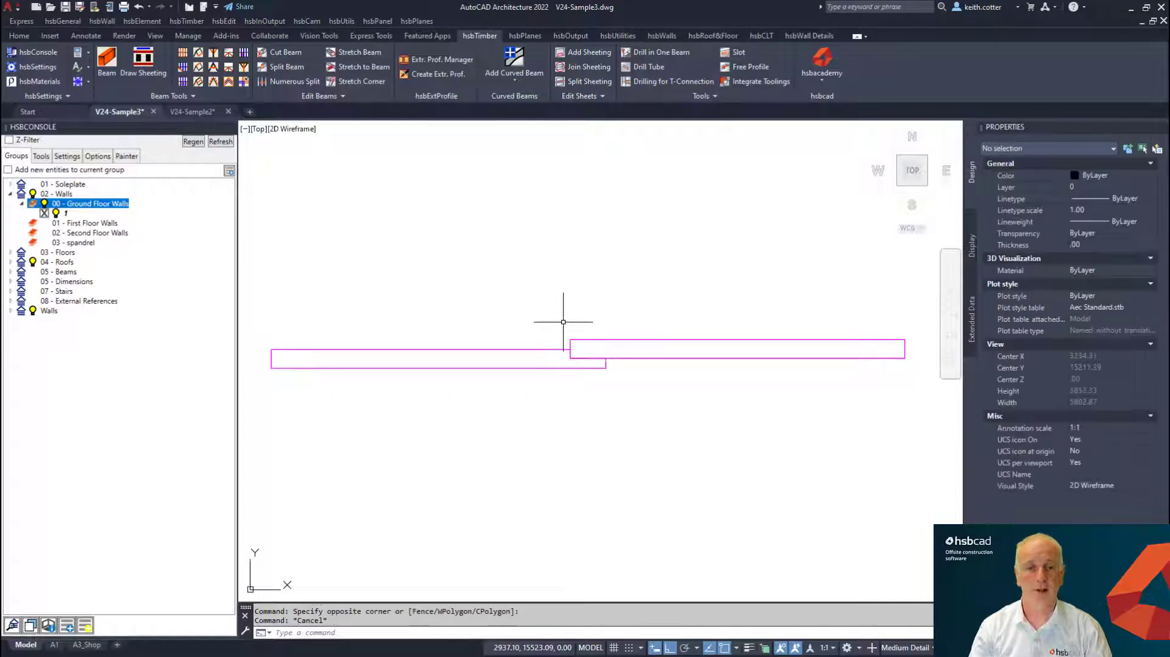
Convert both overlapping 3D solids to hsbcad beams with Round dimensions on, keeping the original solids.
click(186, 21)
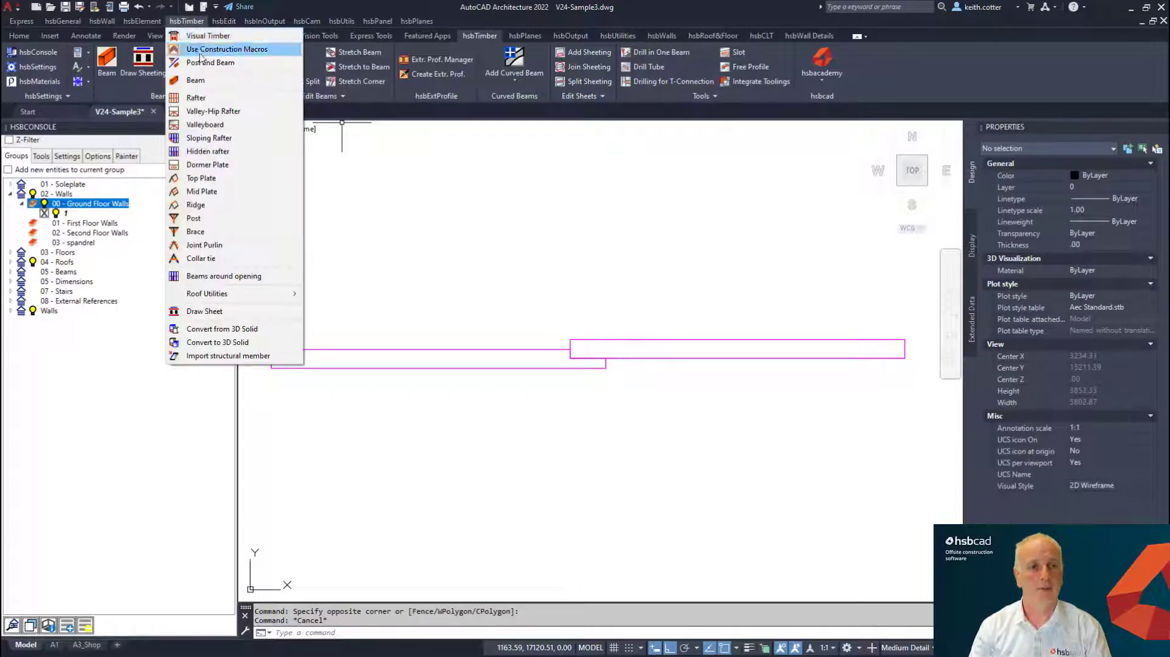
click(246, 329)
click(650, 405)
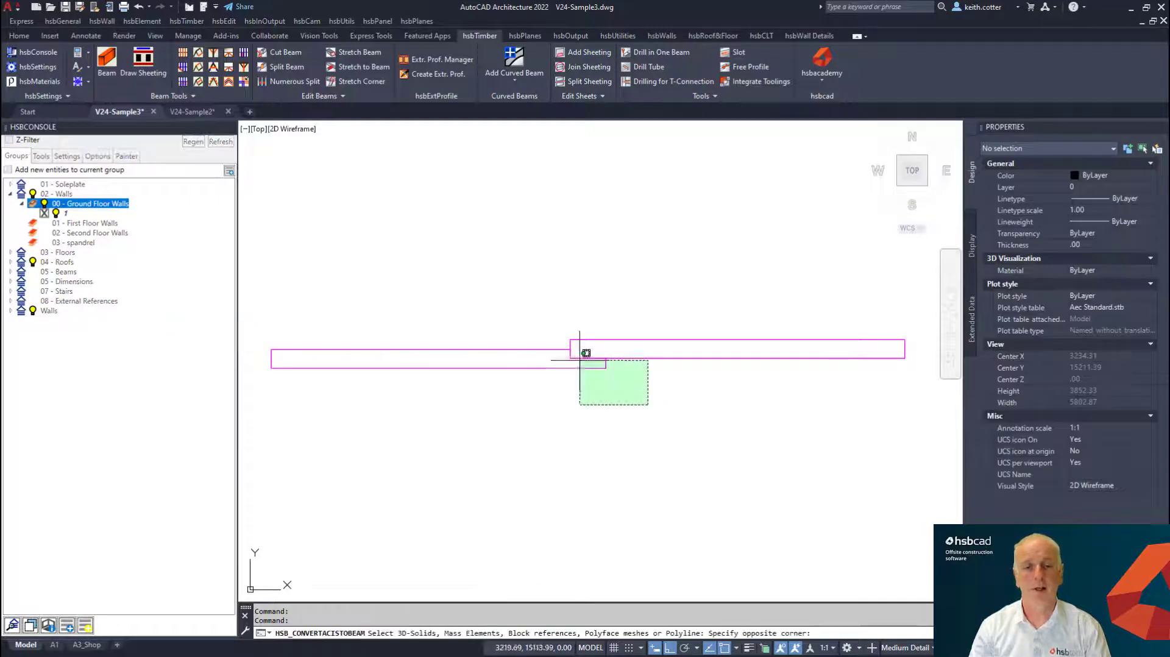
click(566, 311)
key(Return)
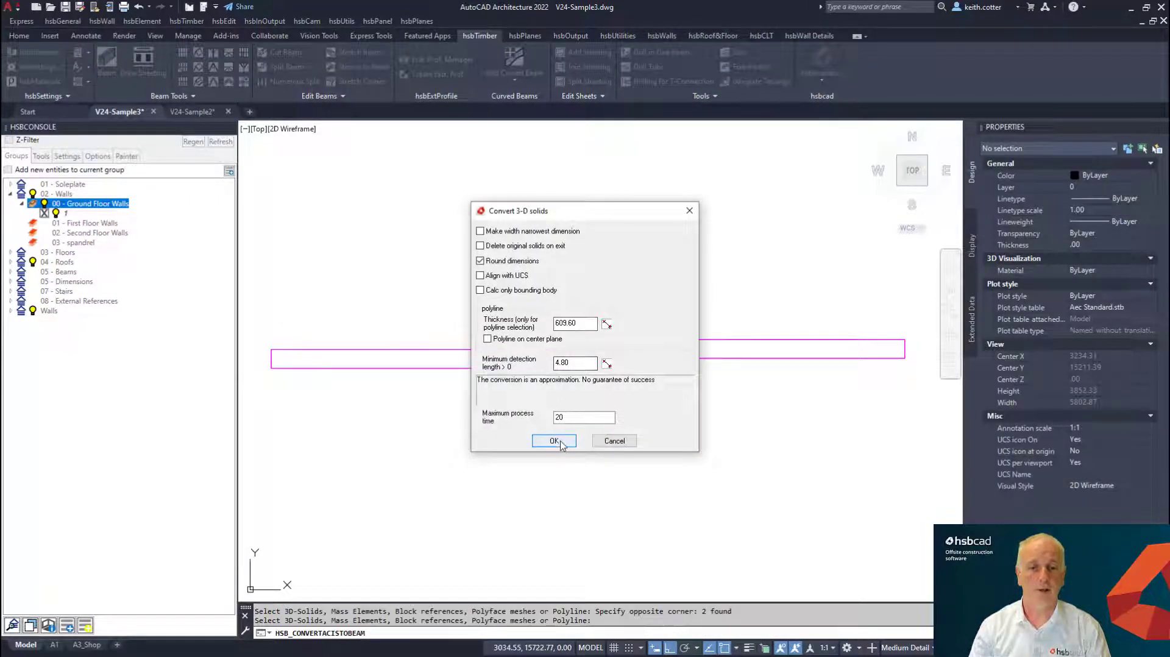
click(551, 439)
Move the two converted beams together to a clear spot directly above the original solids.
click(19, 35)
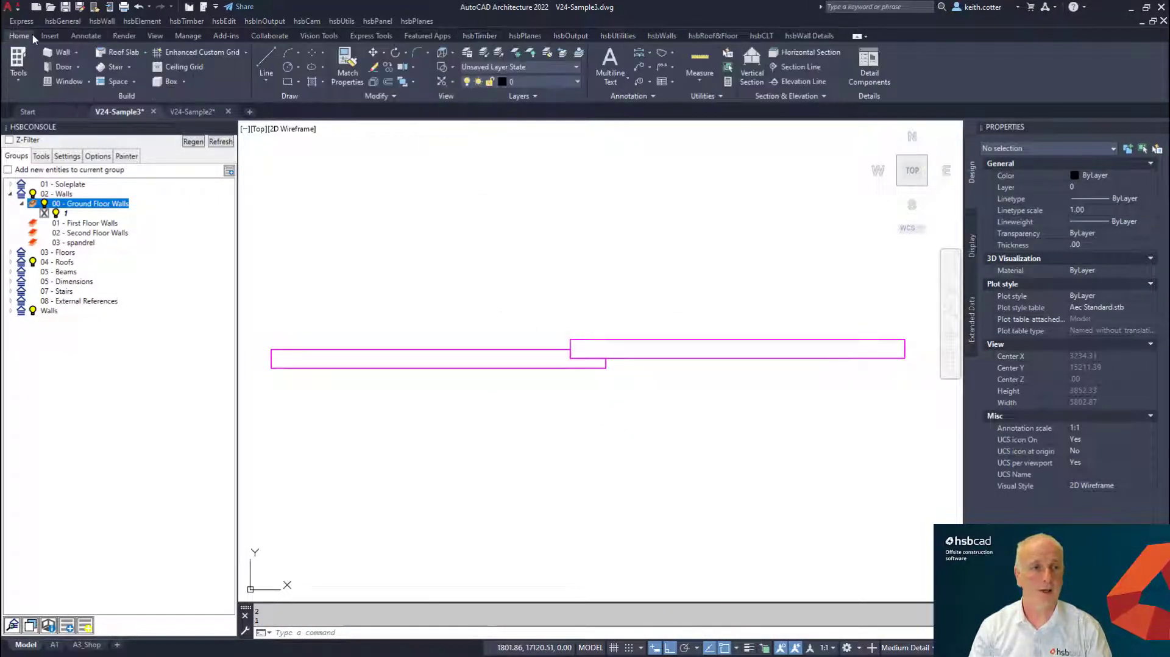
click(373, 53)
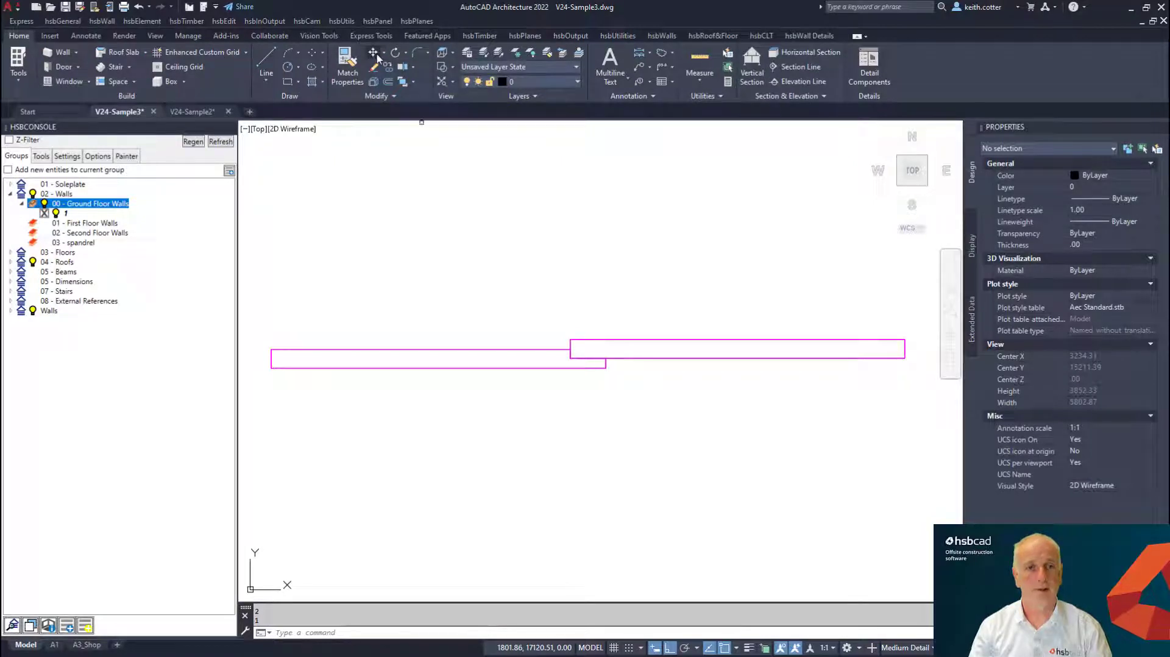
click(558, 349)
click(592, 339)
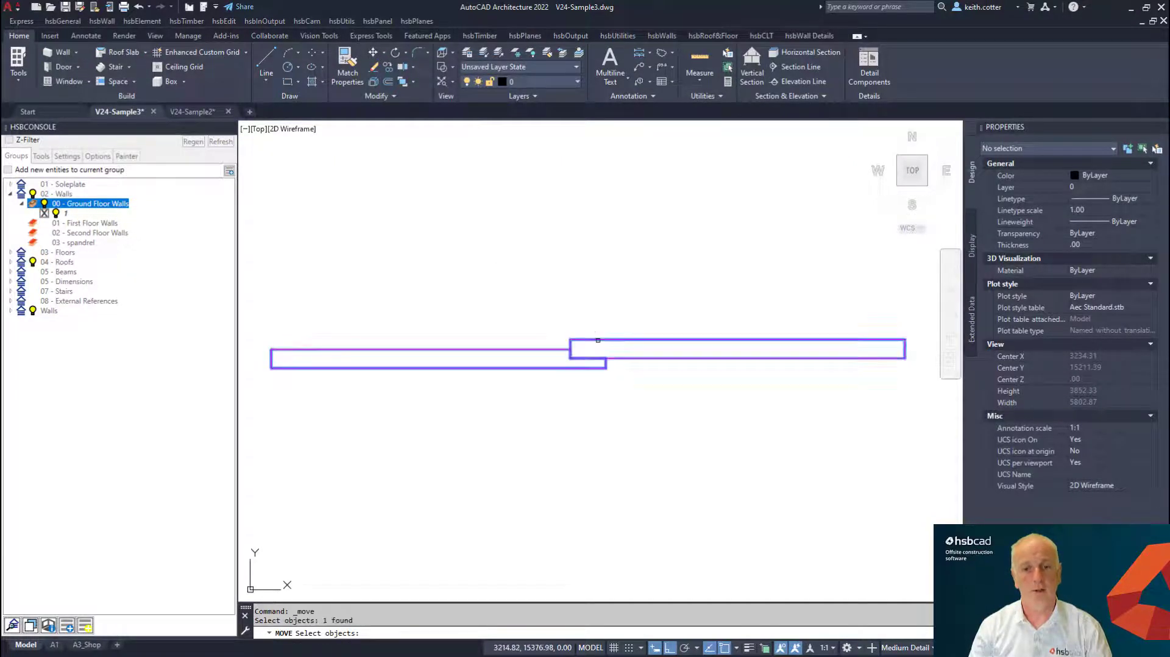
key(Return)
click(548, 304)
click(543, 188)
key(Escape)
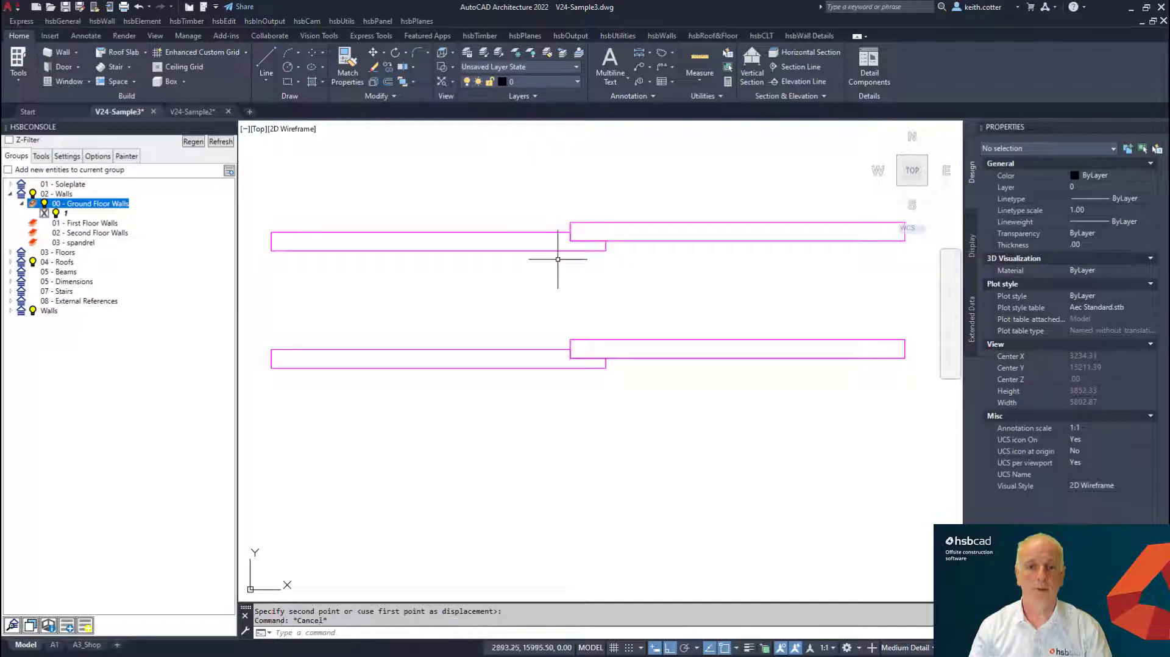
Compare the object type of the left converted beam with that of the original left solid below it.
click(561, 241)
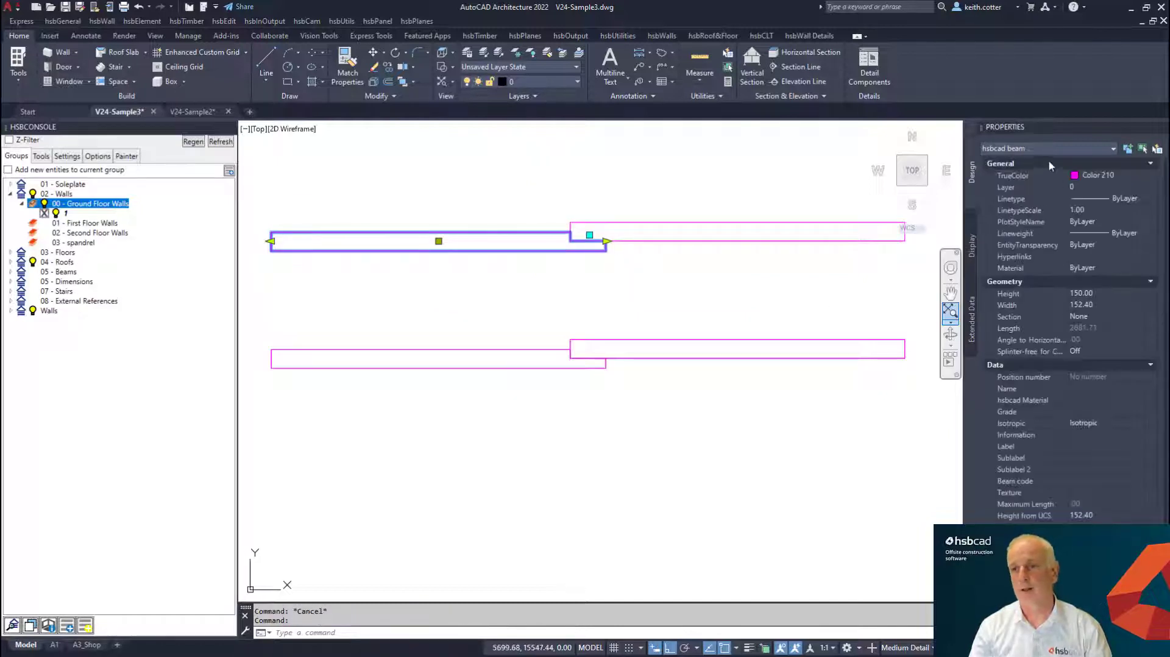
key(Escape)
click(568, 366)
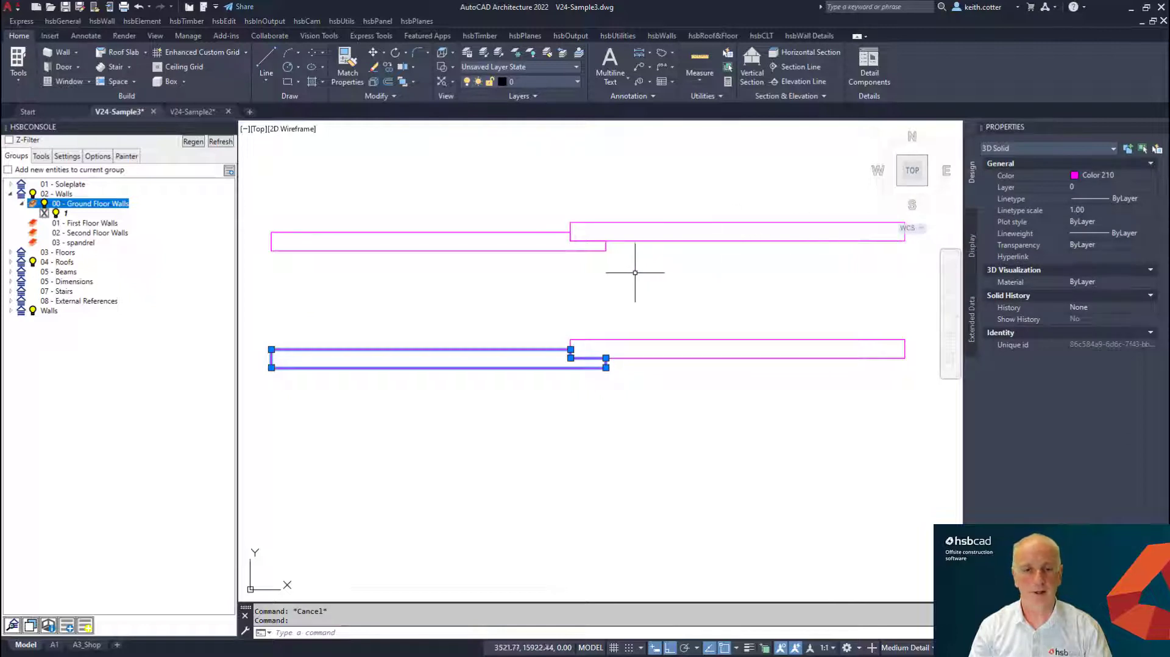
key(Escape)
Convert the BEAM tooling at the notch of the left converted beam to a dummy beam.
middle_drag(612, 290, 614, 355)
scroll(614, 426, up, 4)
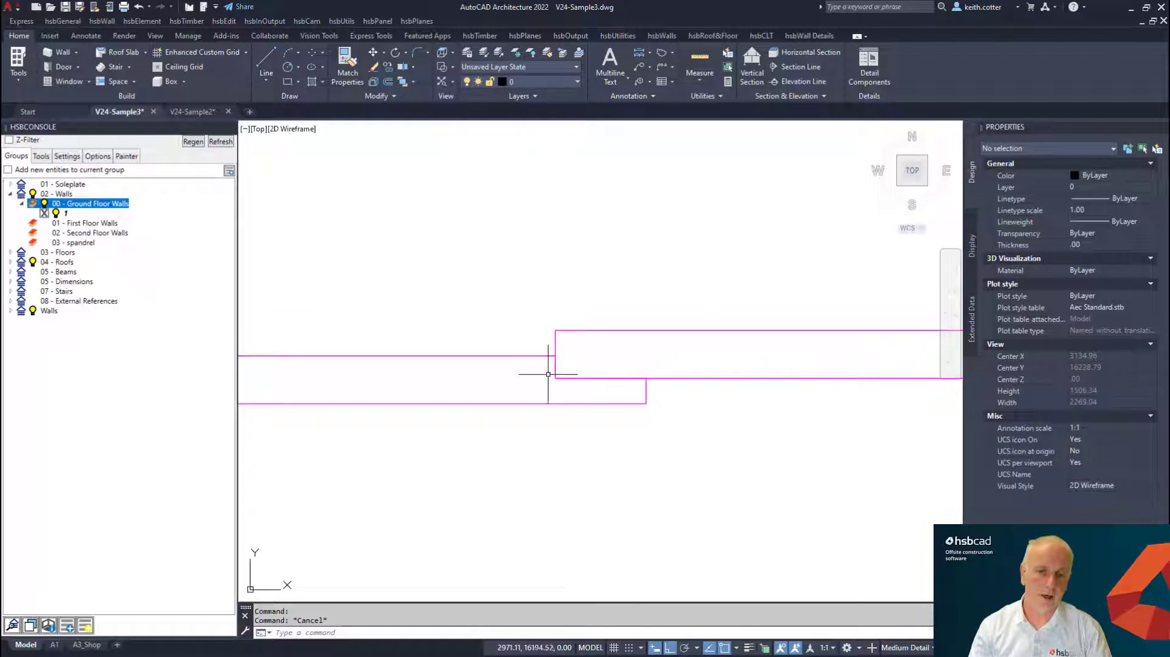
scroll(581, 392, up, 2)
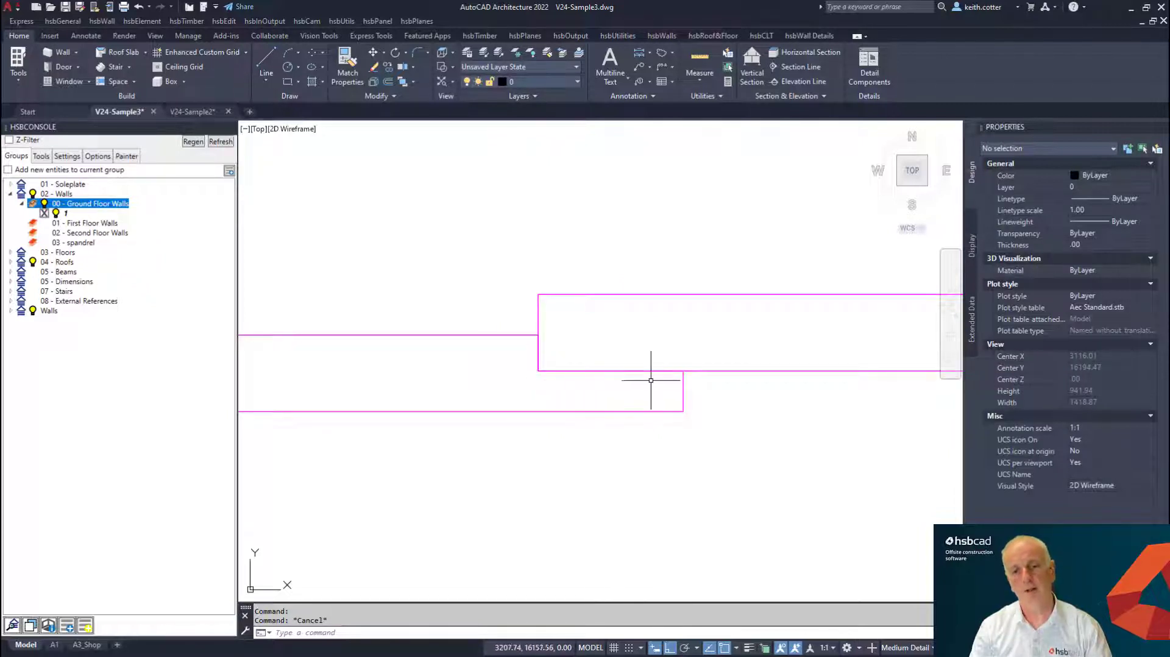
click(682, 383)
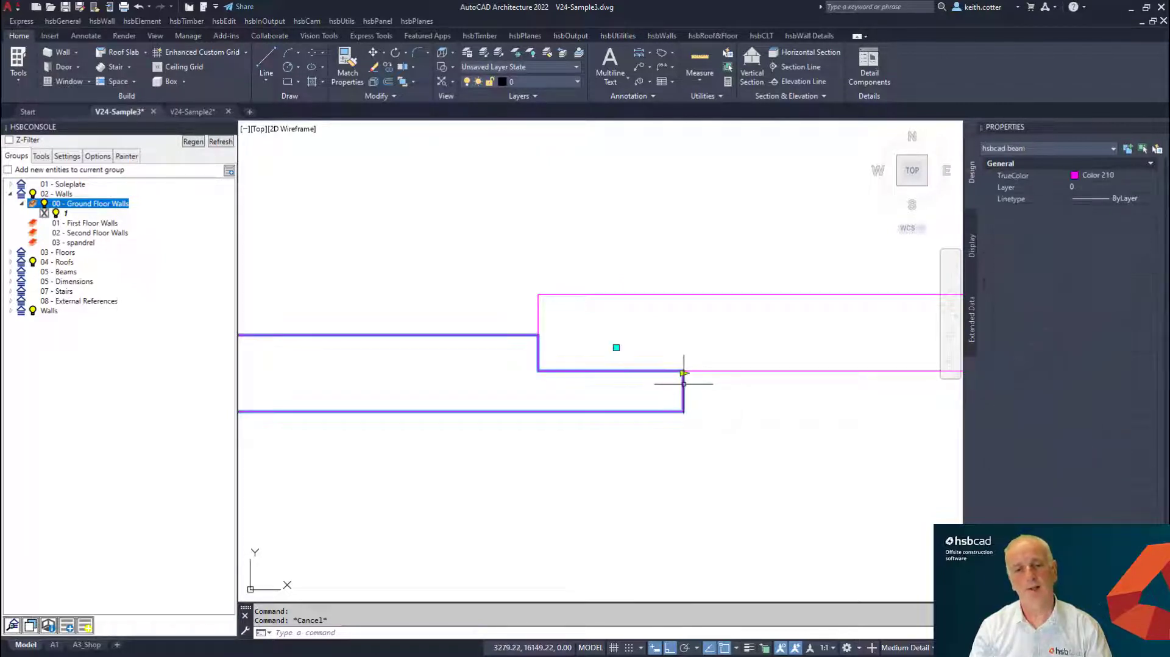
click(41, 156)
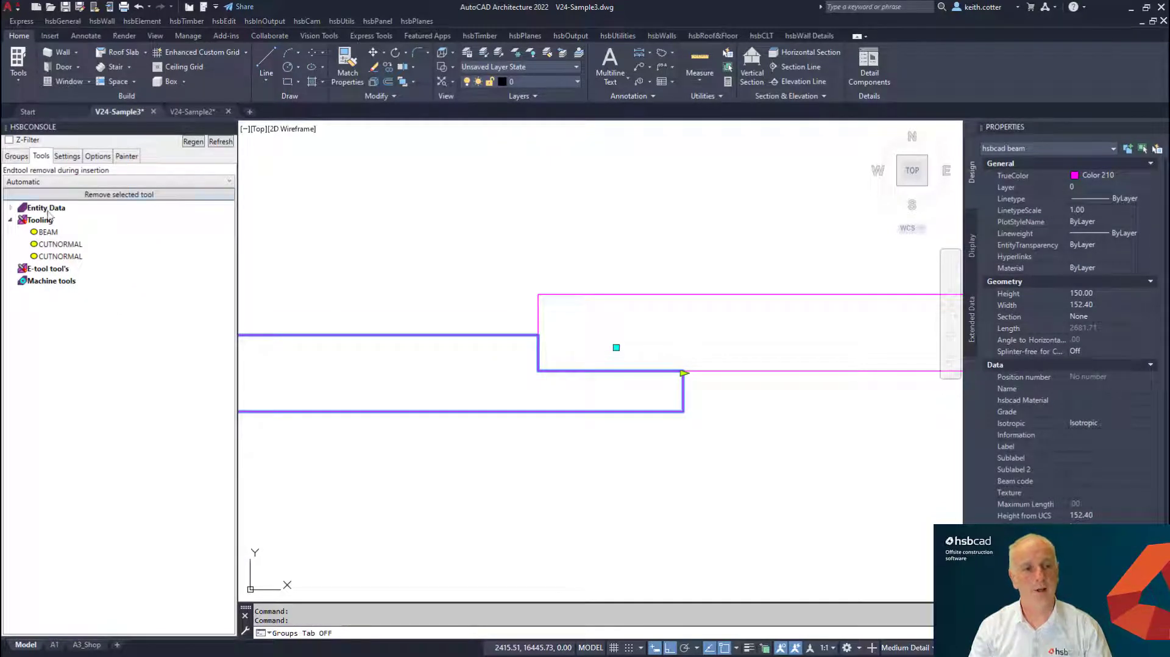
click(49, 234)
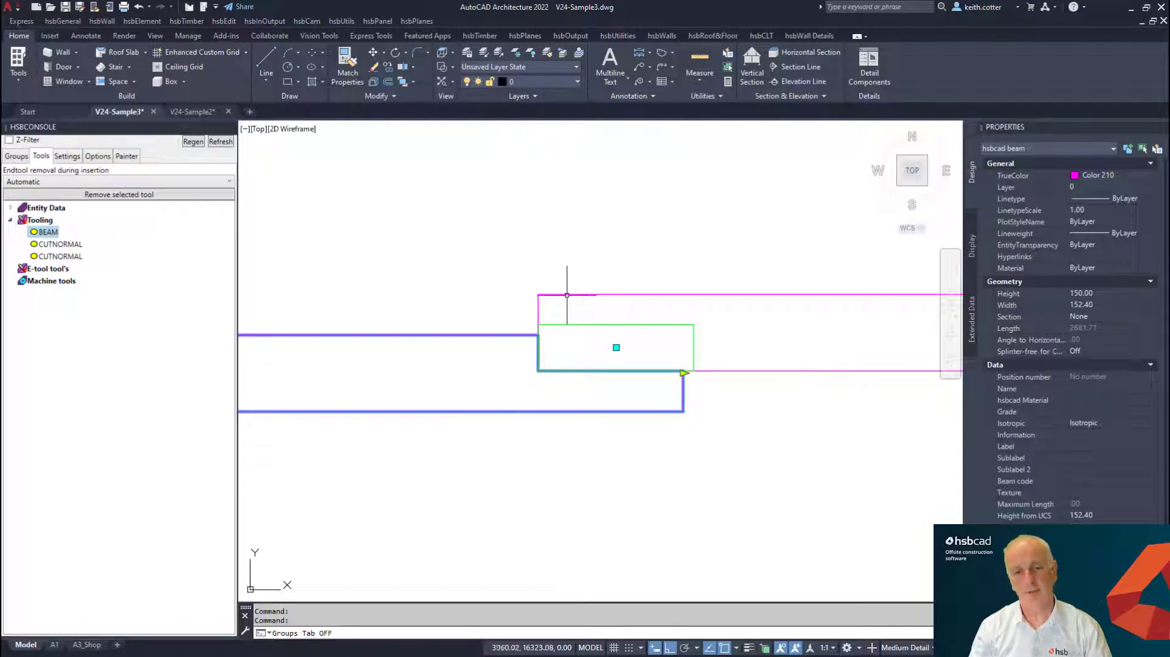
right_click(54, 235)
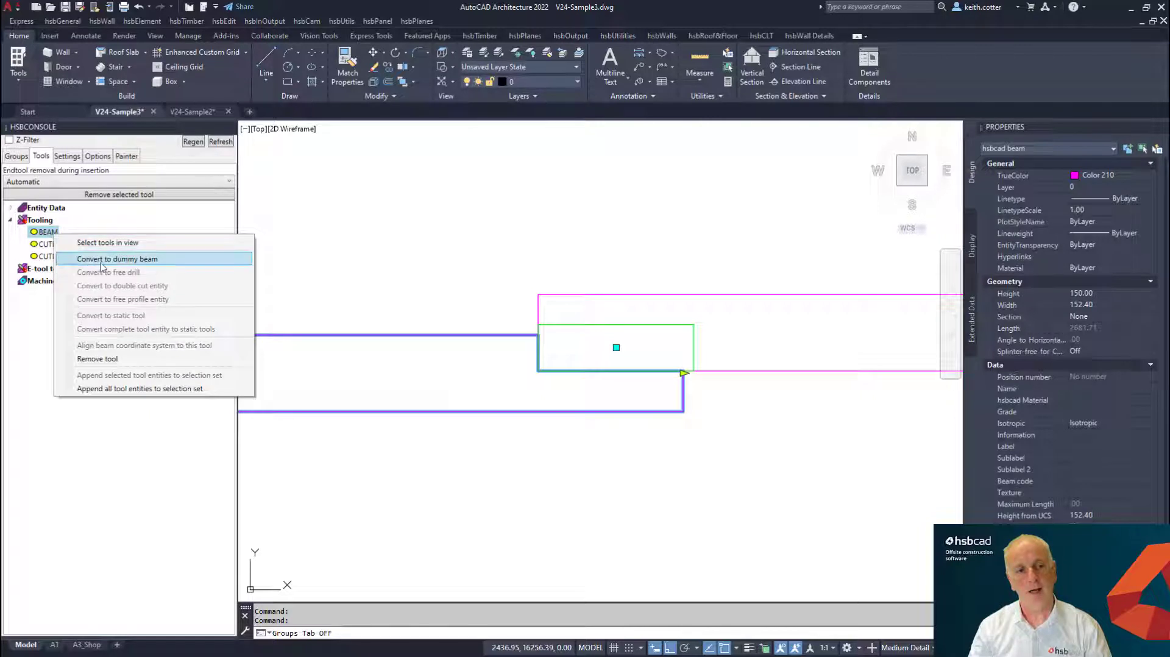
click(137, 262)
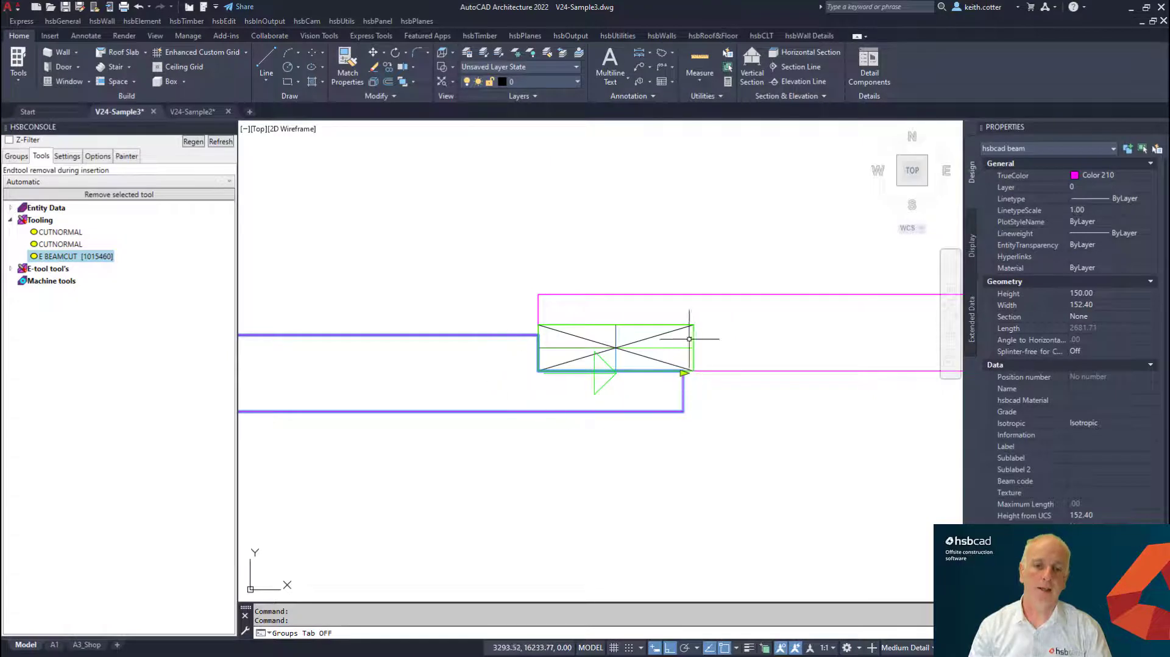
Stretch the dummy beam slightly downward and to the left, leaving a small gap around the right beam's end.
click(658, 326)
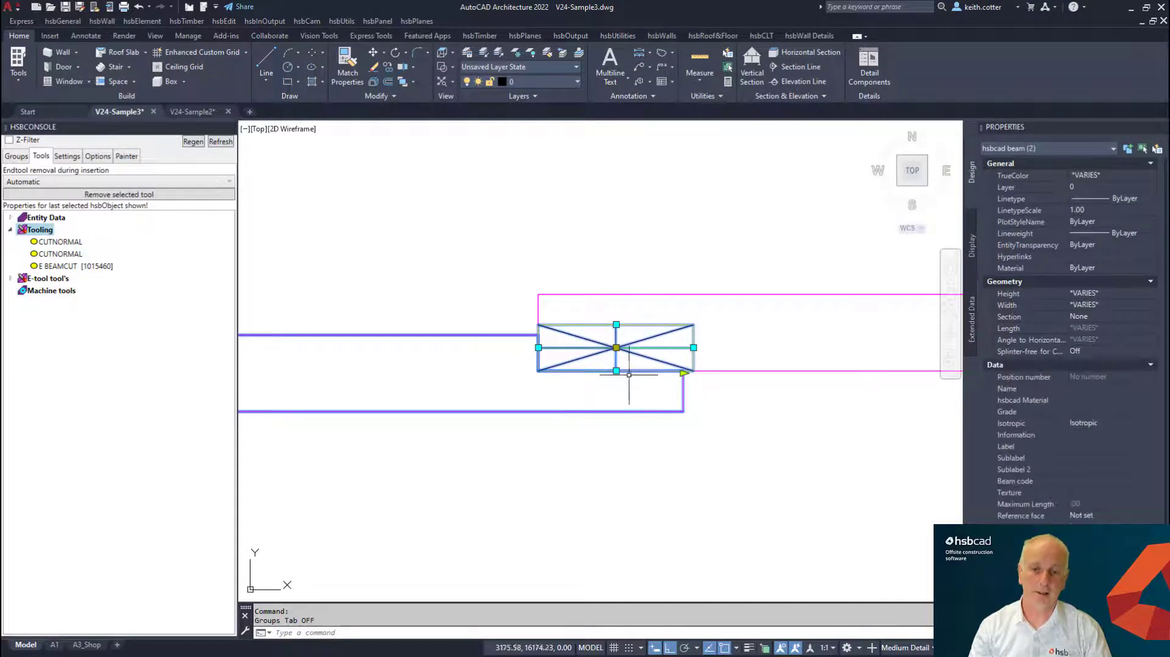
scroll(606, 397, up, 2)
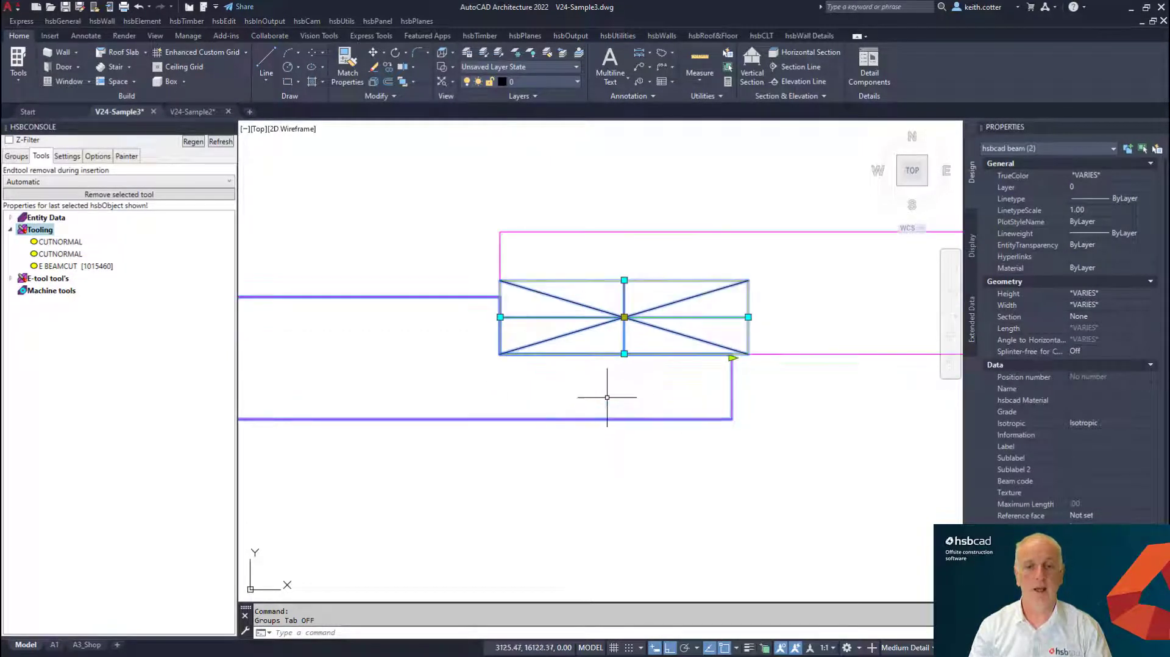
click(624, 354)
click(624, 366)
click(500, 322)
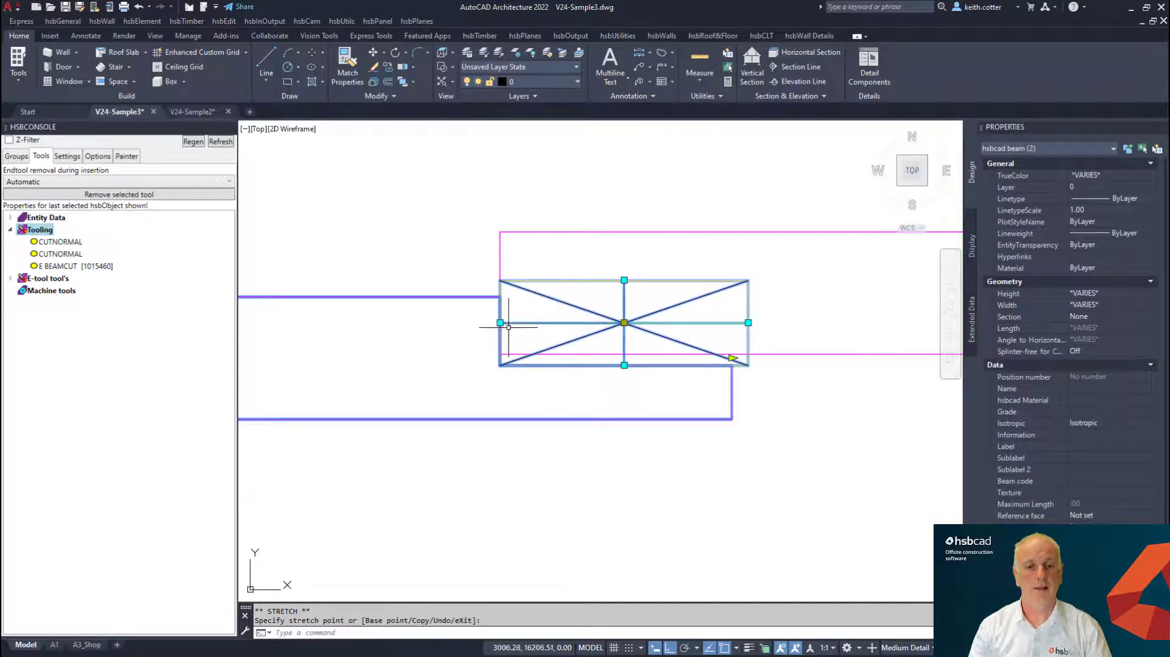
click(488, 323)
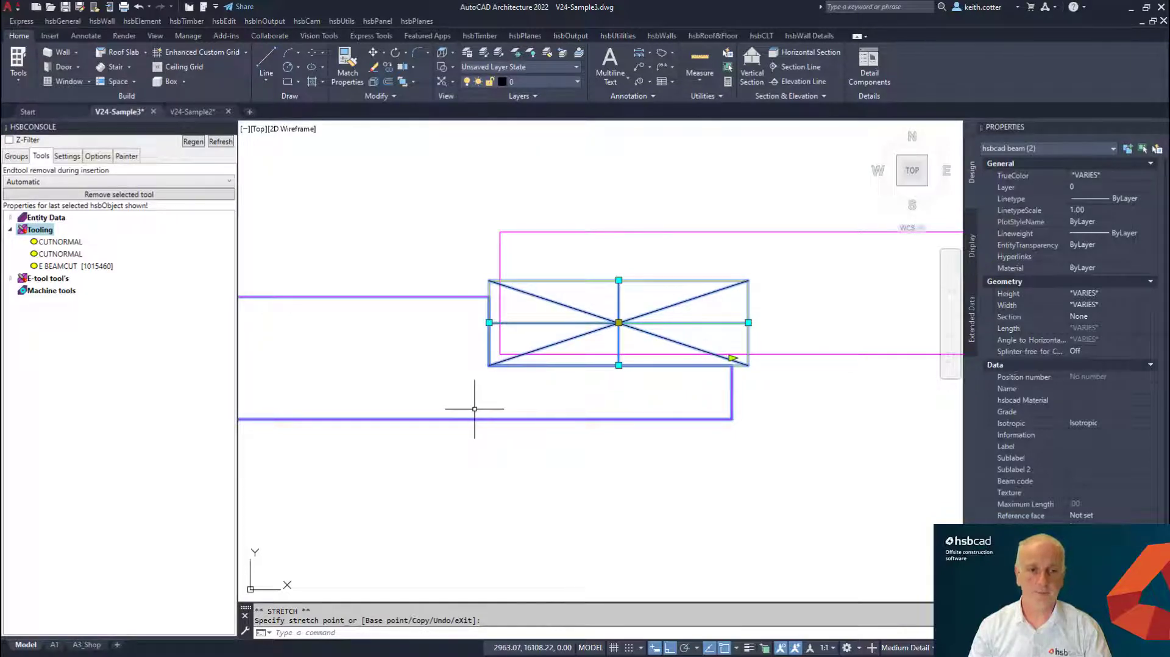
Convert the left beam's complete E BEAMCUT tool entity to static tools and clear the selection.
right_click(69, 272)
click(61, 269)
right_click(60, 269)
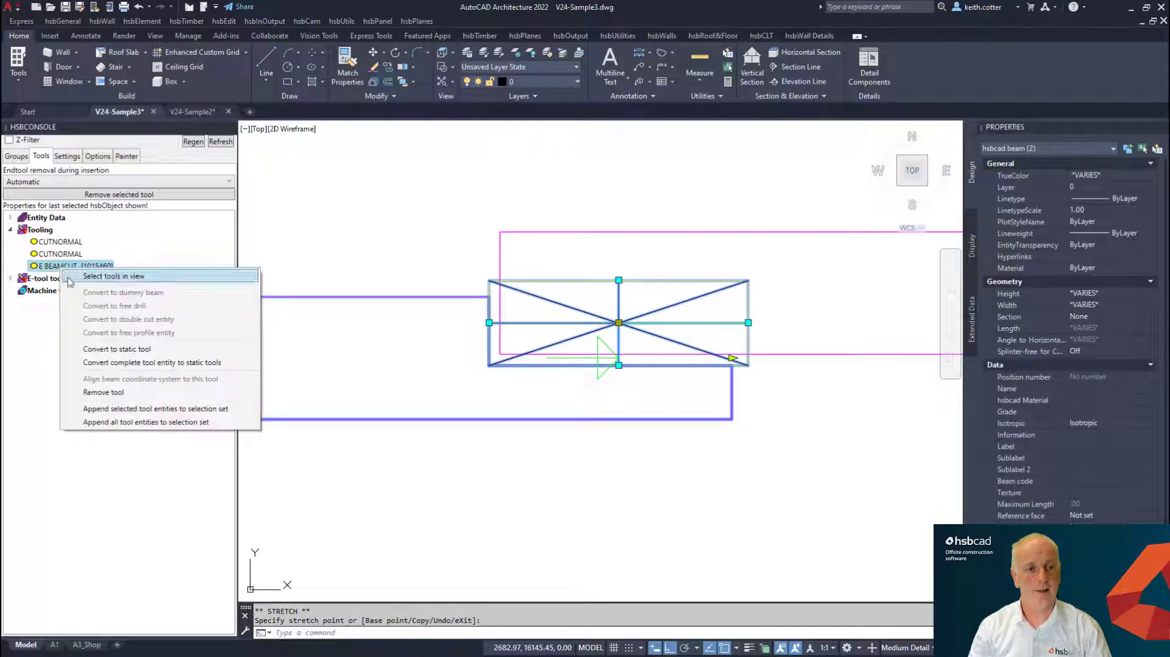
click(156, 362)
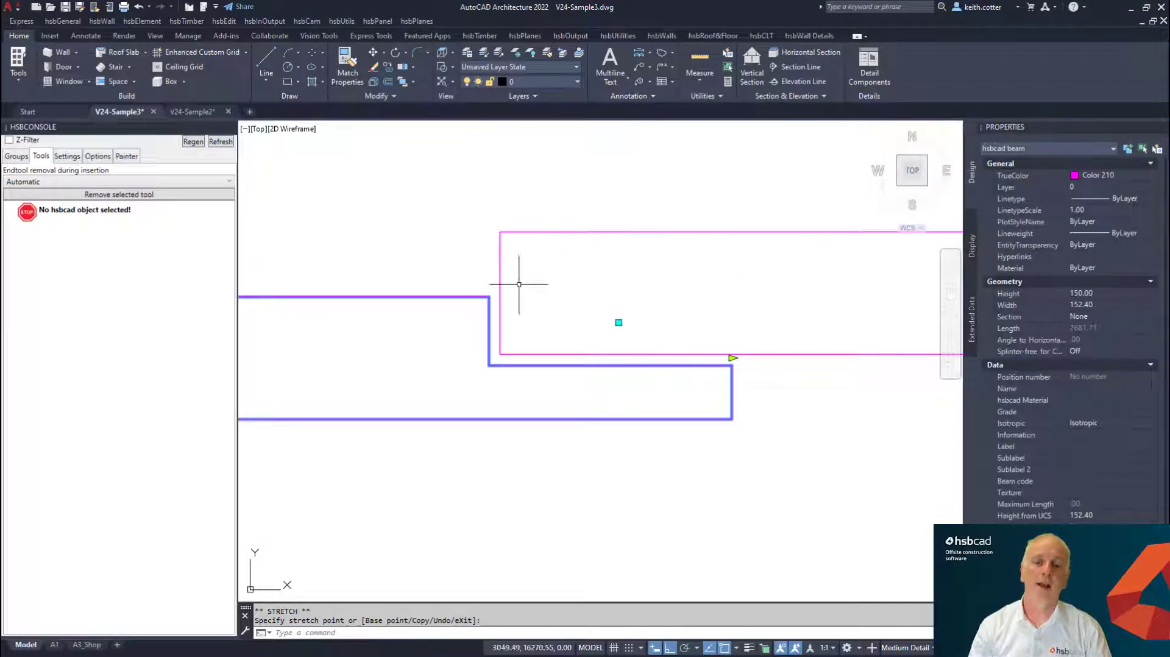
key(Escape)
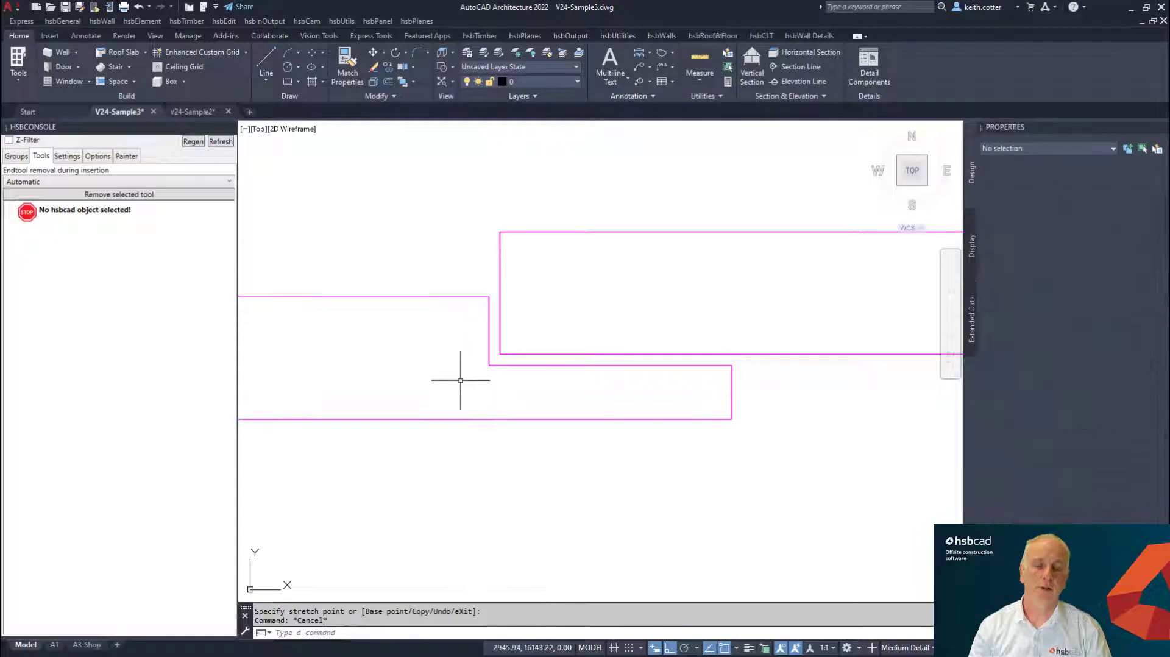
Check the notched left beam's tooling list and the conversion options offered for its BEAM tool.
click(460, 296)
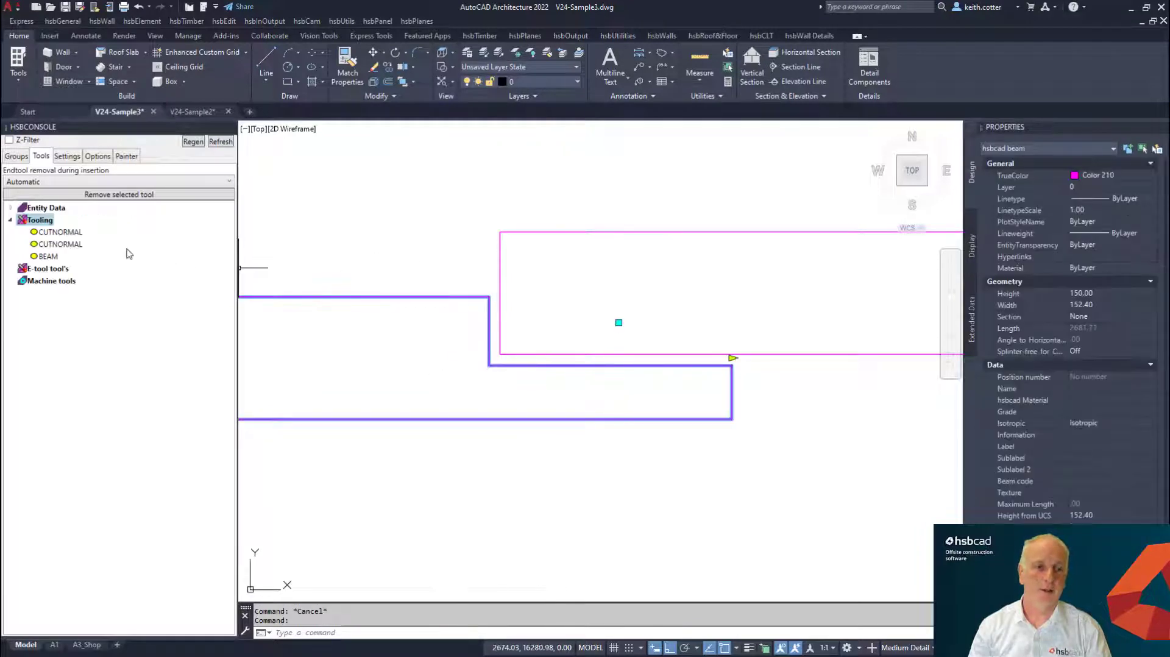
click(54, 257)
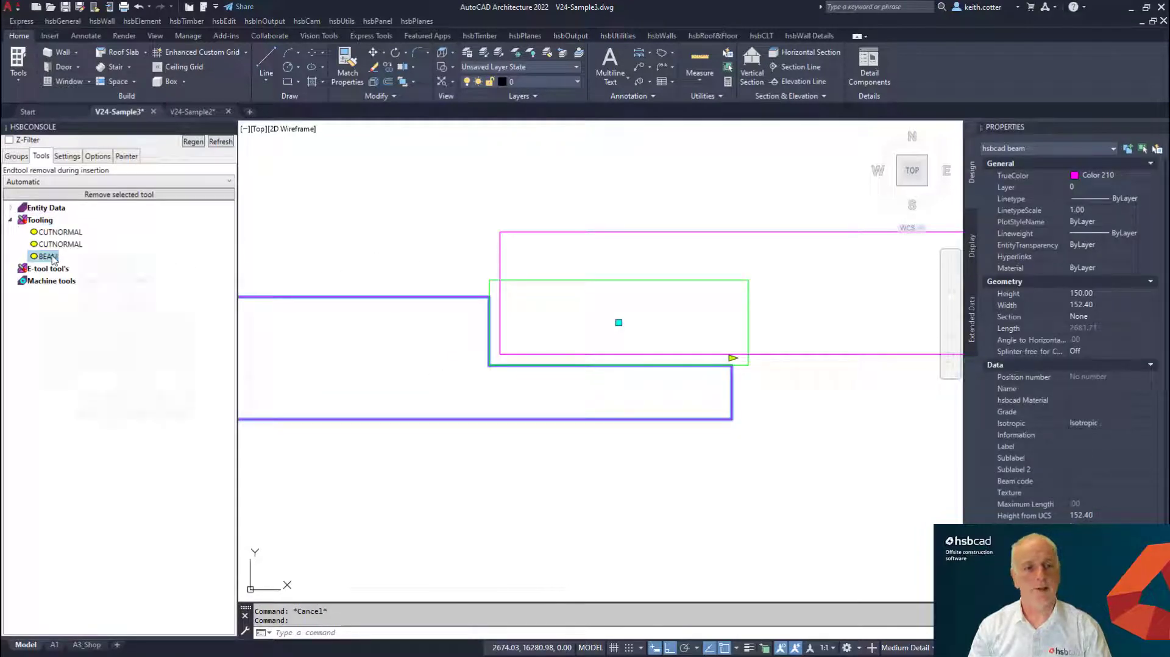
right_click(54, 257)
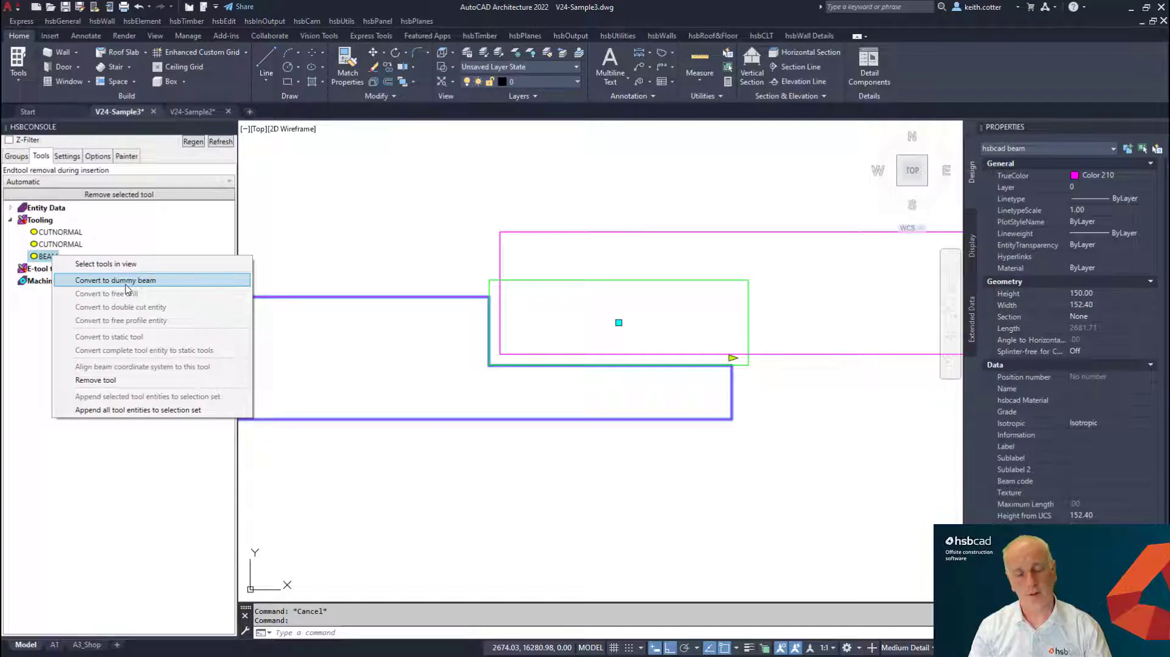
key(Escape)
key(Escape)
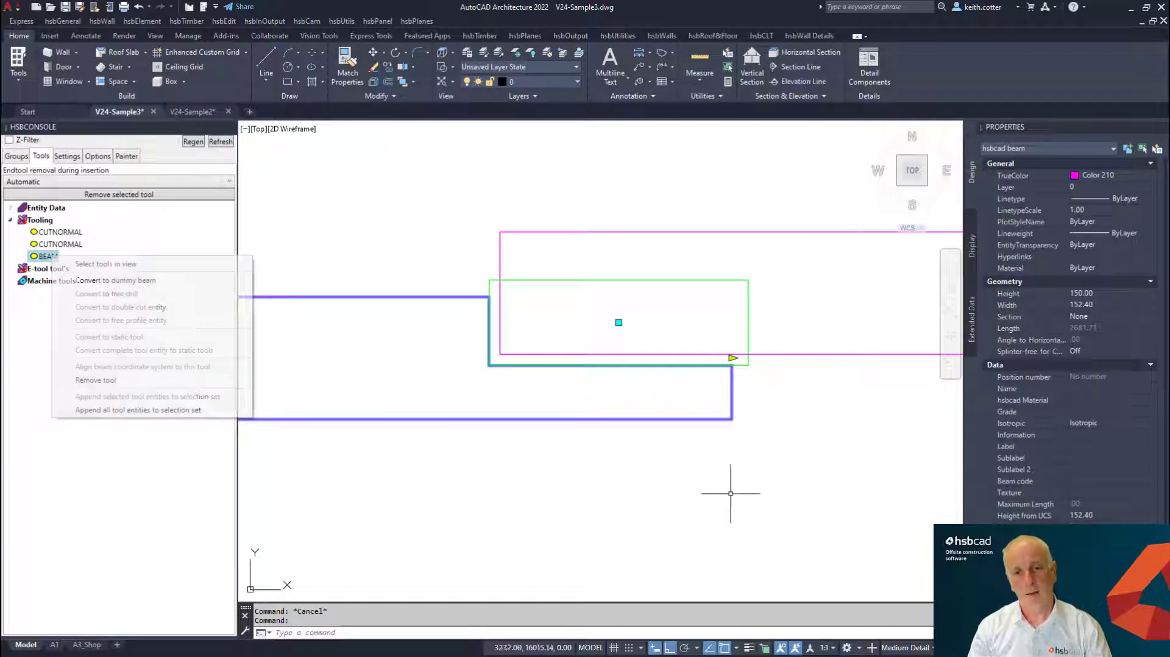
scroll(632, 398, down, 8)
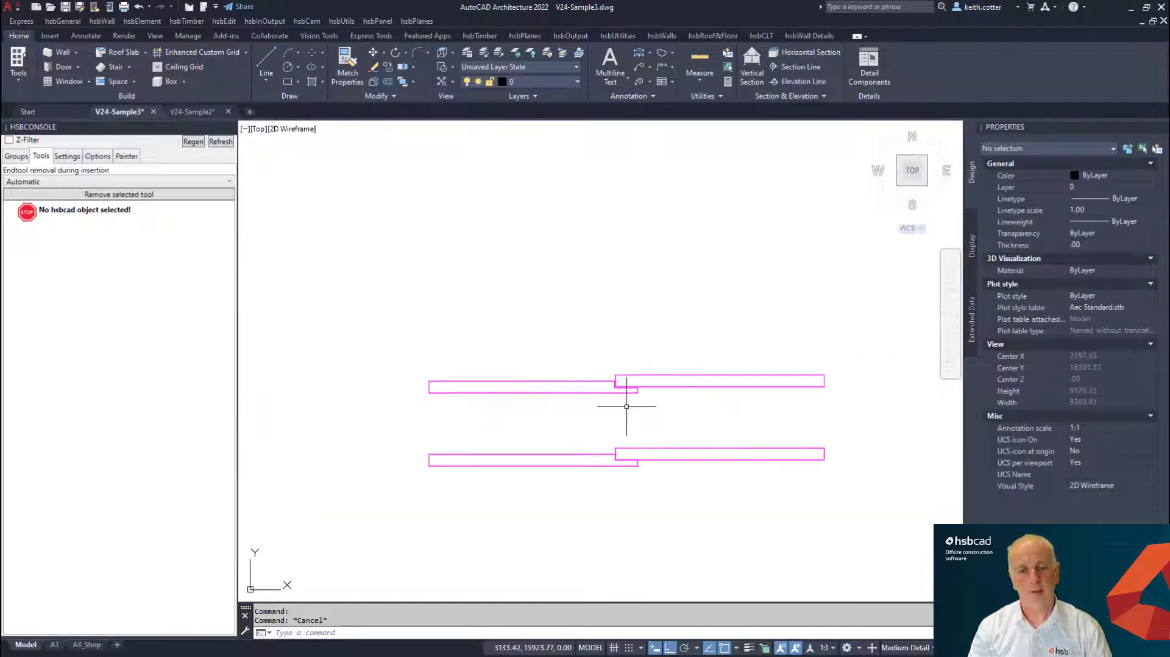
scroll(624, 404, up, 2)
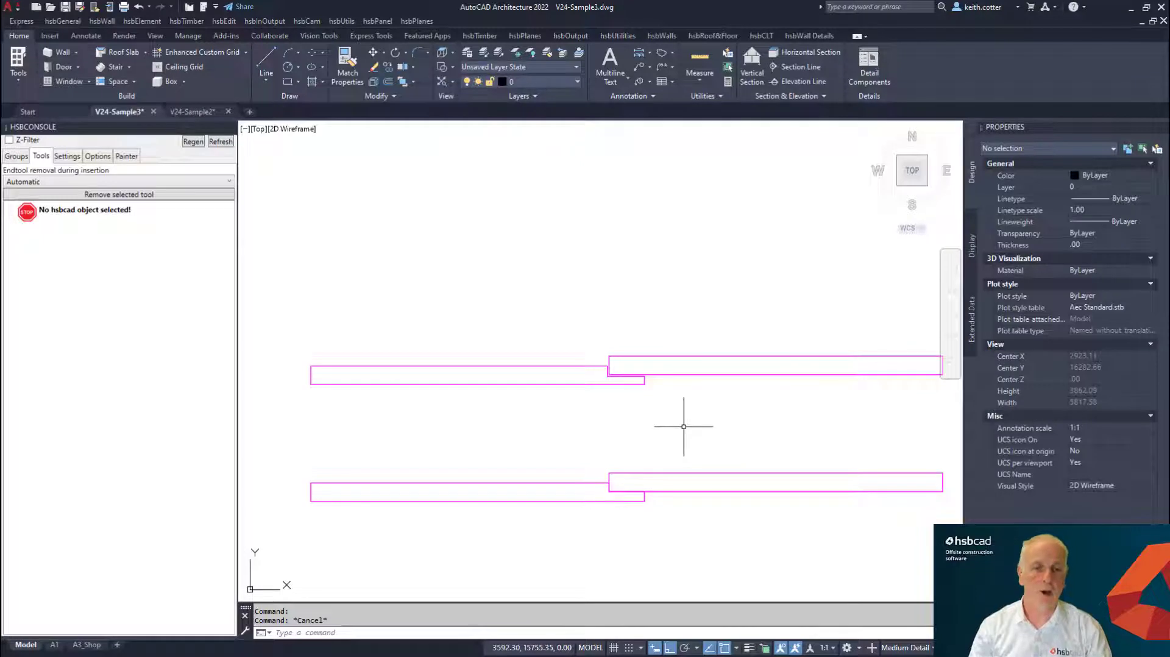
Highlight each CUTNORMAL cut and the BEAM tool of the notched left beam to identify their locations, and clear the selection.
click(516, 388)
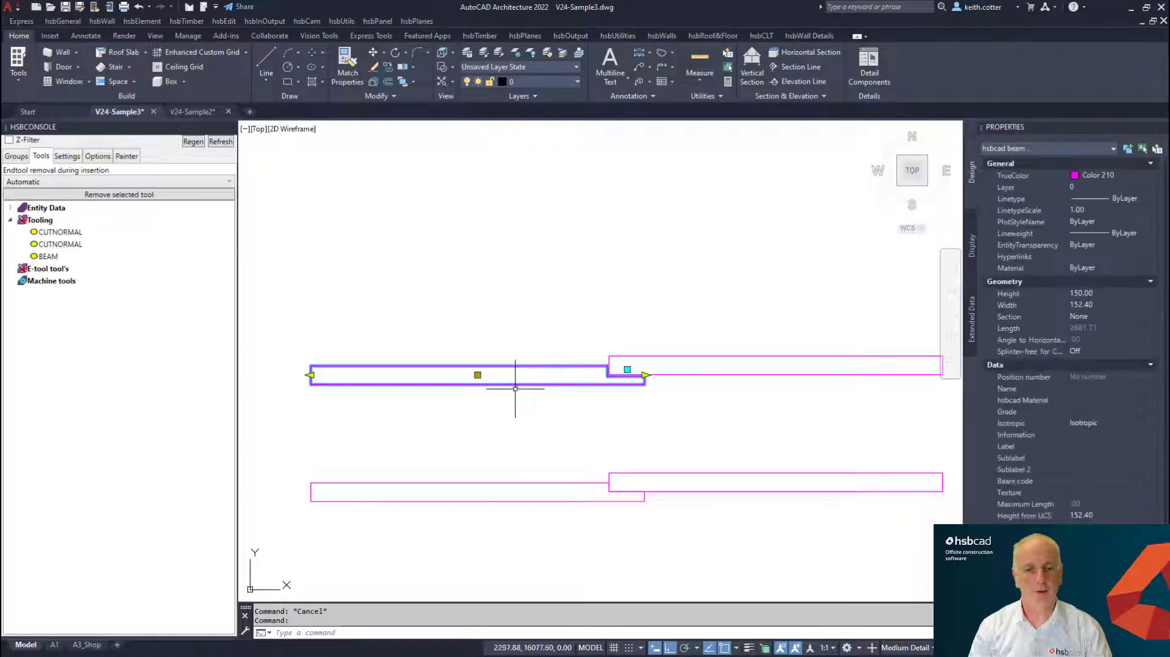
click(61, 232)
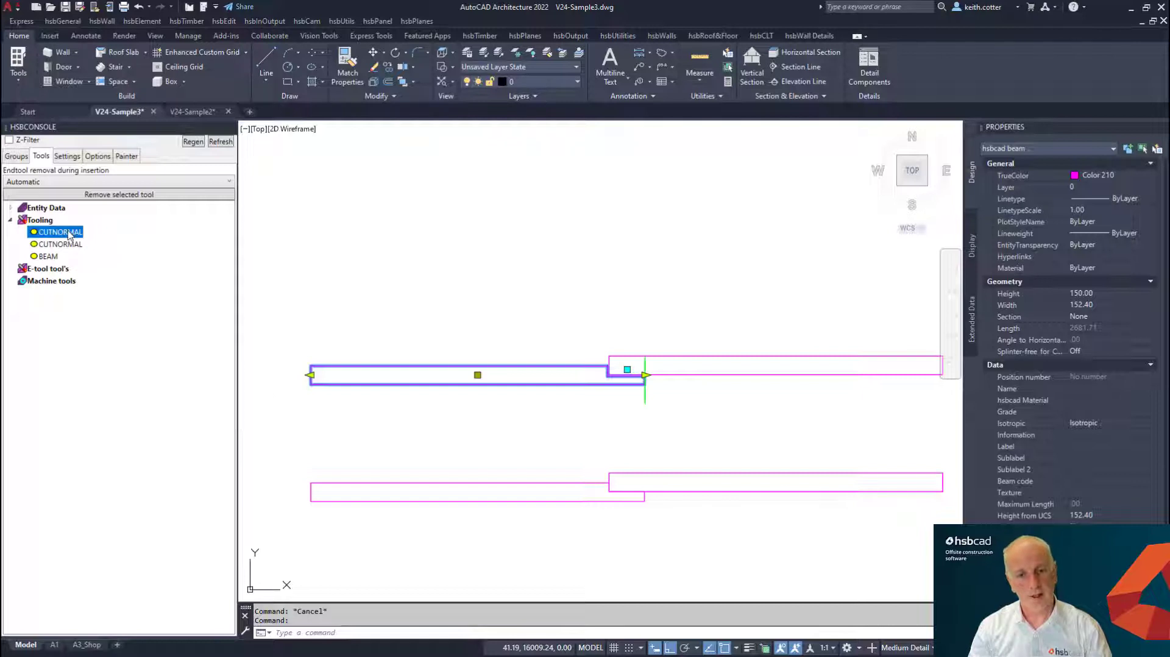
click(71, 247)
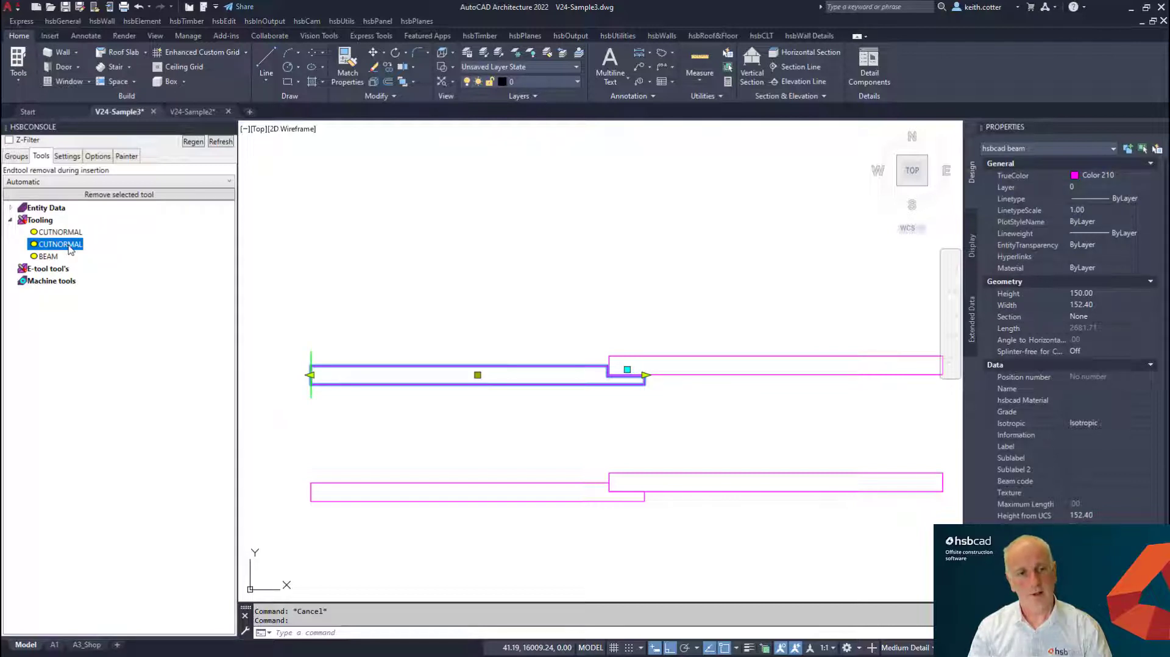
click(49, 256)
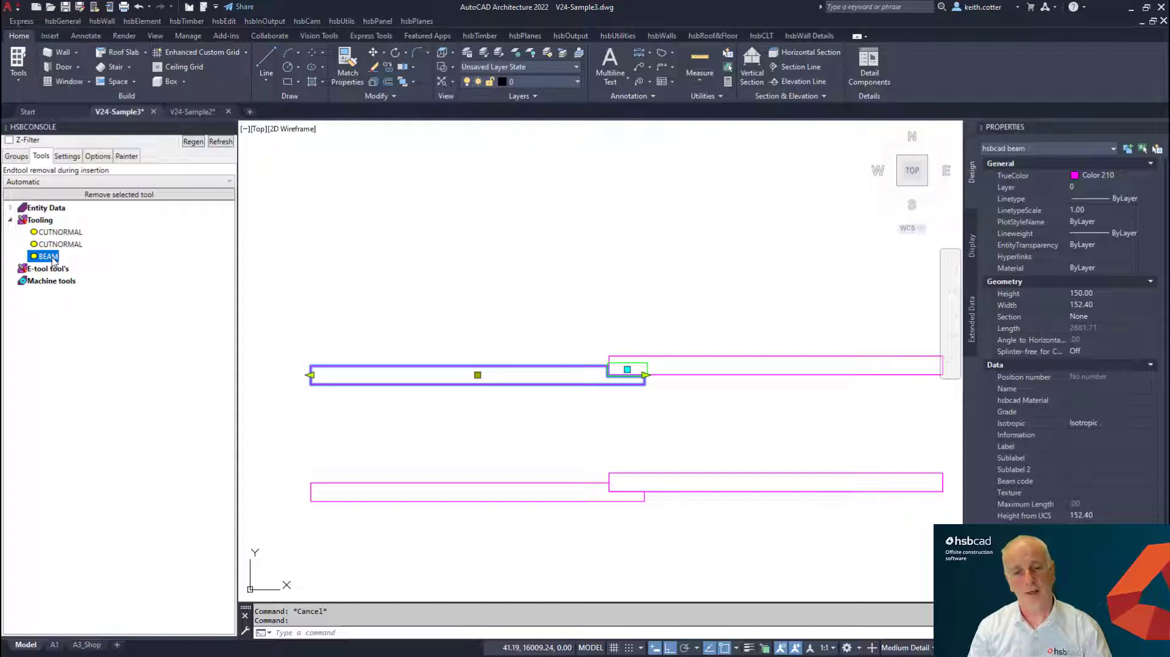
key(Escape)
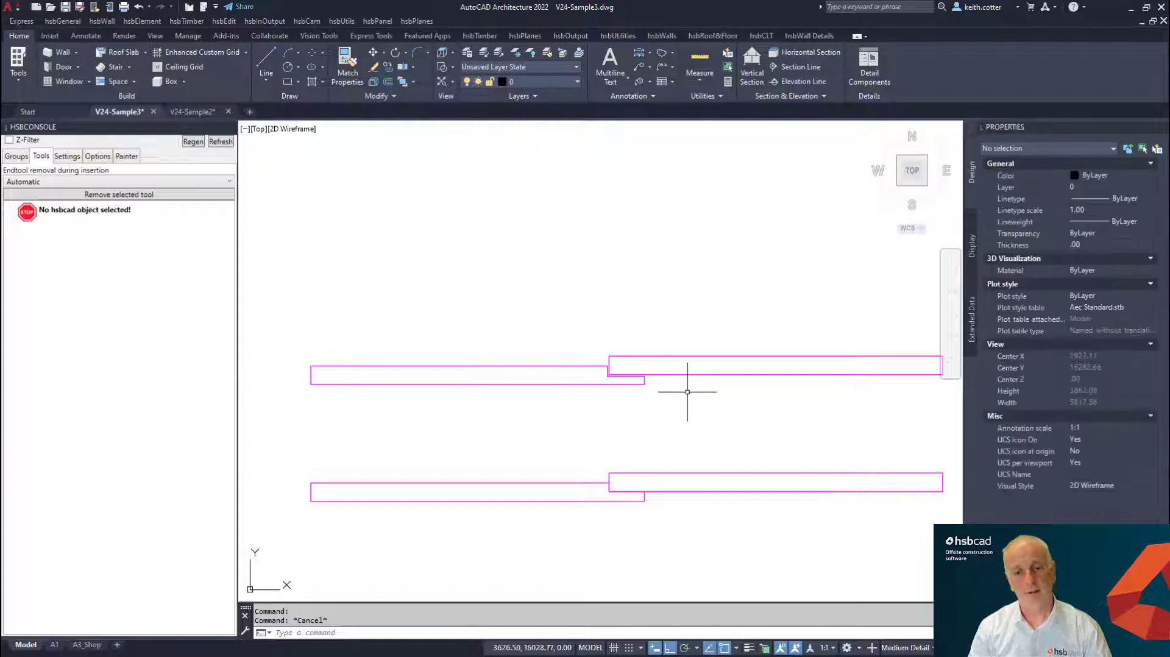
Use Select tools in view to pick only the left beam's tools located around the notch.
scroll(663, 383, up, 4)
scroll(552, 330, up, 4)
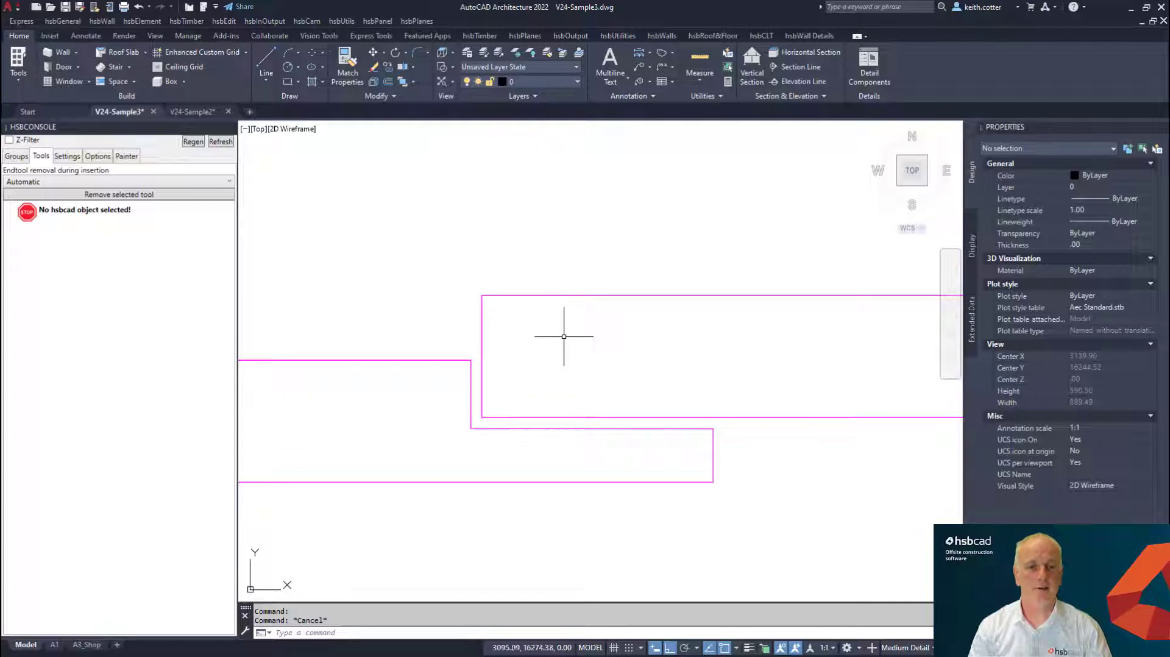
click(427, 360)
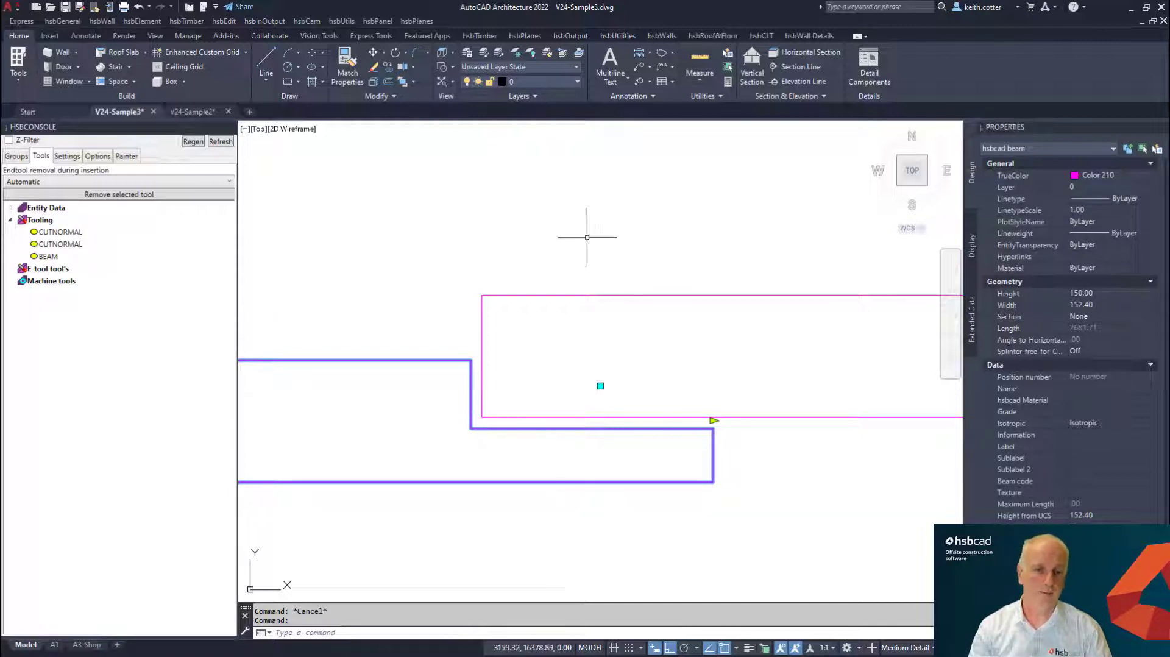
right_click(63, 235)
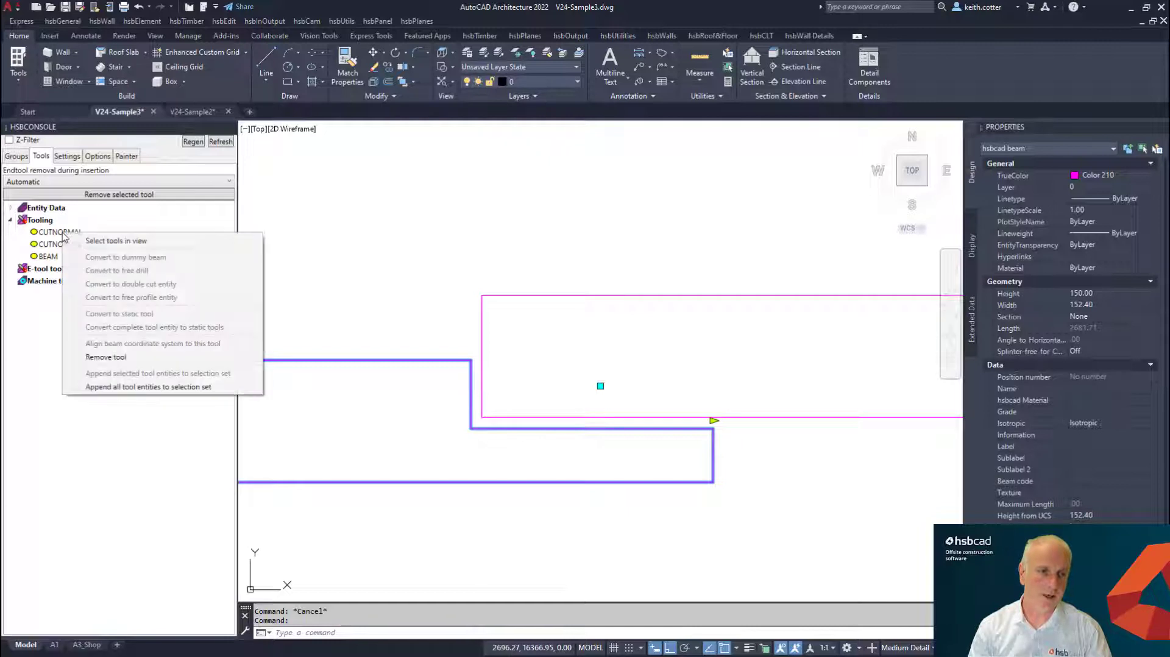
click(103, 242)
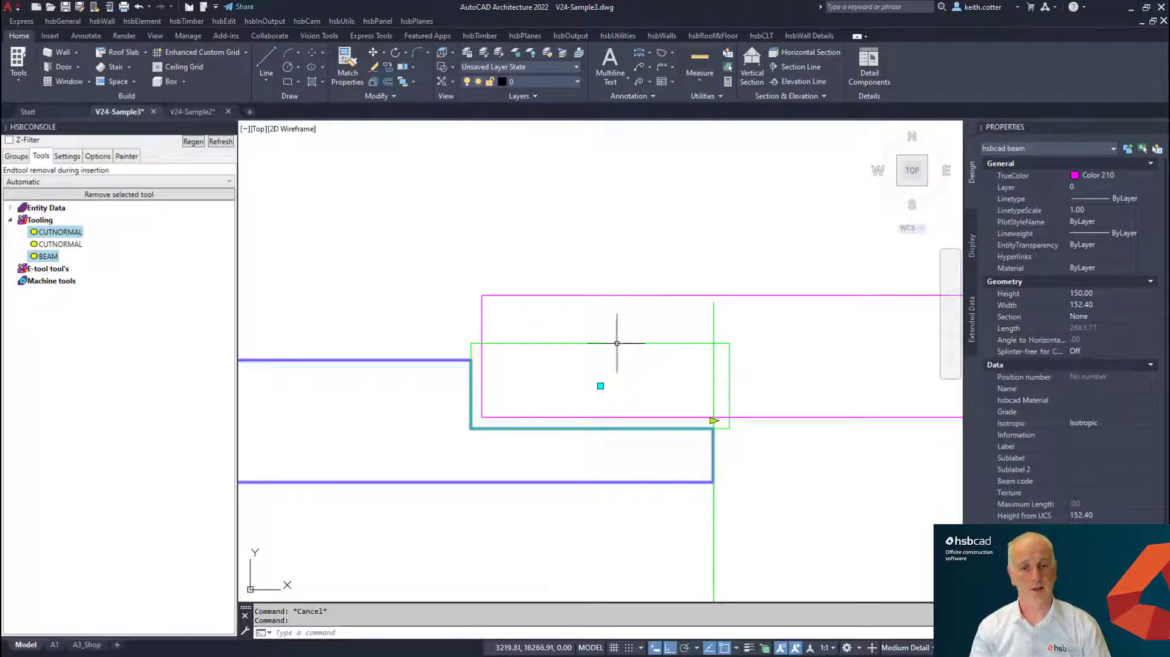
Highlight the first CUTNORMAL and the BEAM tool individually to compare them at the notch, and deselect the beam.
click(56, 232)
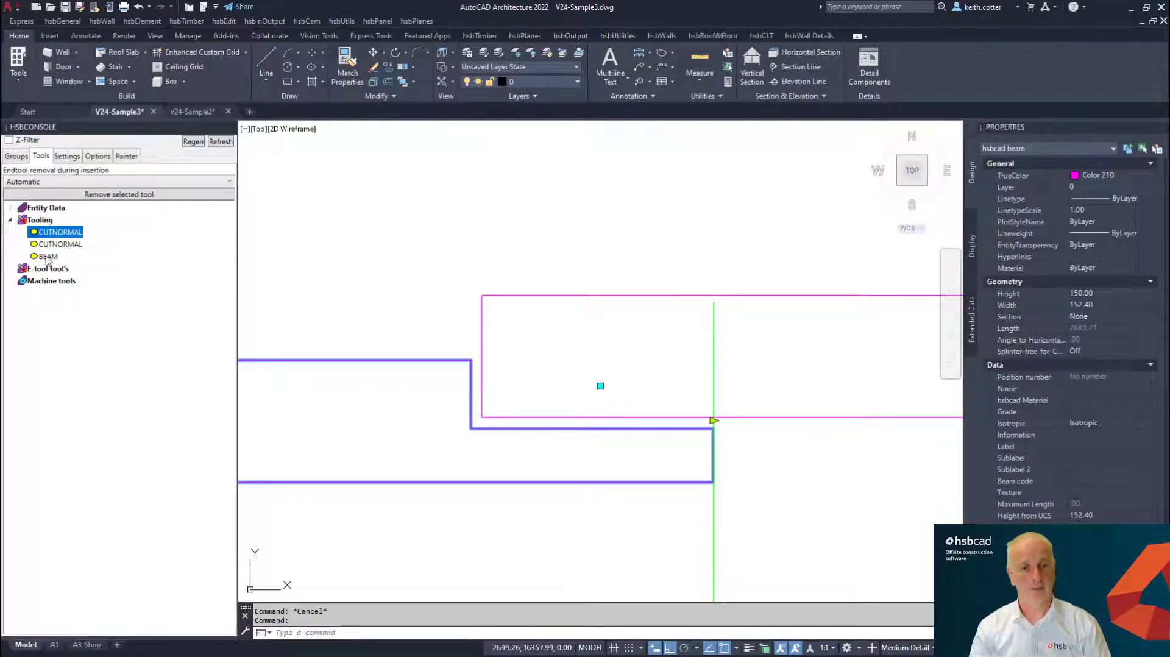
click(47, 257)
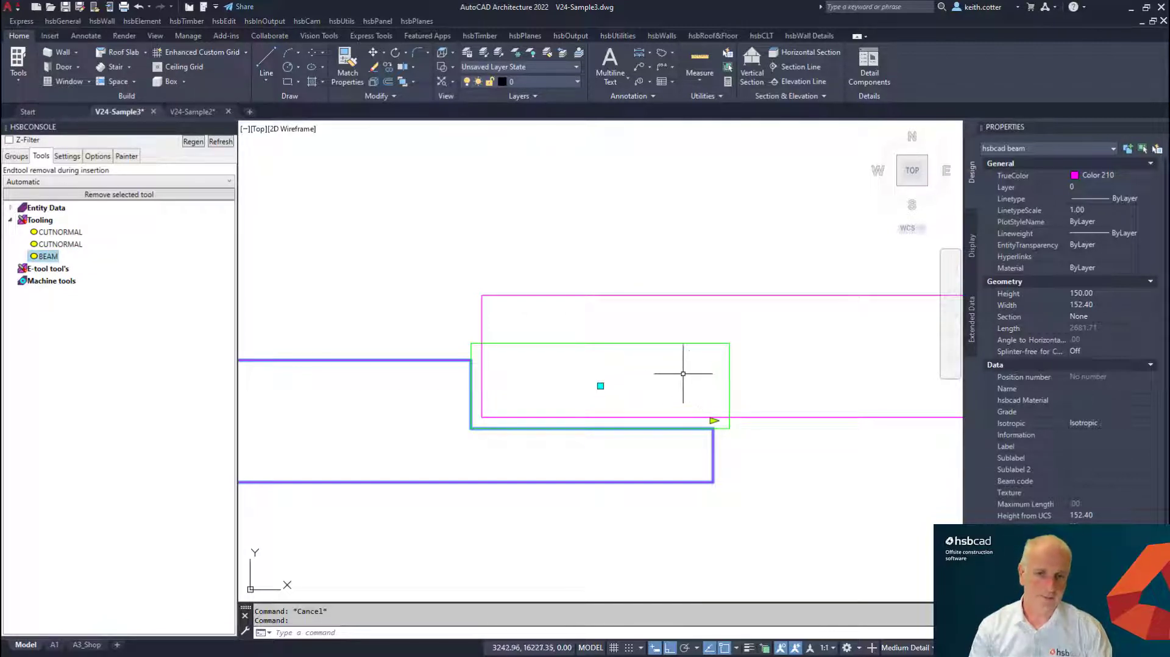
scroll(624, 347, down, 8)
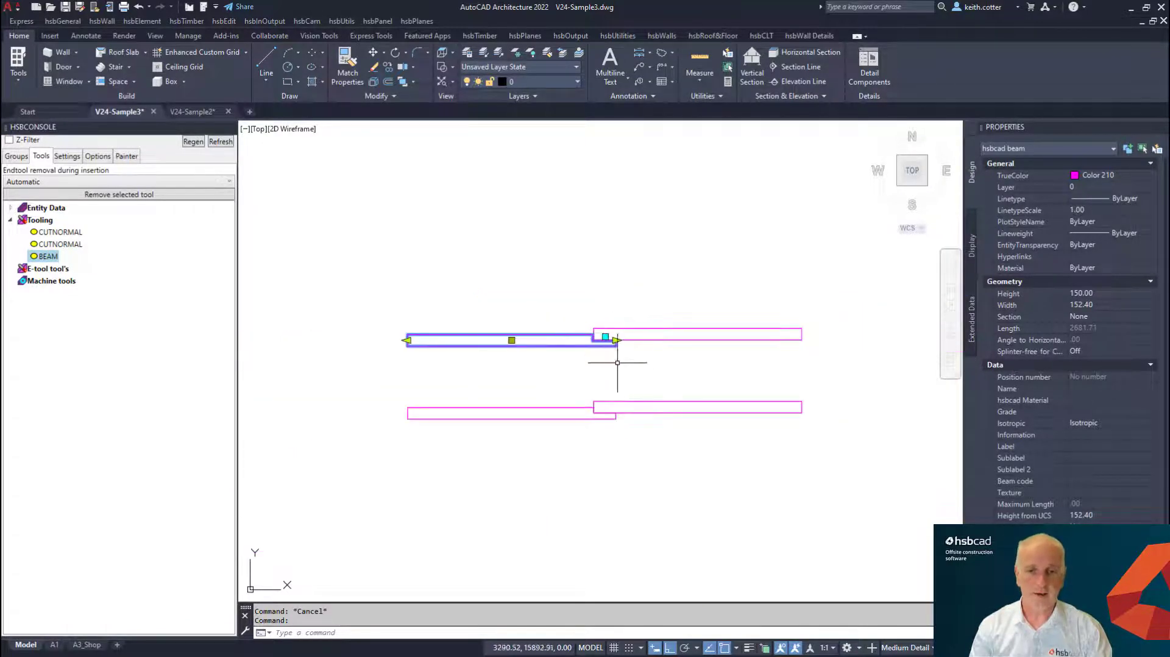
mouse_move(616, 353)
middle_down()
mouse_move(566, 333)
mouse_move(592, 332)
mouse_move(574, 390)
middle_up()
key(Escape)
Switch the drawing to the SW Isometric view and frame the sheeted stud wall with the door opening.
scroll(569, 329, down, 6)
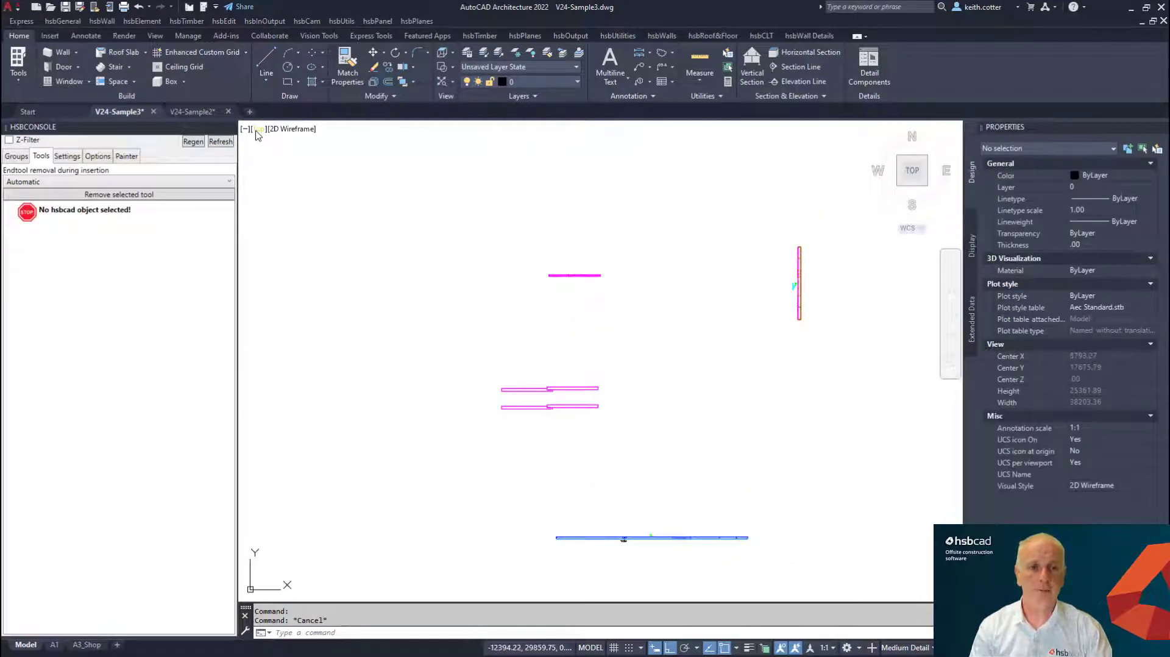
click(259, 130)
click(305, 240)
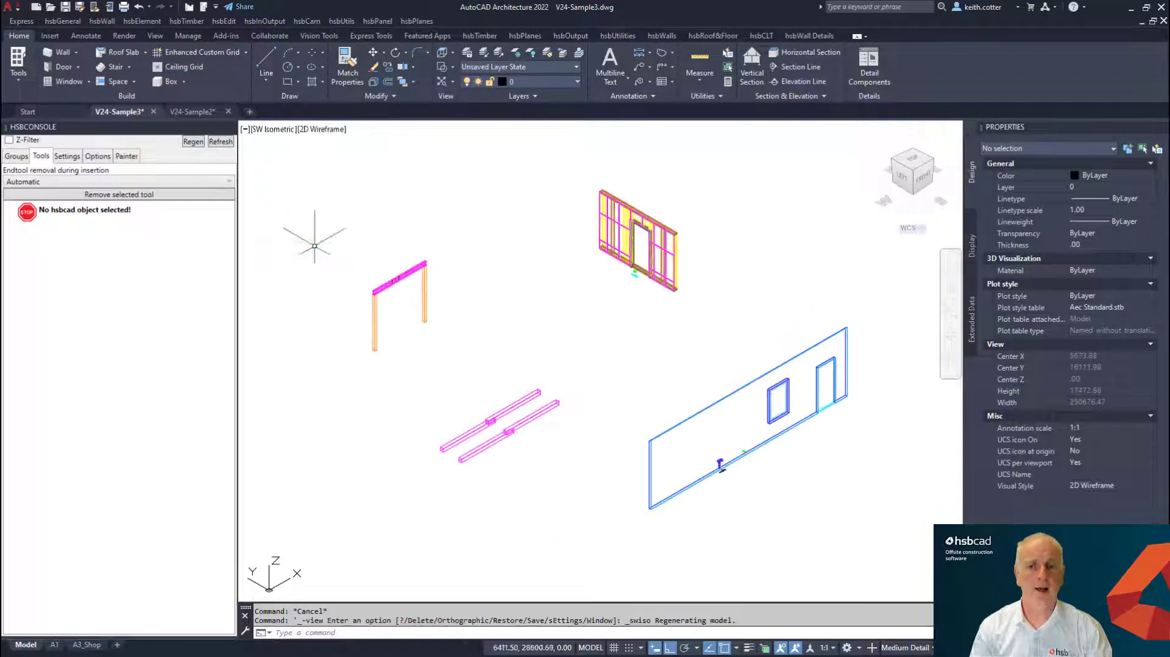
middle_drag(603, 320, 586, 397)
scroll(600, 328, up, 1)
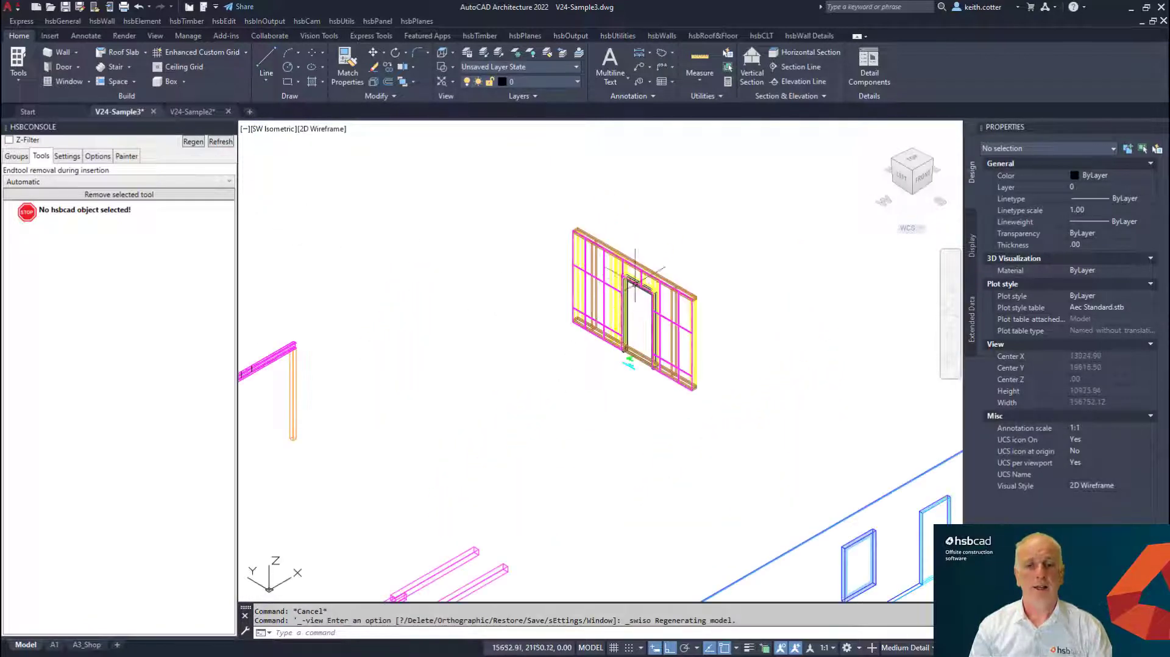
scroll(638, 272, up, 1)
scroll(638, 271, up, 2)
middle_drag(632, 262, 600, 280)
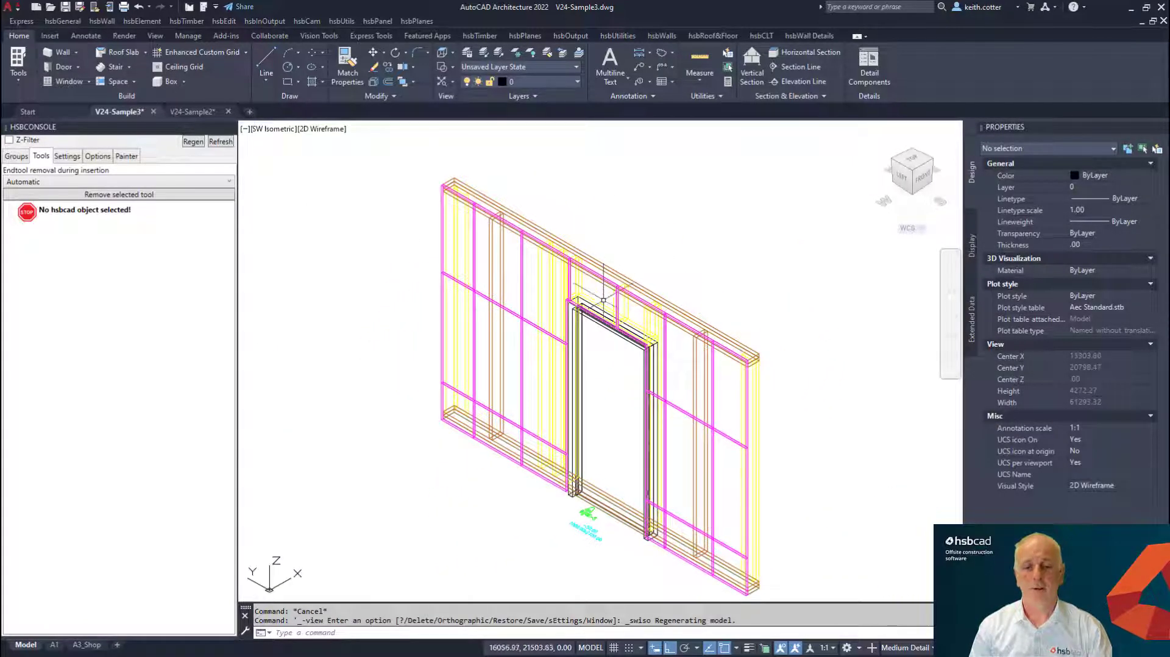
middle_drag(612, 408, 614, 390)
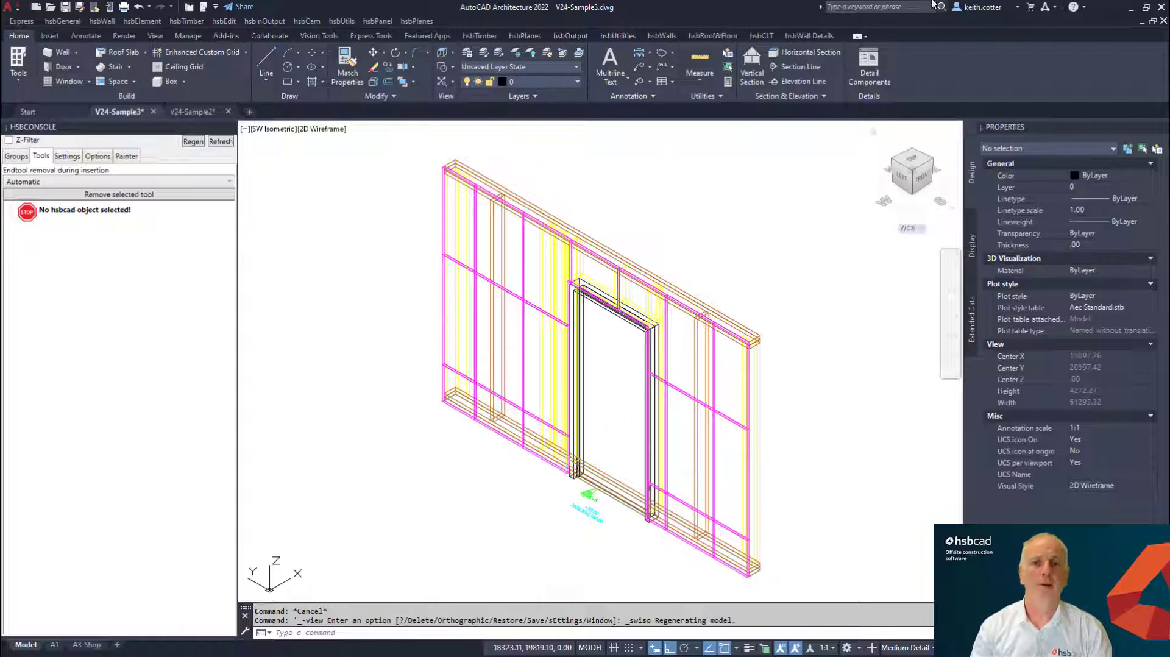
Start the hsbSheetDistribution tool and apply it to the sheeted stud wall with the door opening.
click(765, 37)
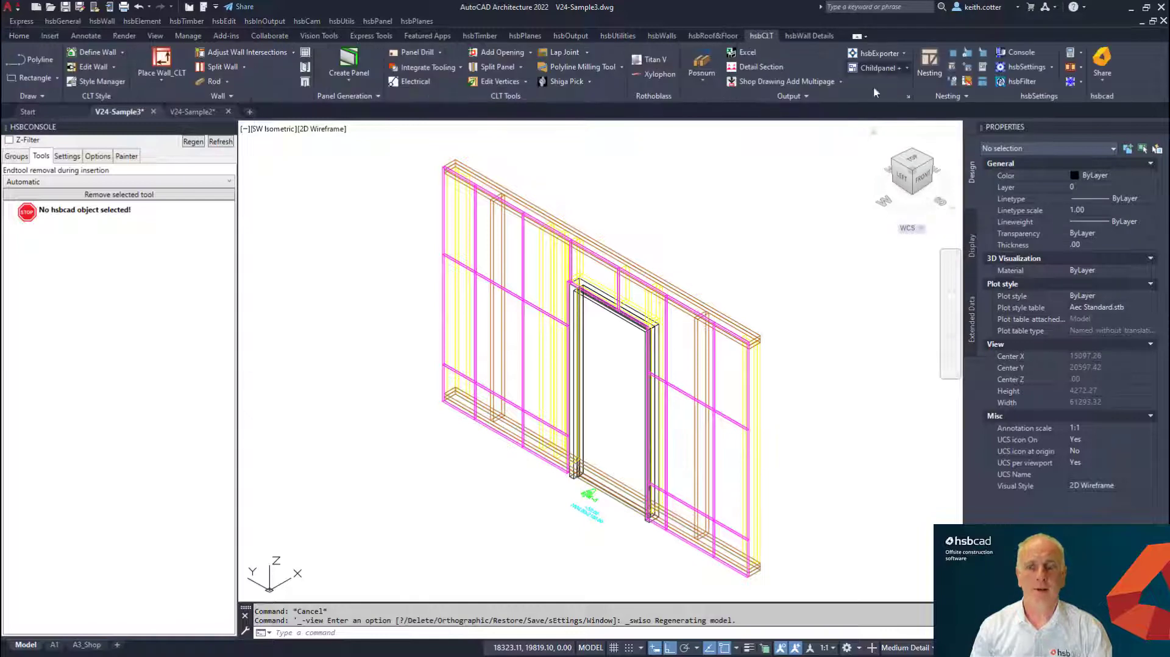
click(1071, 83)
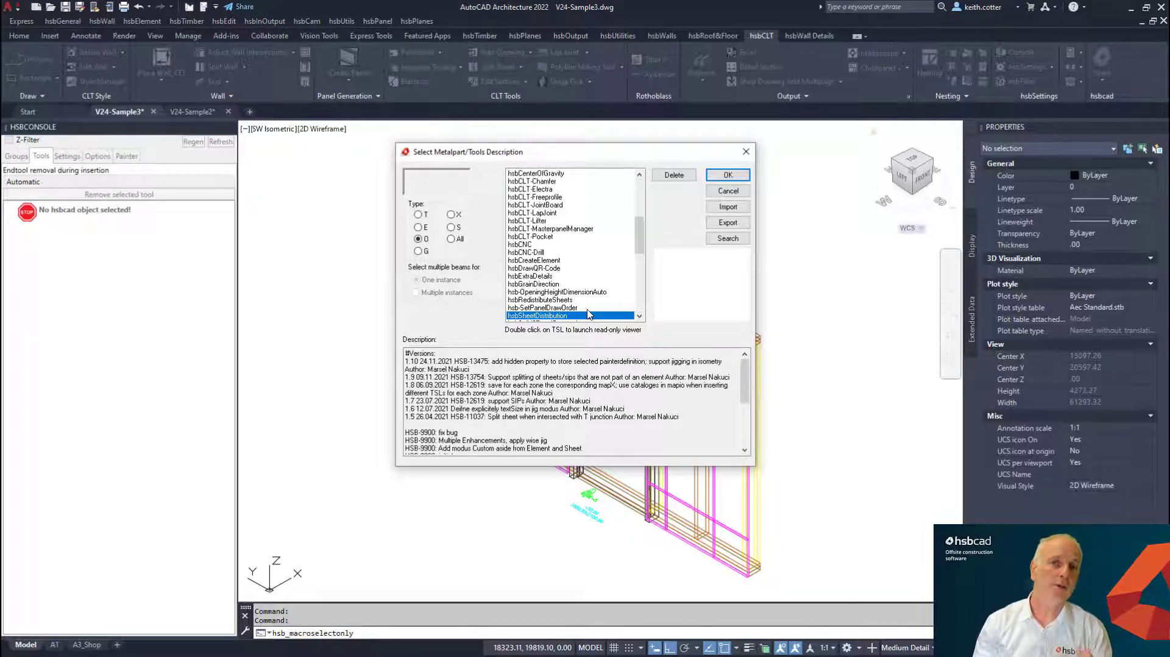
click(728, 175)
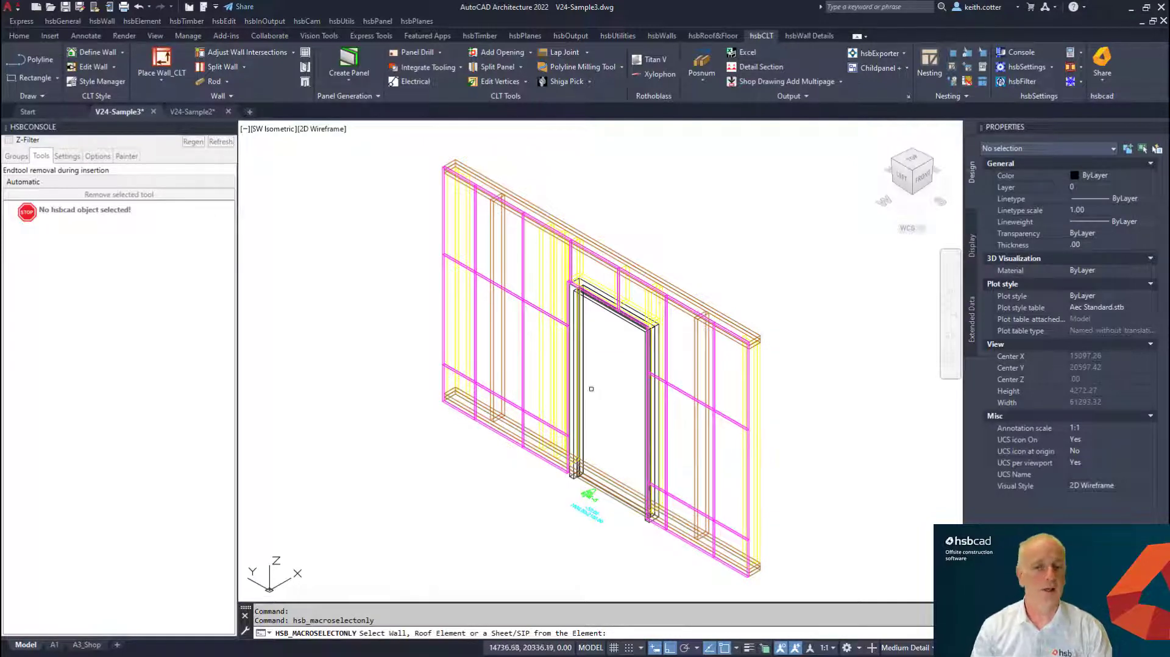
click(589, 495)
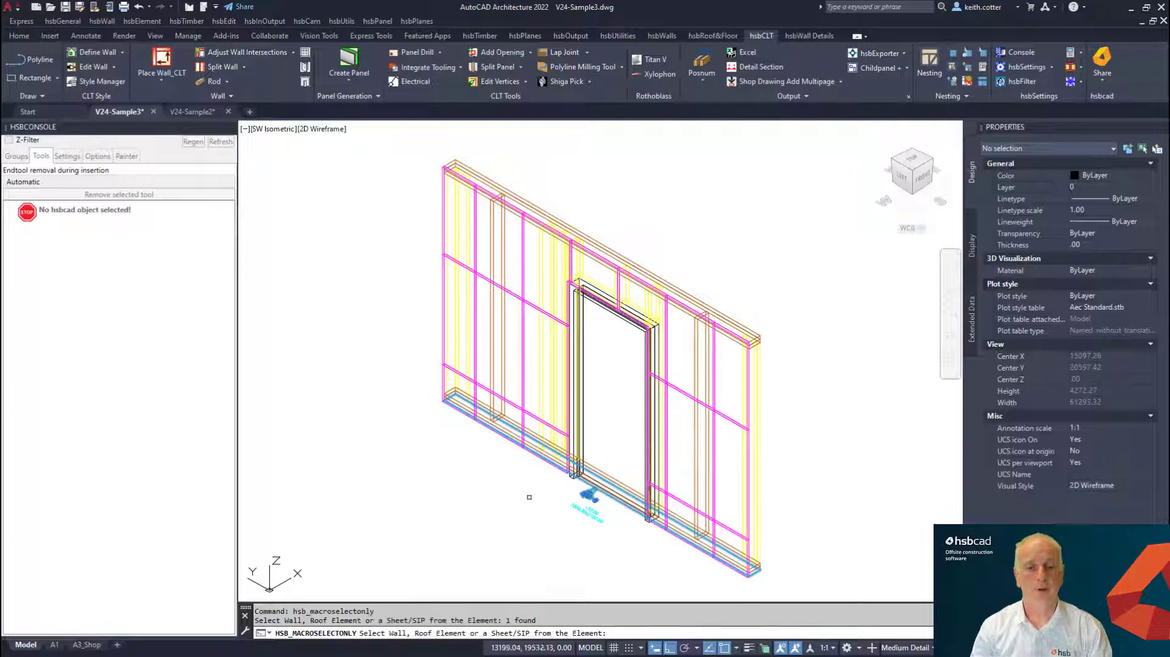
key(Return)
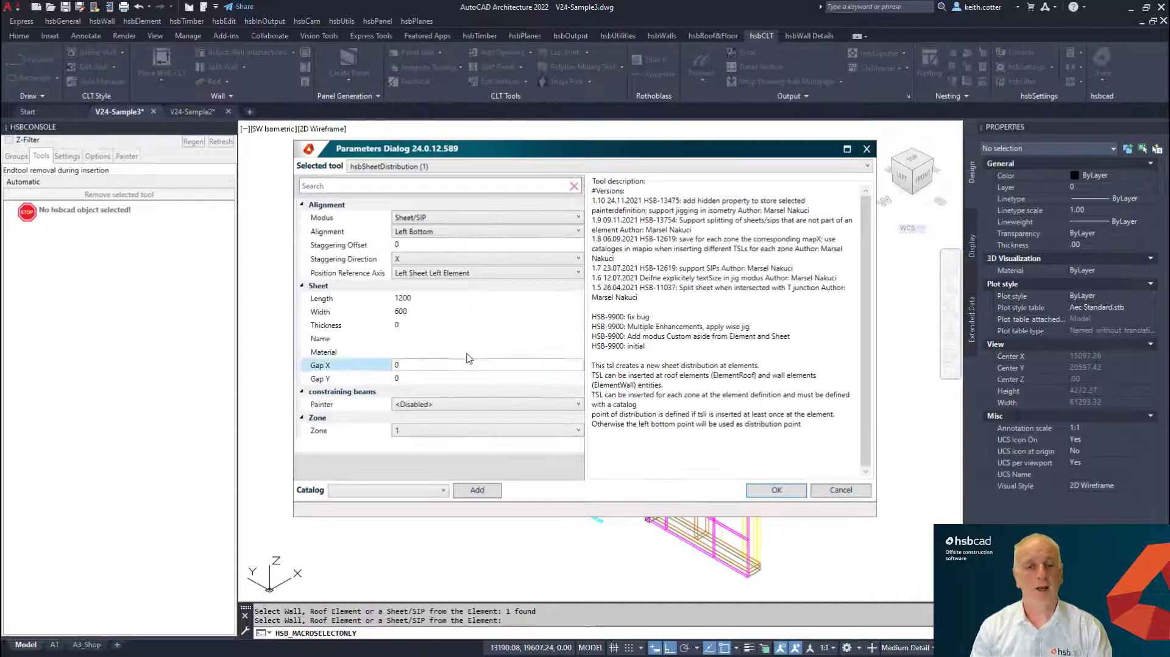
Set the sheet length to 600 with zone 1, and place the new sheet distribution's reference point on the wall.
click(402, 299)
double_click(402, 299)
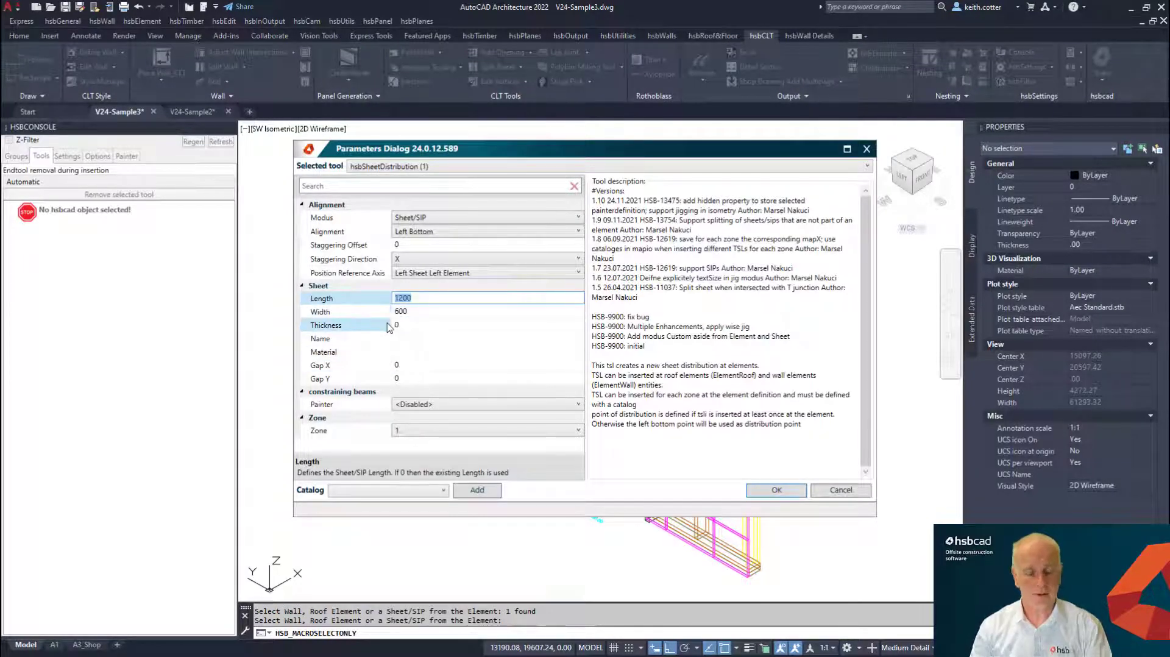
text(600)
click(417, 339)
click(426, 325)
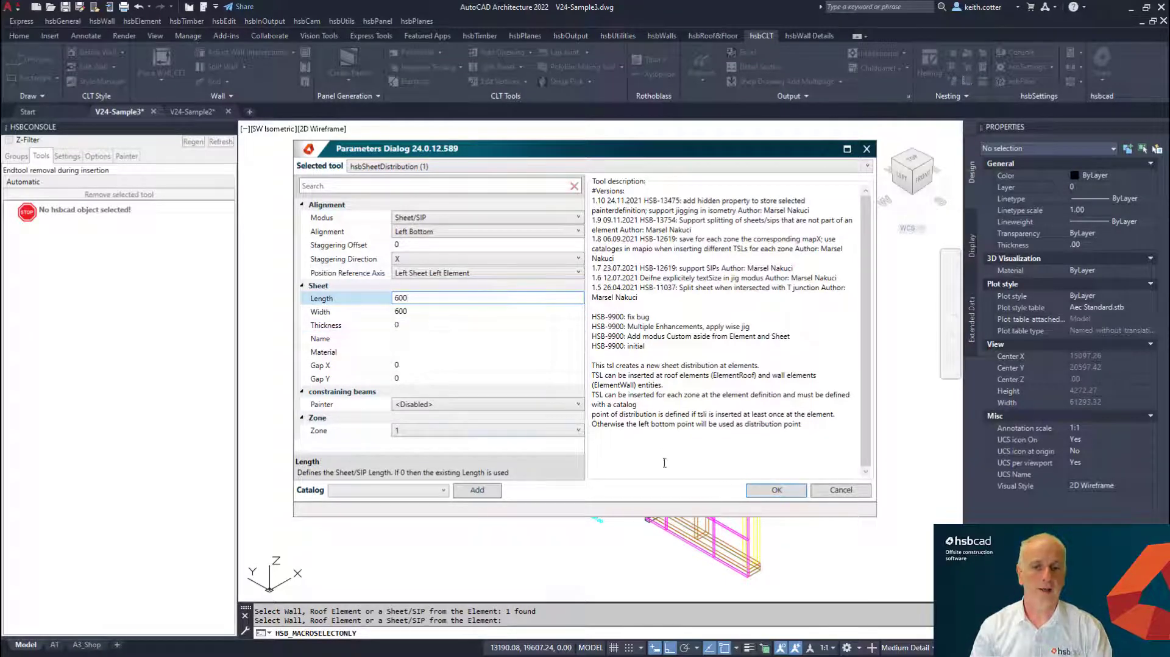
click(429, 431)
click(438, 433)
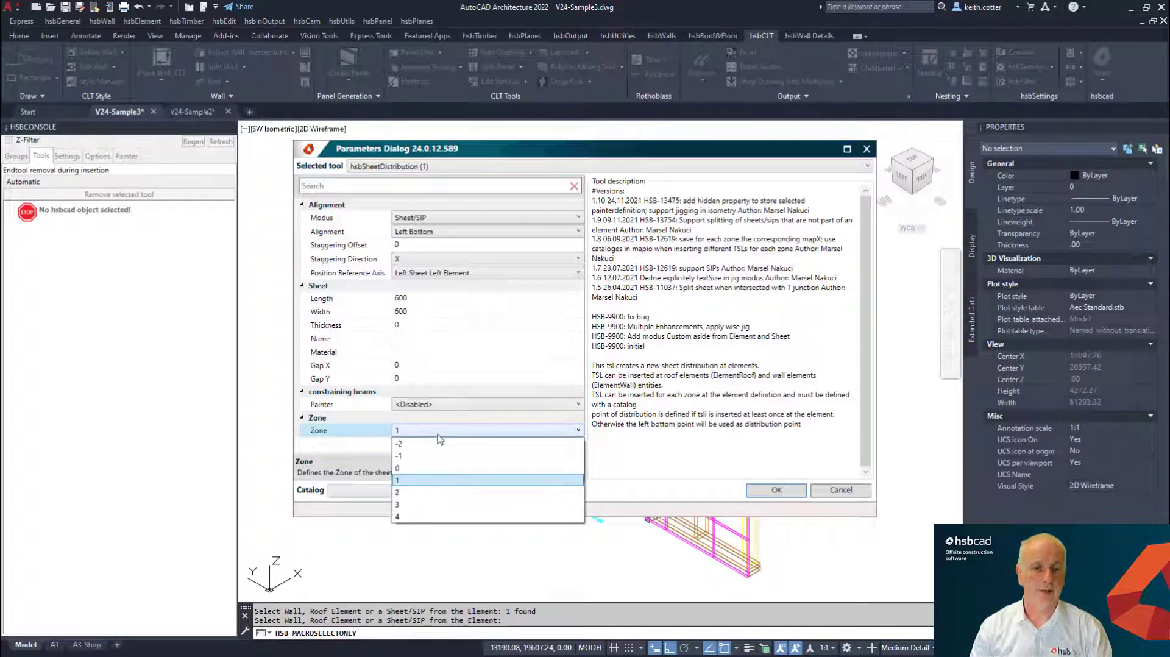
click(427, 481)
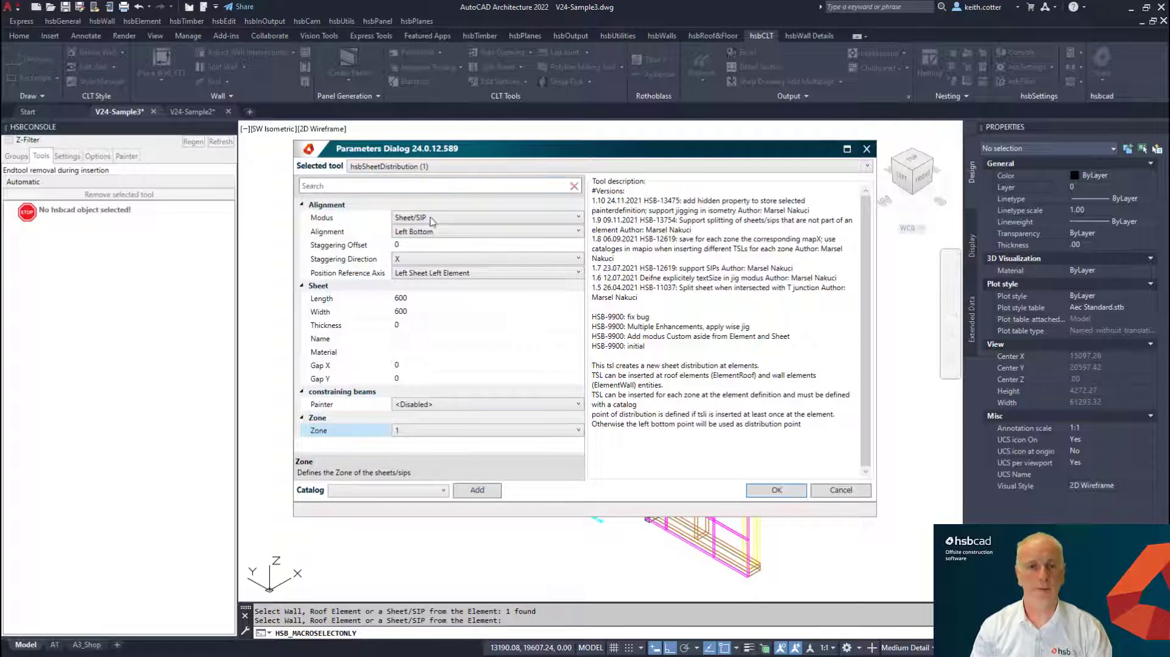
click(761, 492)
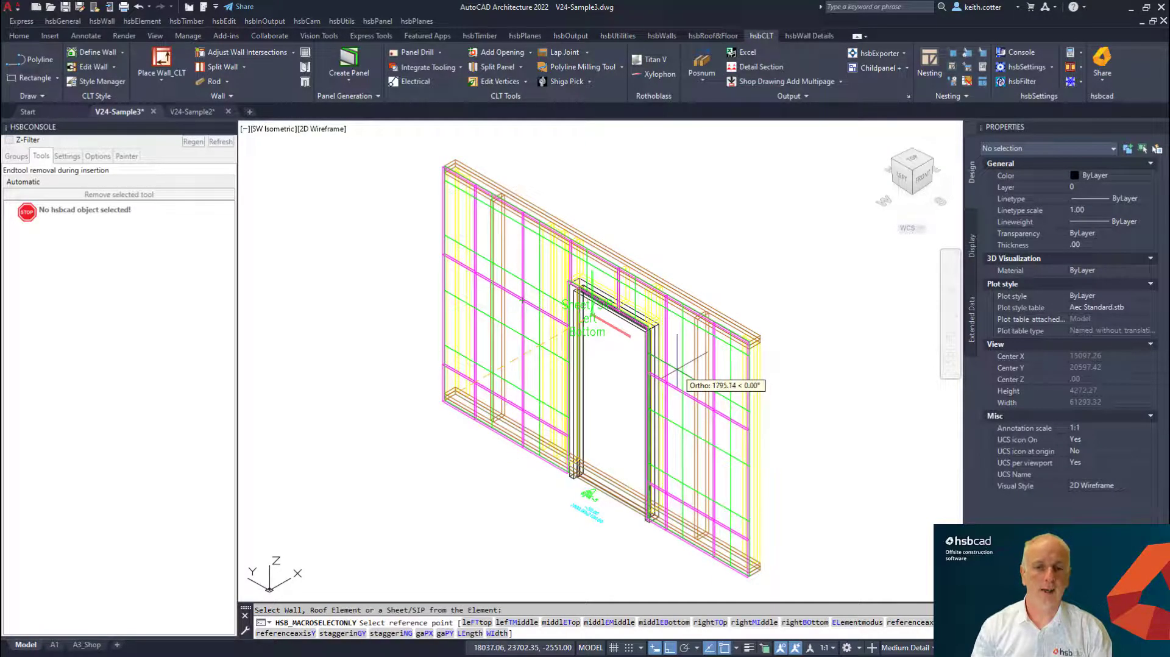
click(677, 369)
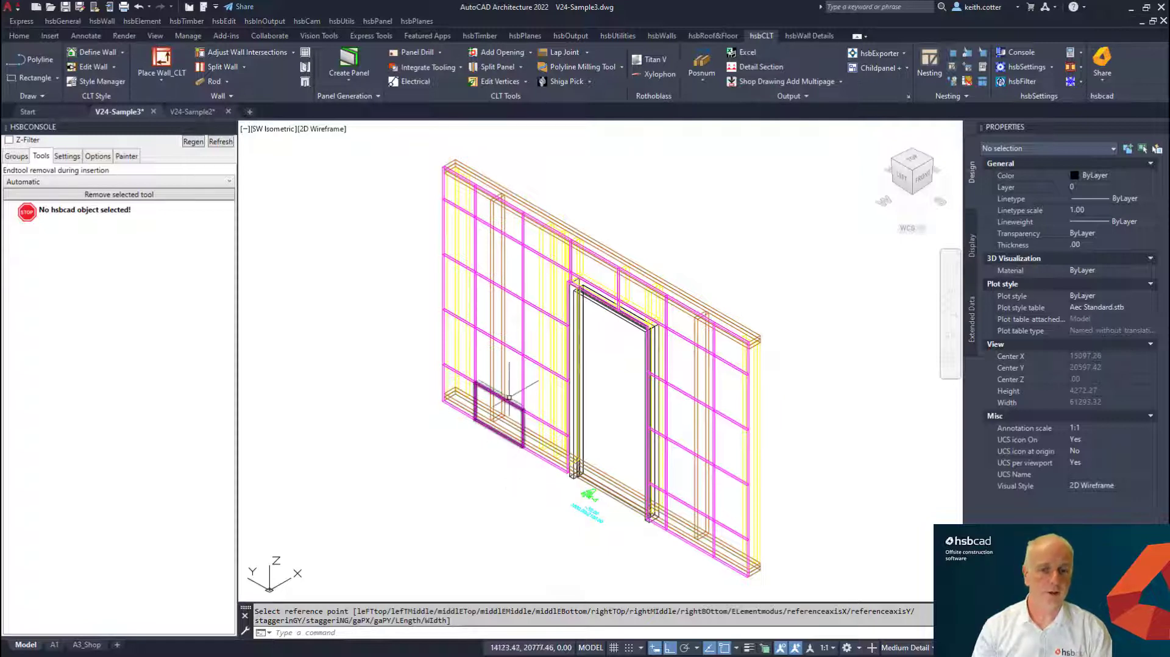
Examine the blue CLT wall panel's tooling list and the electrical installation at its lower edge.
scroll(516, 339, down, 5)
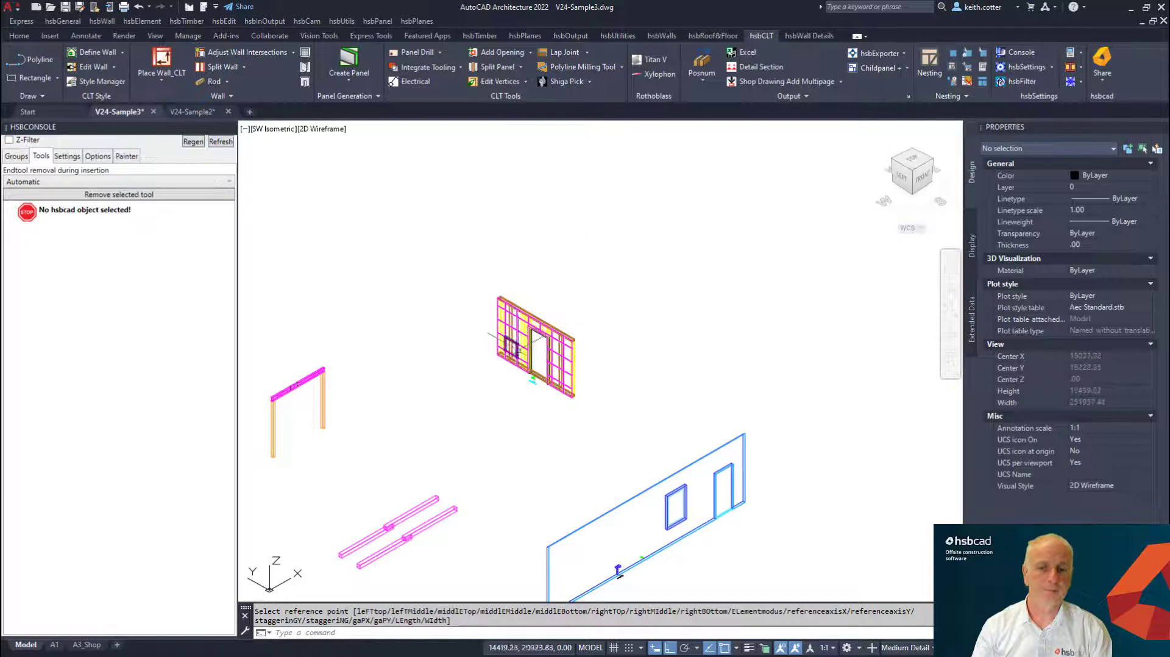
middle_drag(589, 528, 606, 418)
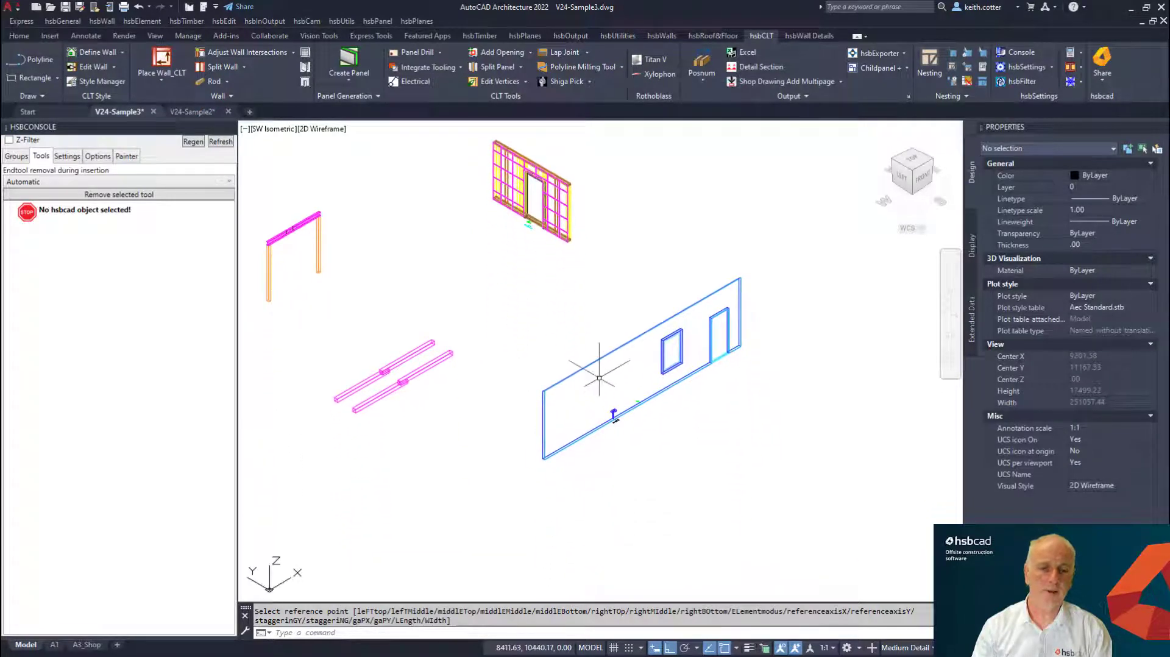
scroll(616, 397, up, 4)
middle_drag(704, 378, 663, 399)
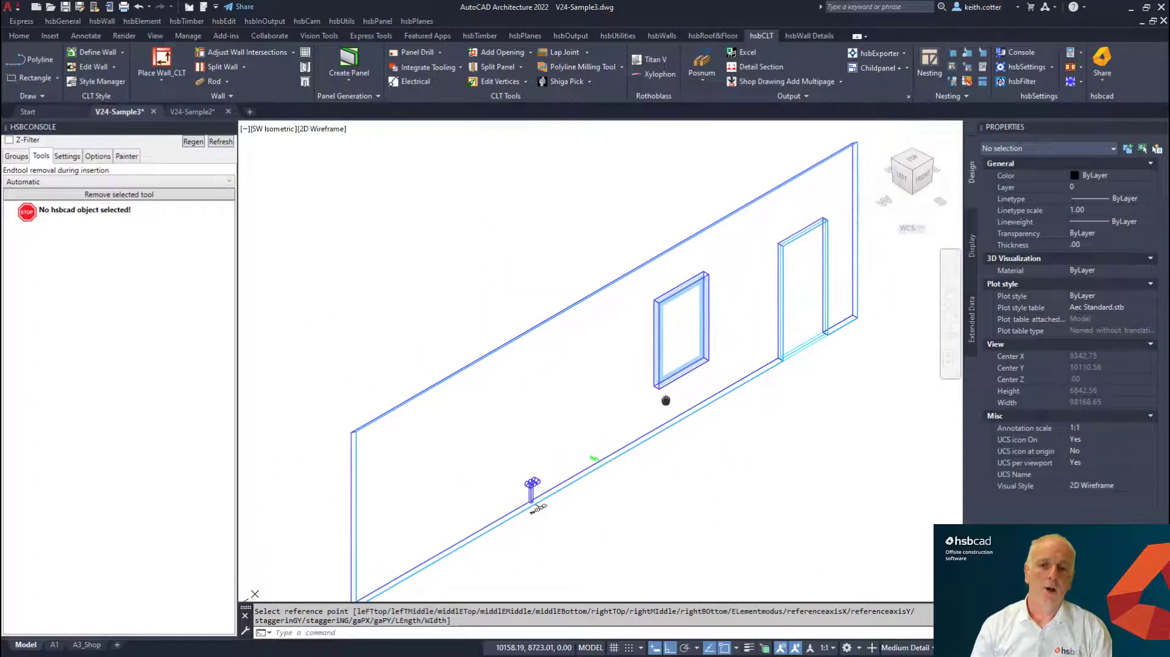
click(663, 254)
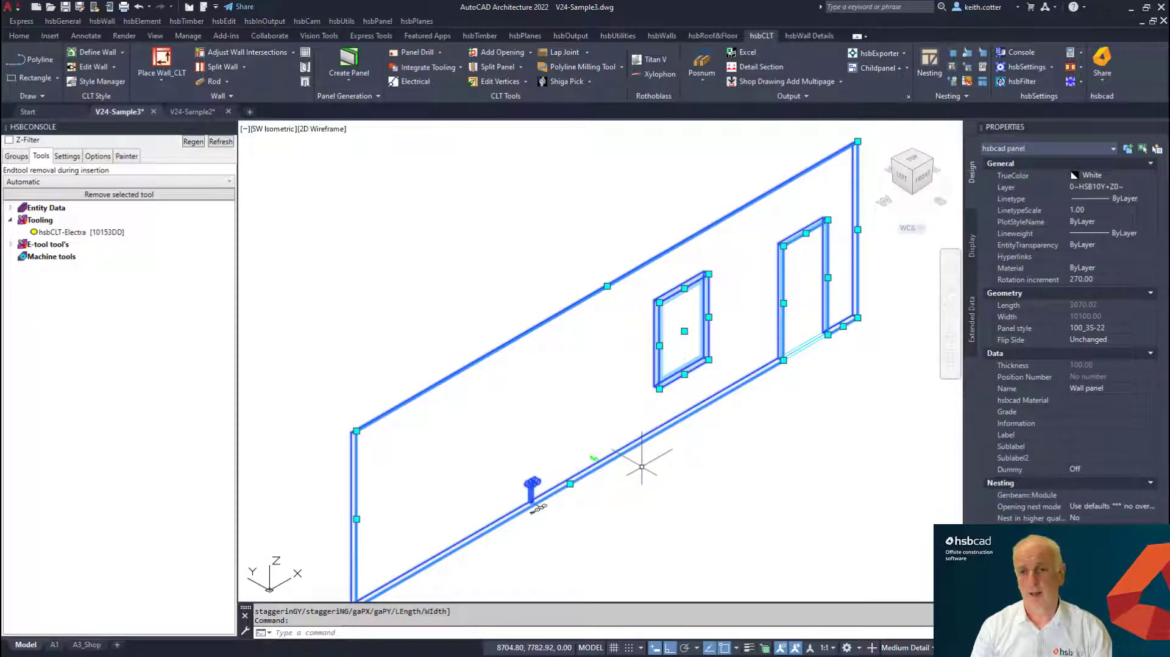
key(Escape)
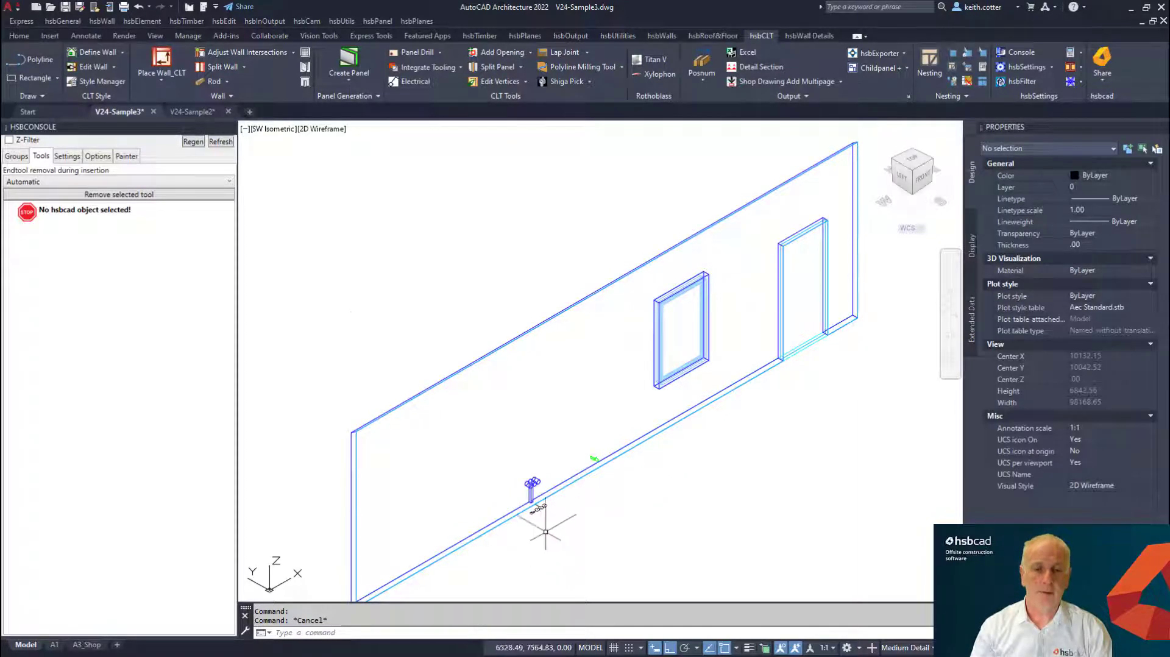
scroll(546, 531, up, 5)
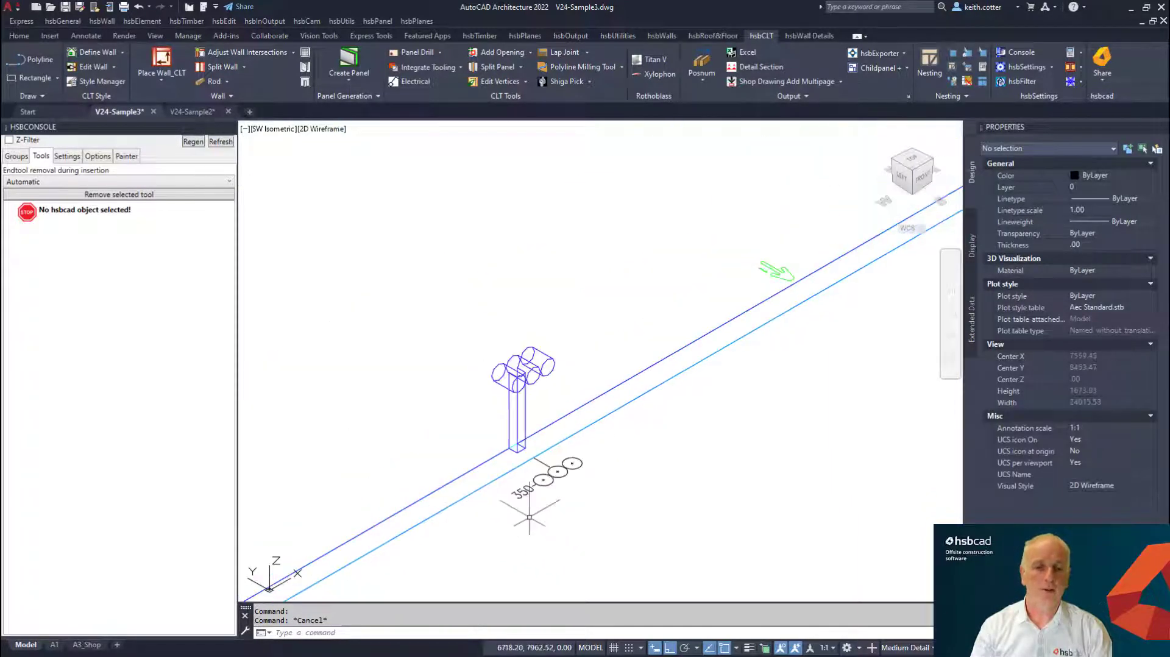
middle_drag(596, 509, 549, 532)
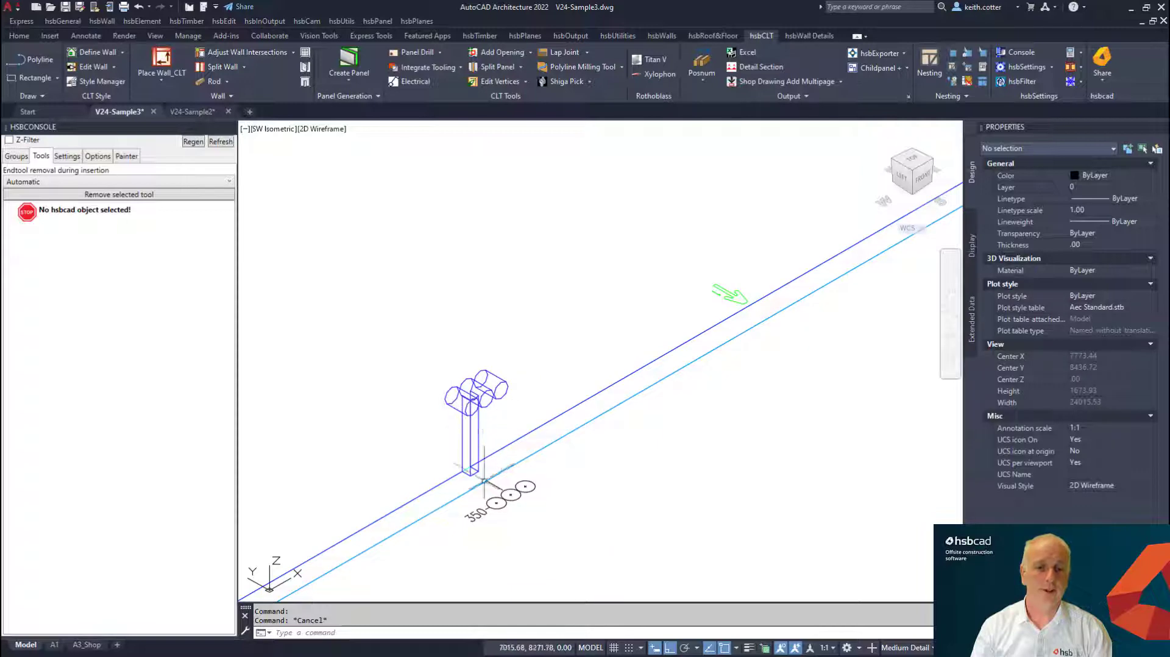
Review the tooling, wirechase and display parameters of the electrical installation at the CLT wall's lower edge.
click(514, 494)
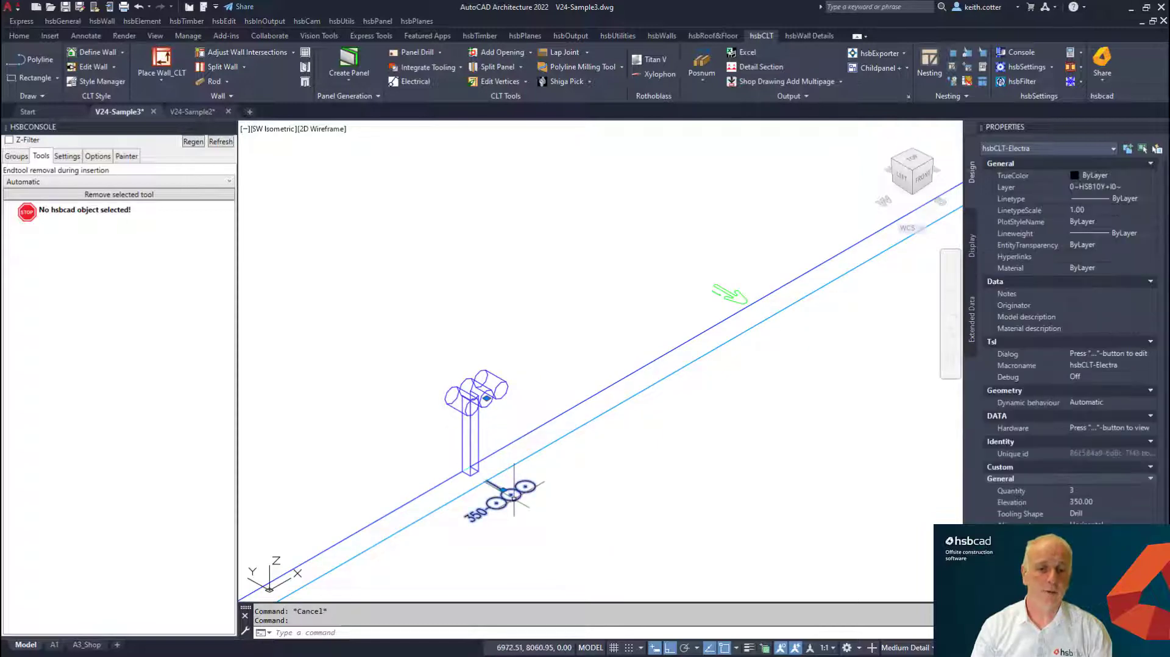
right_click(516, 497)
click(554, 354)
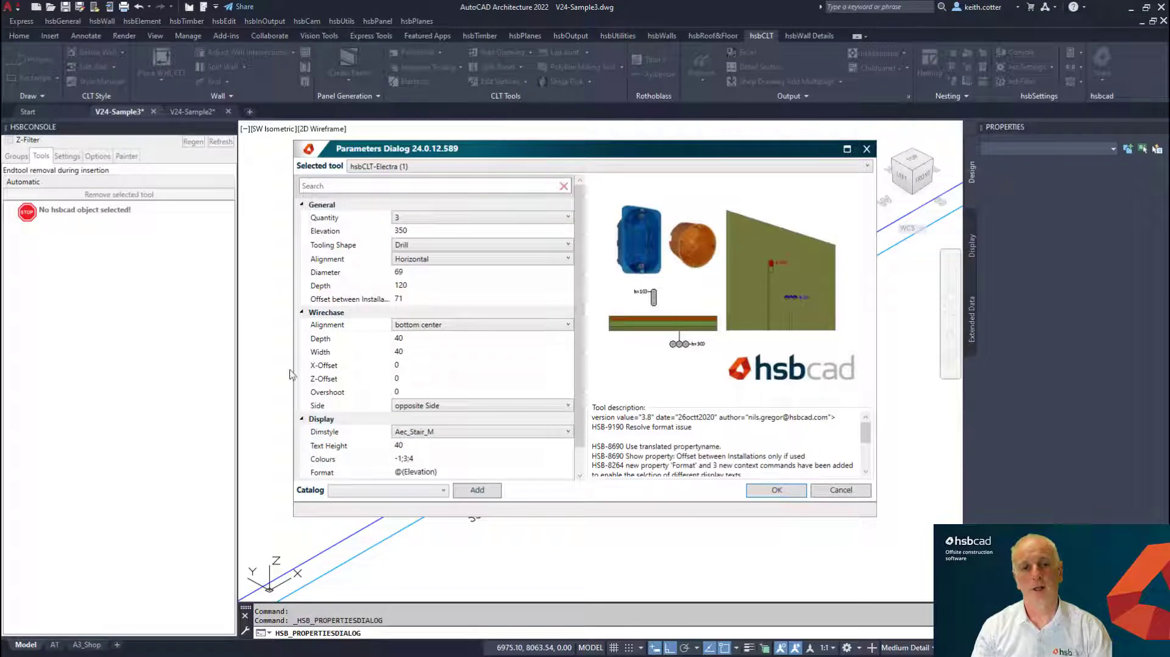
click(849, 495)
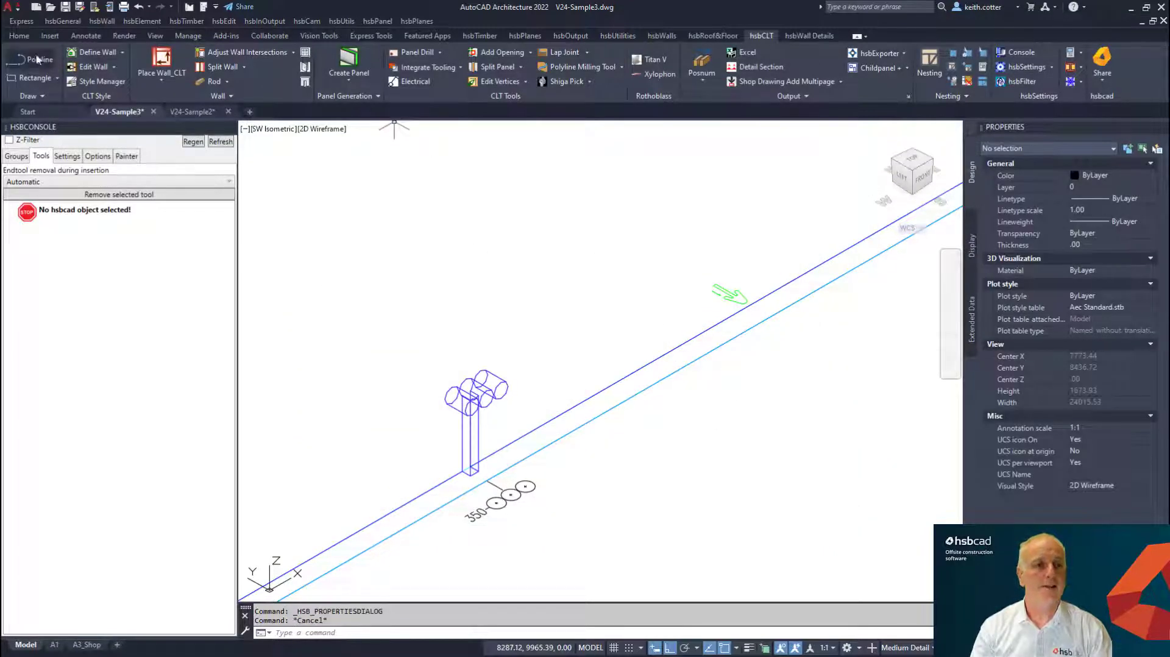
Copy the electrical installation to a second position further along the CLT wall's lower edge, towards the door.
click(19, 36)
click(393, 69)
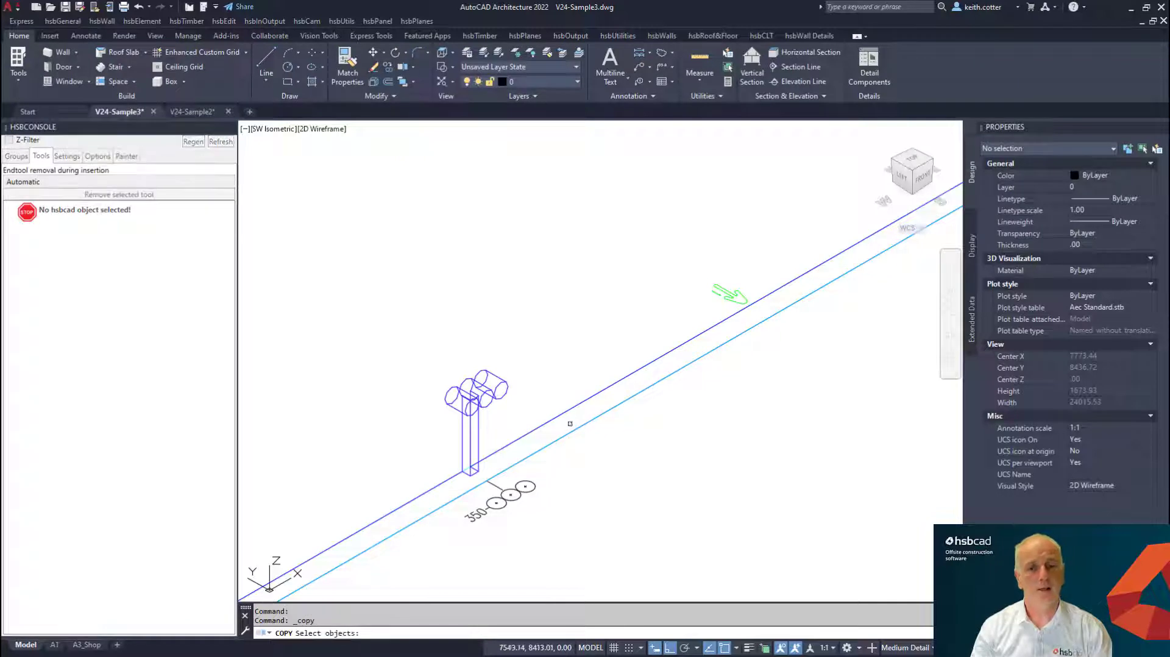
click(518, 494)
click(464, 517)
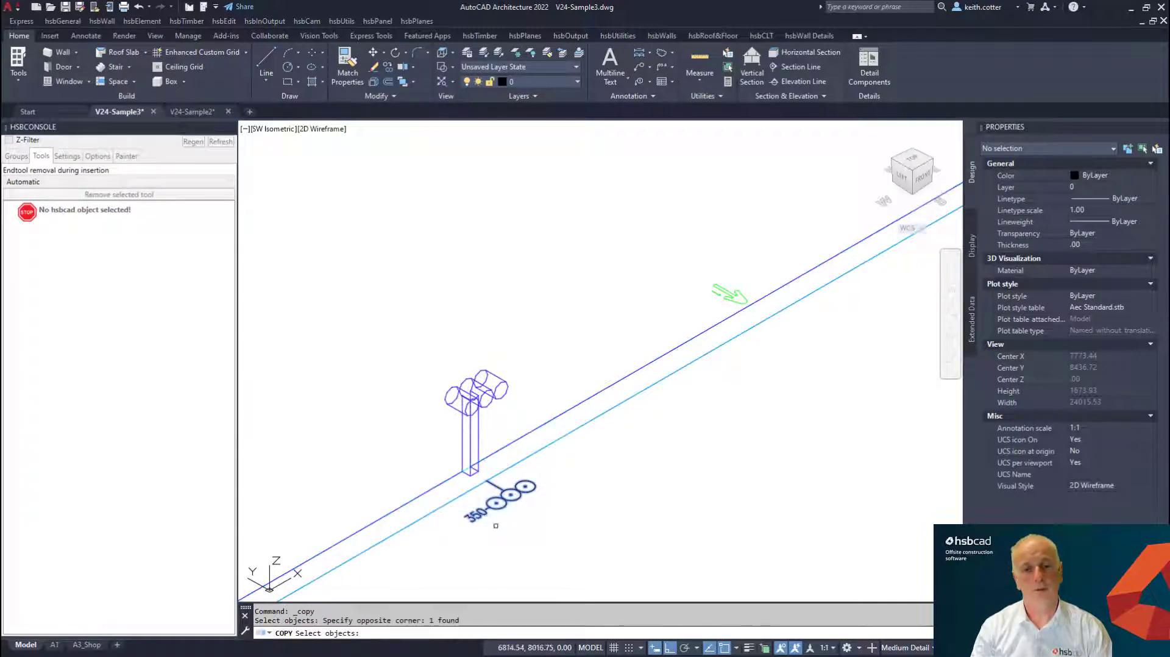
key(Return)
click(561, 548)
click(831, 461)
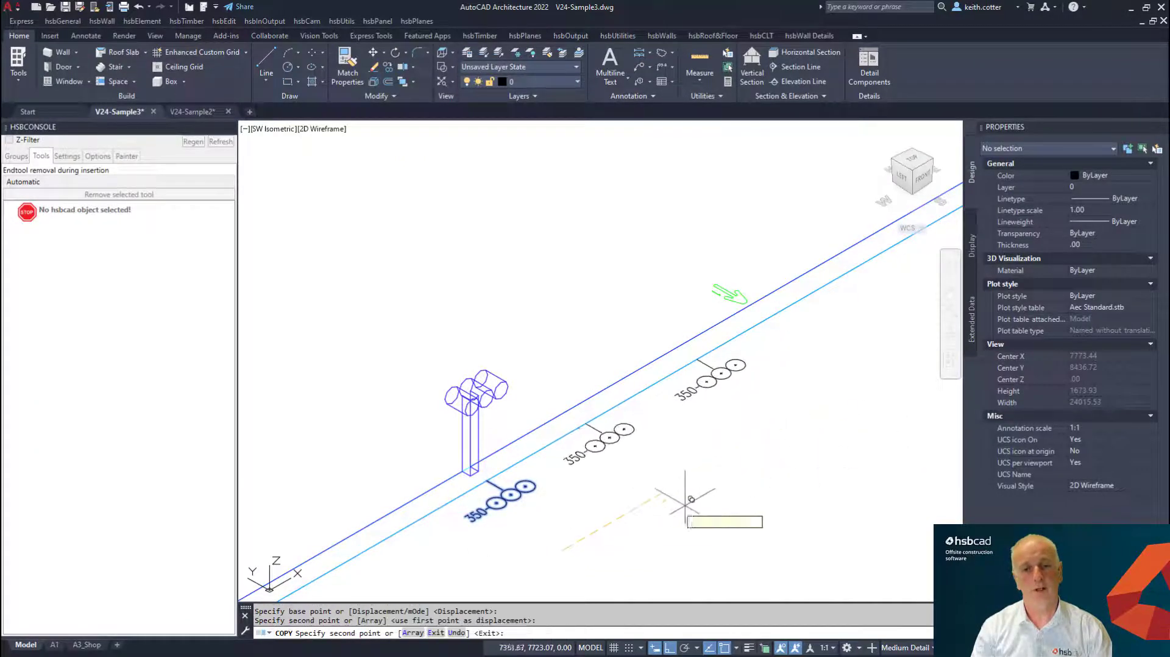
right_click(687, 504)
click(723, 514)
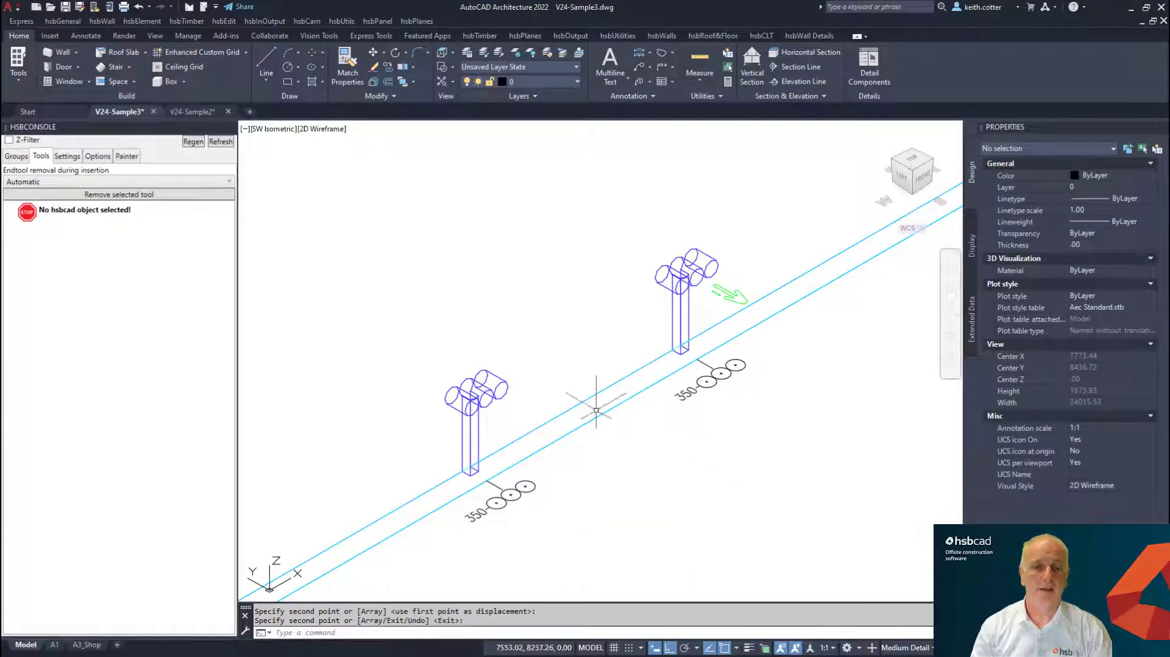
Set the quantity of the original electrical installation to 2.
click(512, 492)
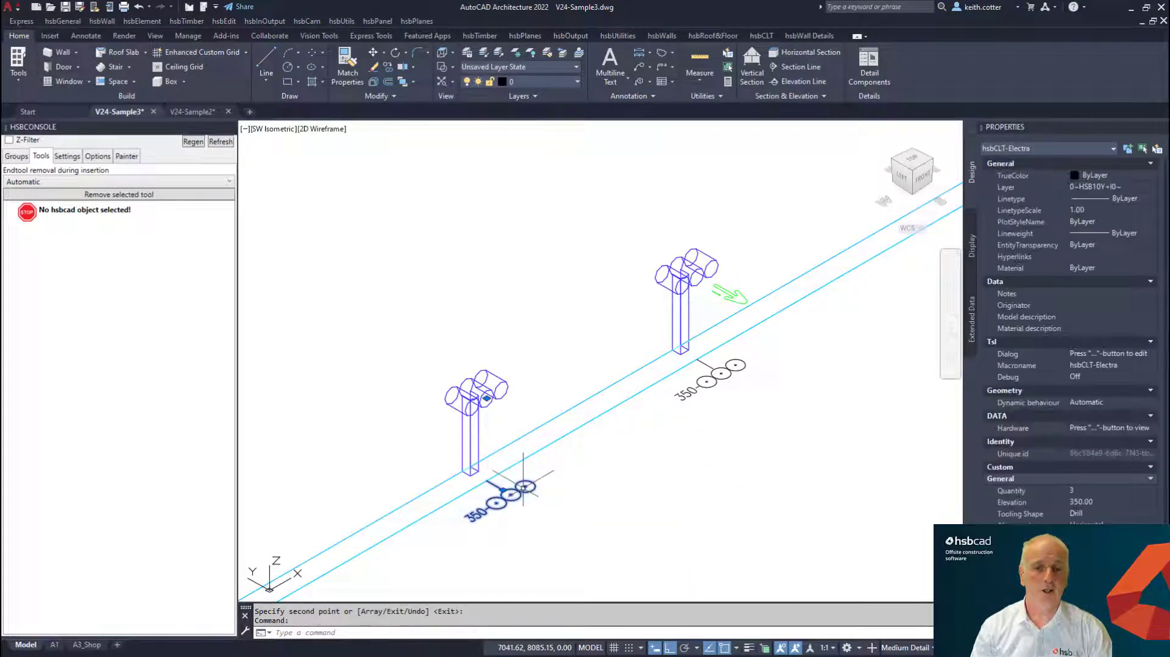
click(1107, 489)
click(1094, 500)
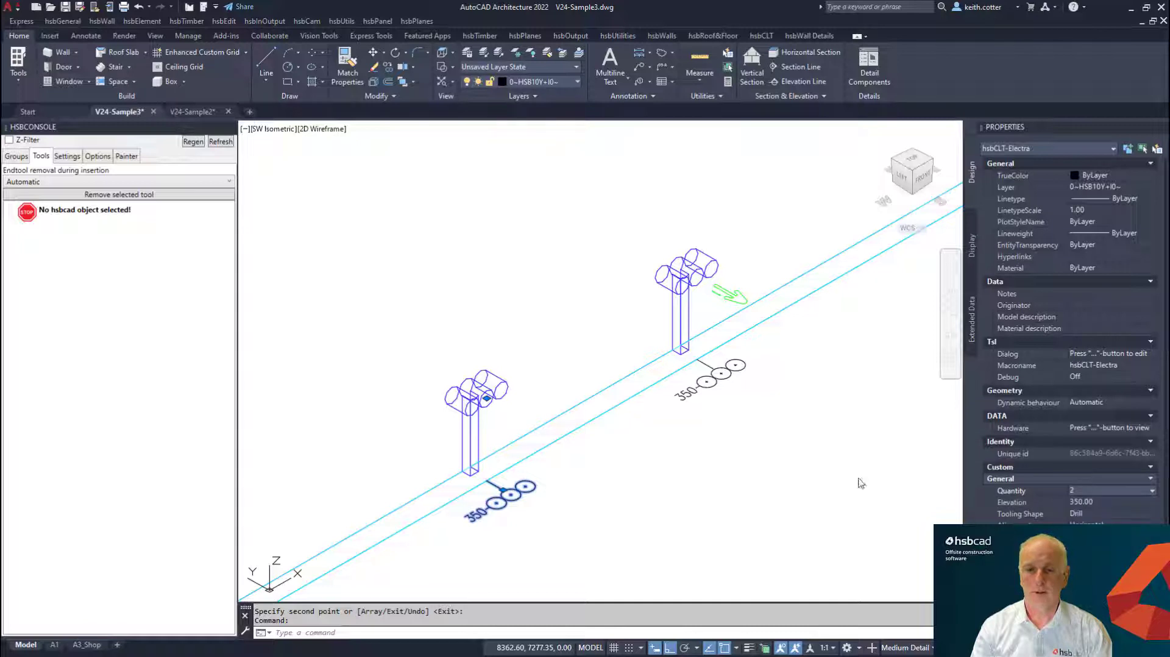
key(Escape)
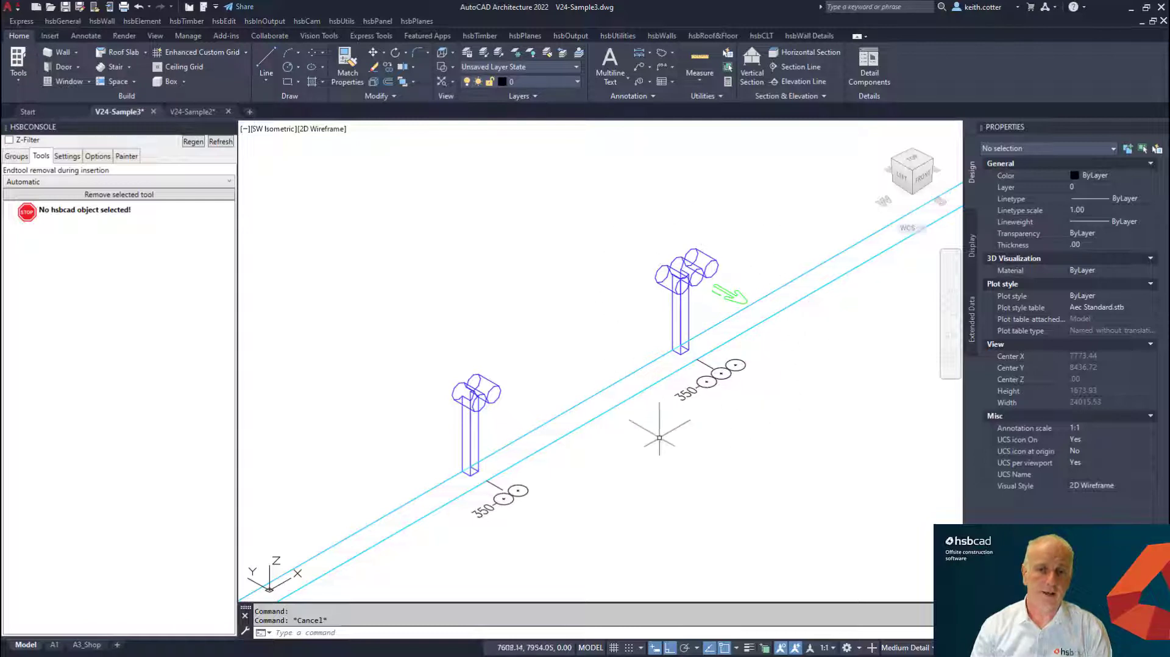
Use Match Properties to transfer the settings of the two-drill electrical installation to the three-drill copy.
click(518, 491)
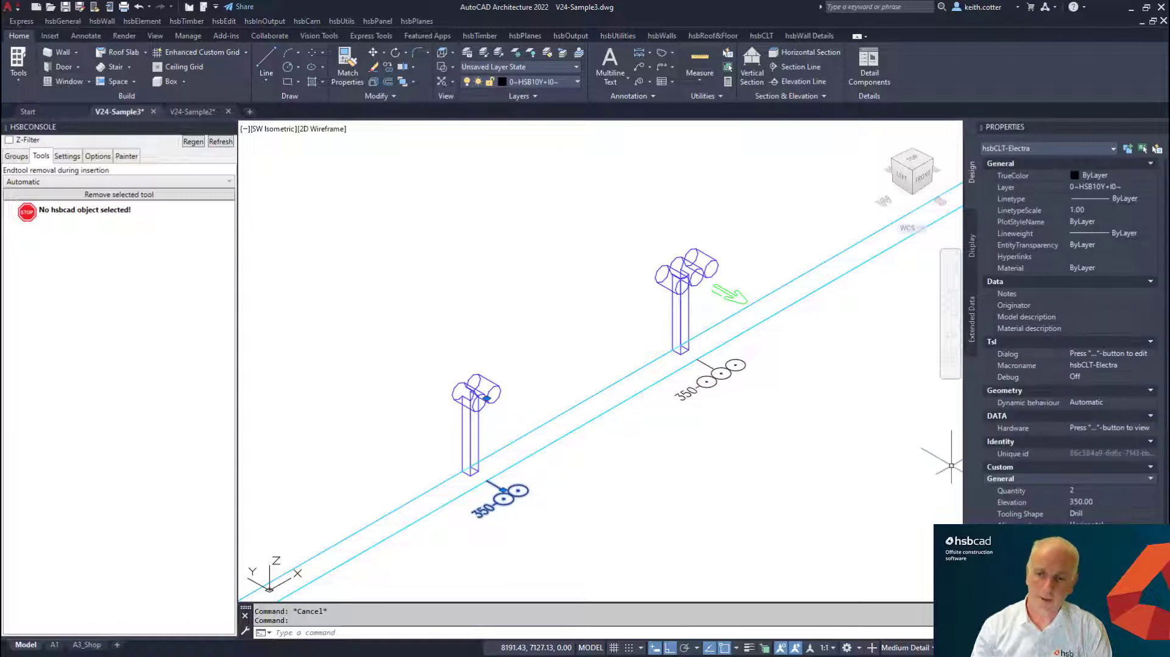
key(Escape)
click(719, 371)
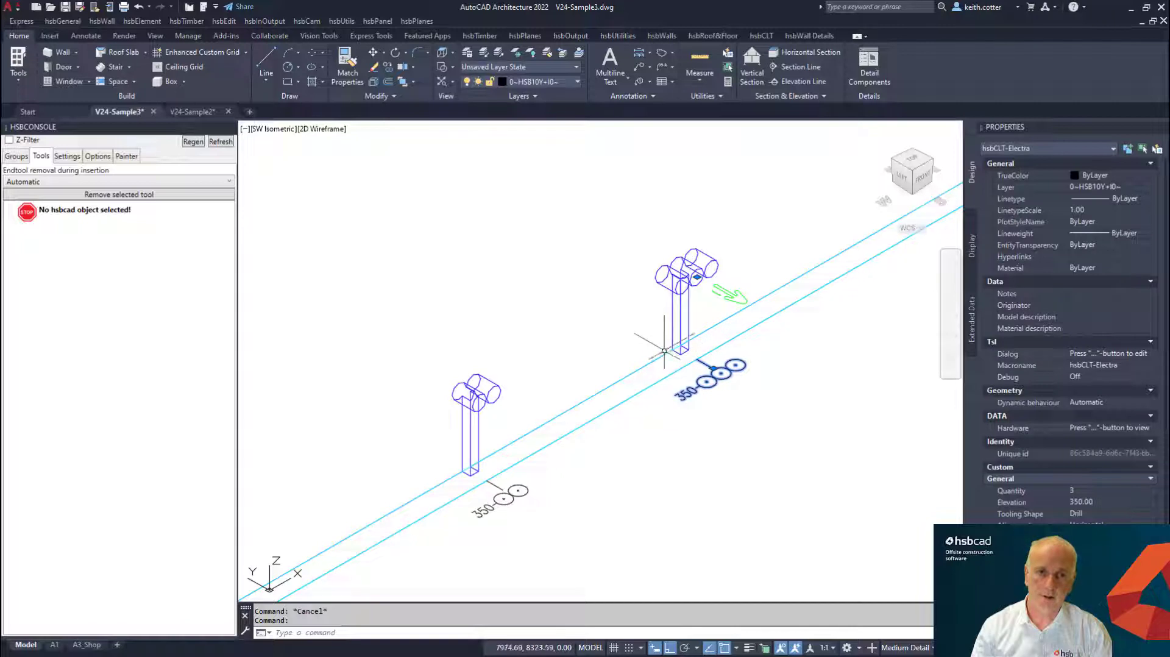
key(Escape)
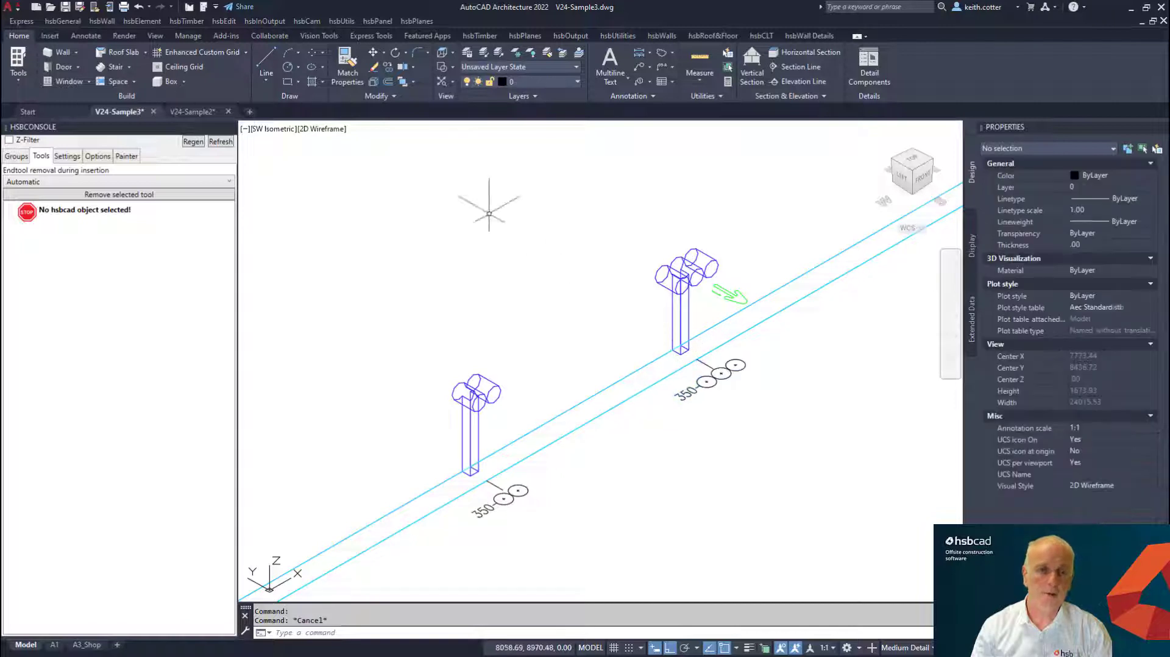
click(343, 73)
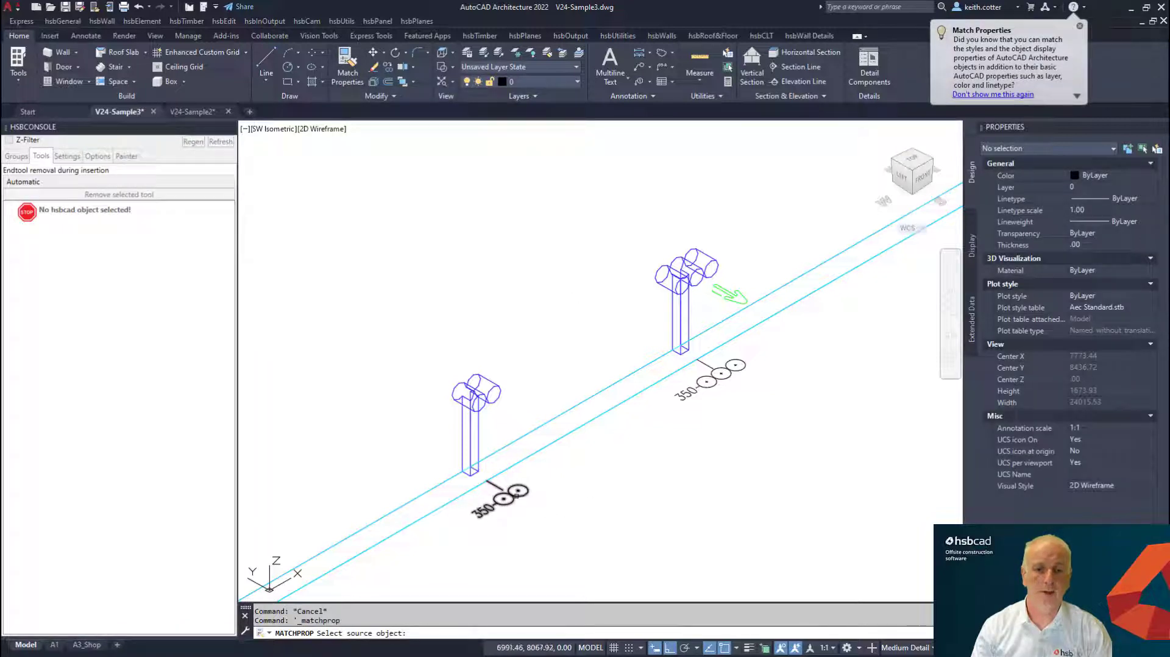
click(518, 491)
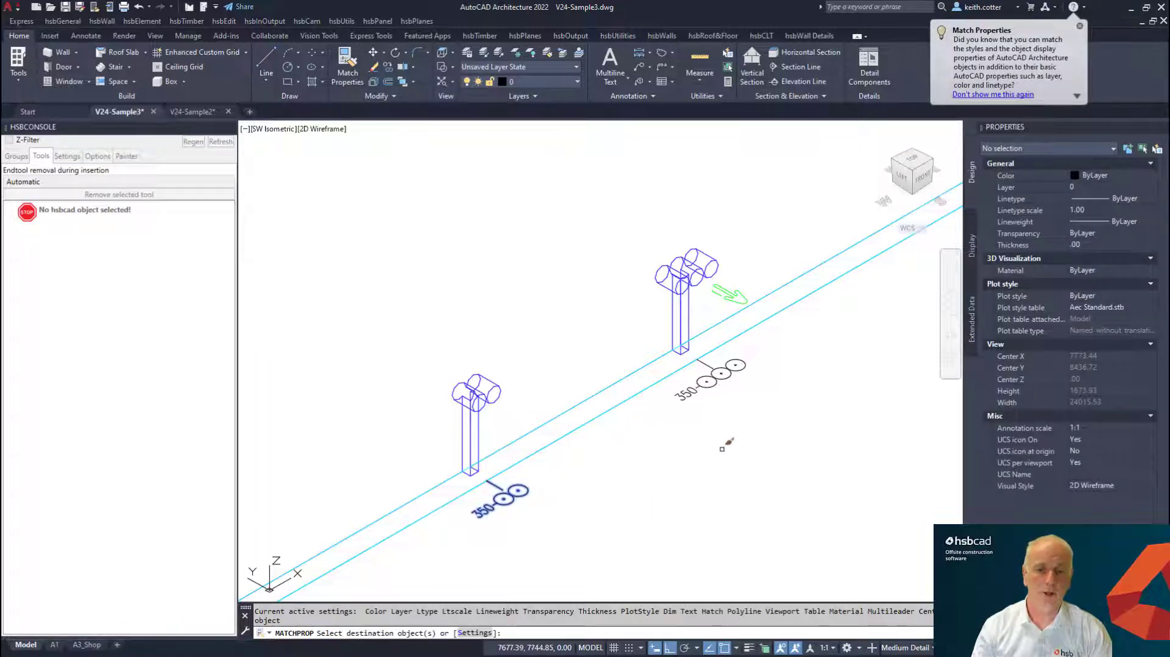
click(736, 366)
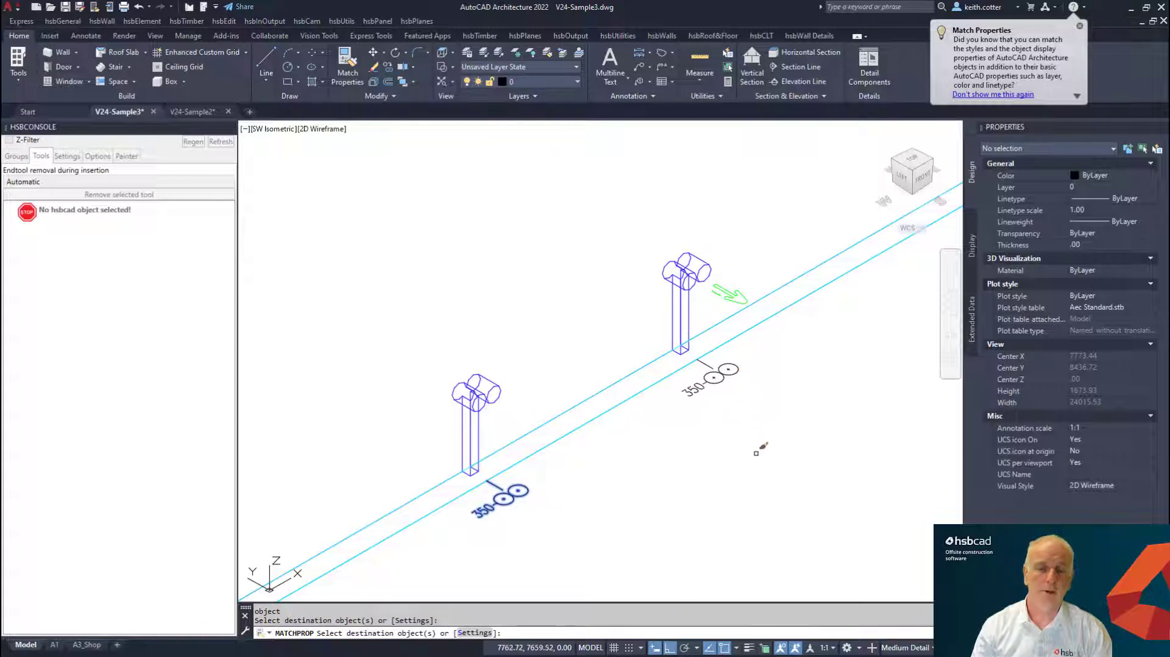
key(Escape)
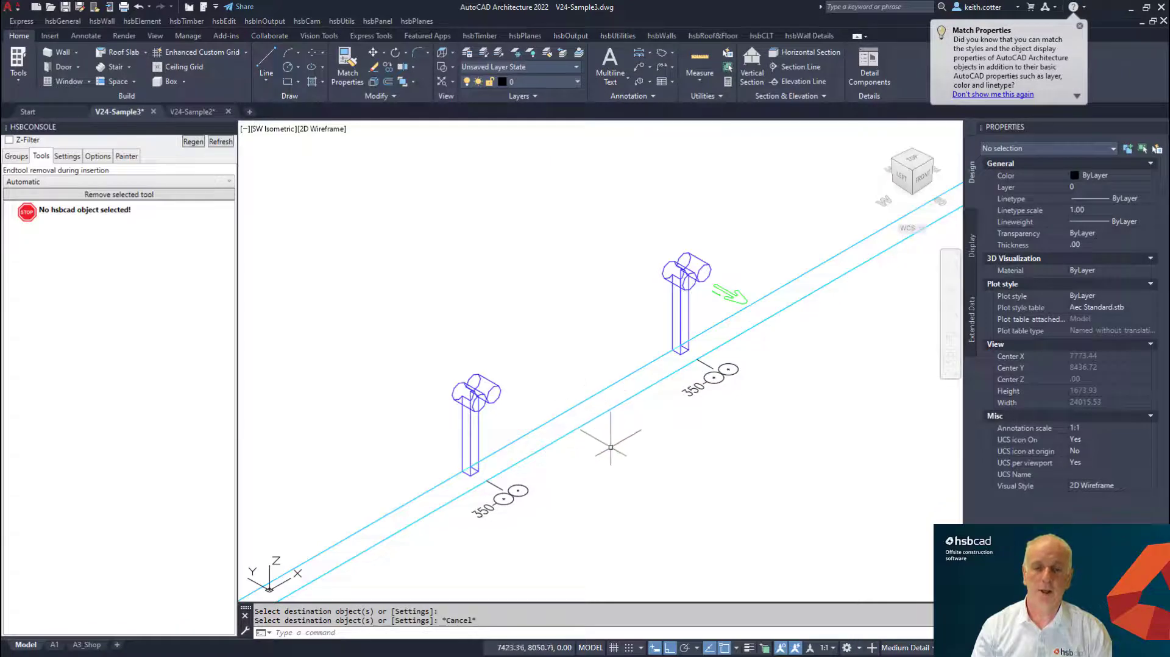
scroll(646, 441, down, 8)
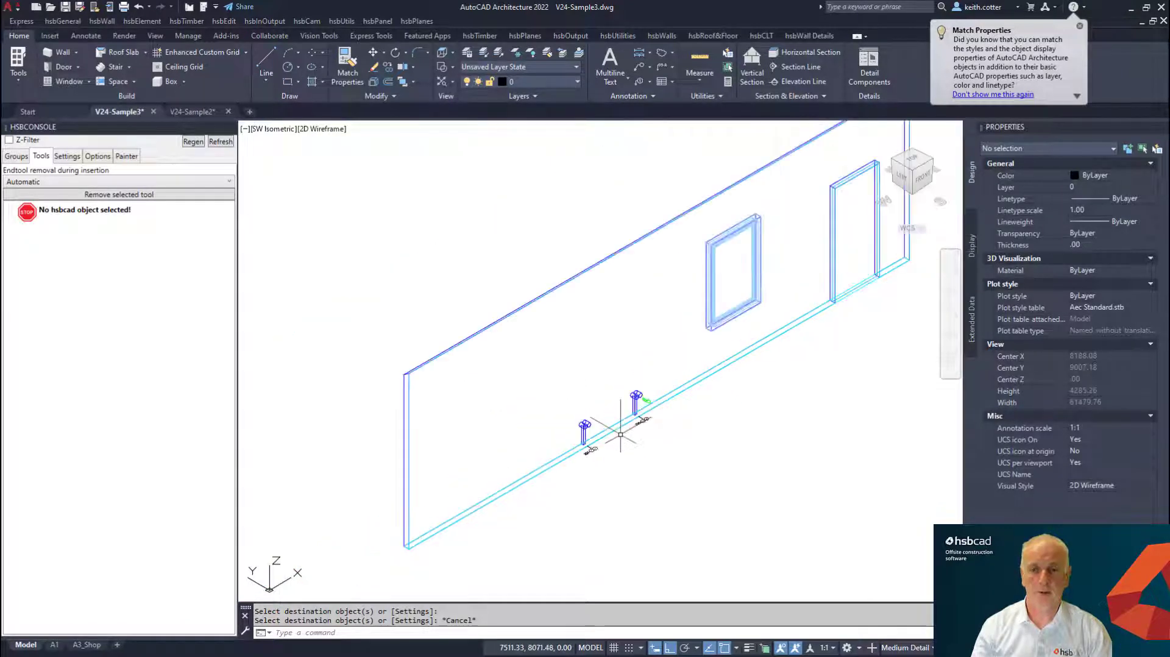
middle_drag(721, 420, 698, 453)
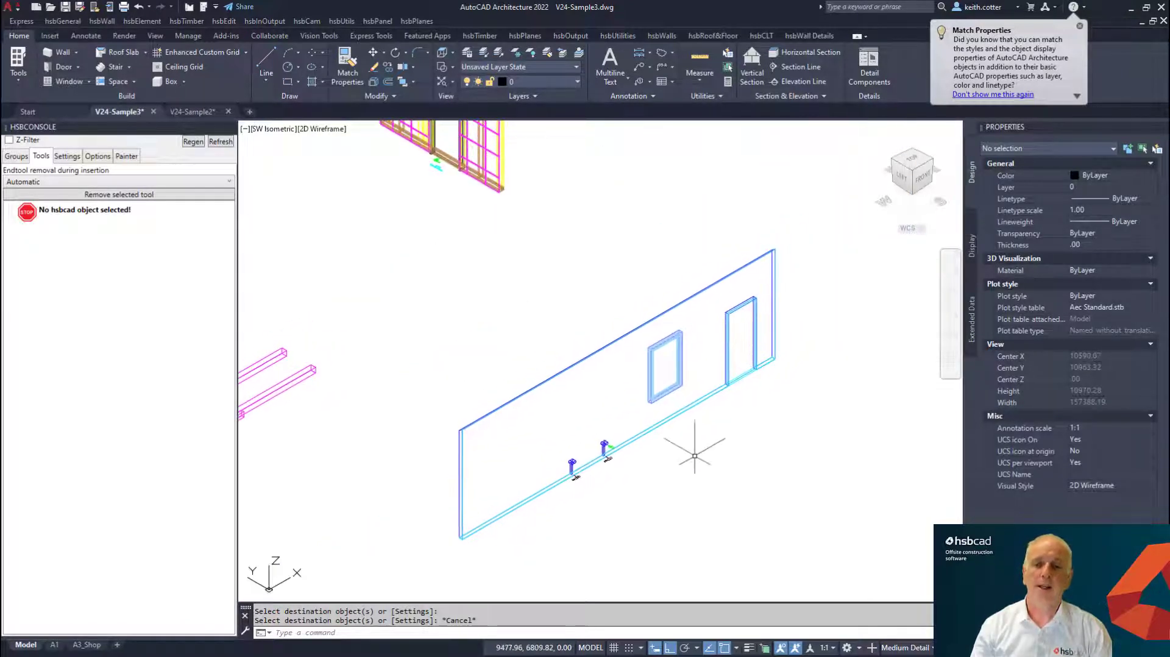
scroll(684, 457, up, 3)
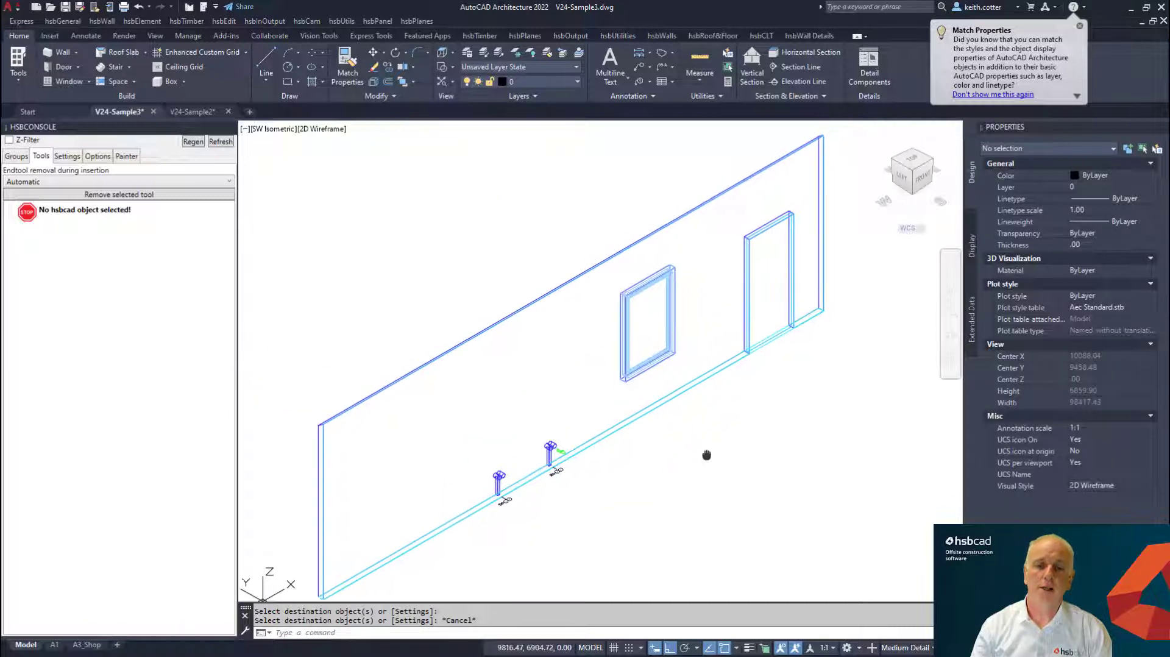
scroll(711, 443, down, 3)
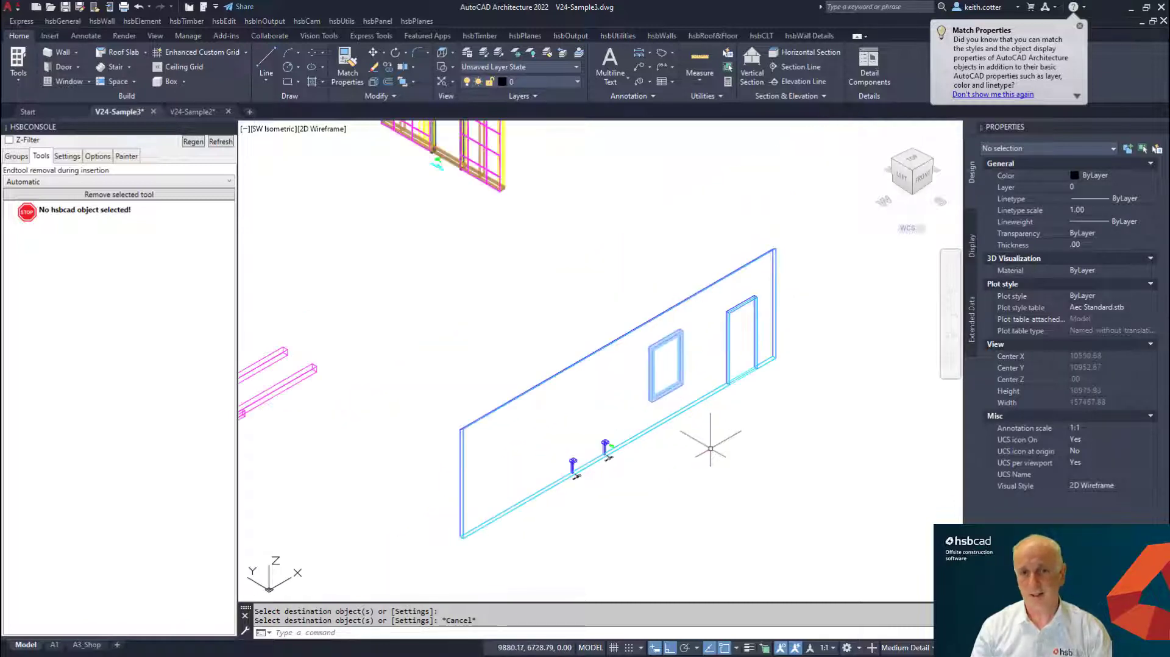
scroll(716, 438, up, 3)
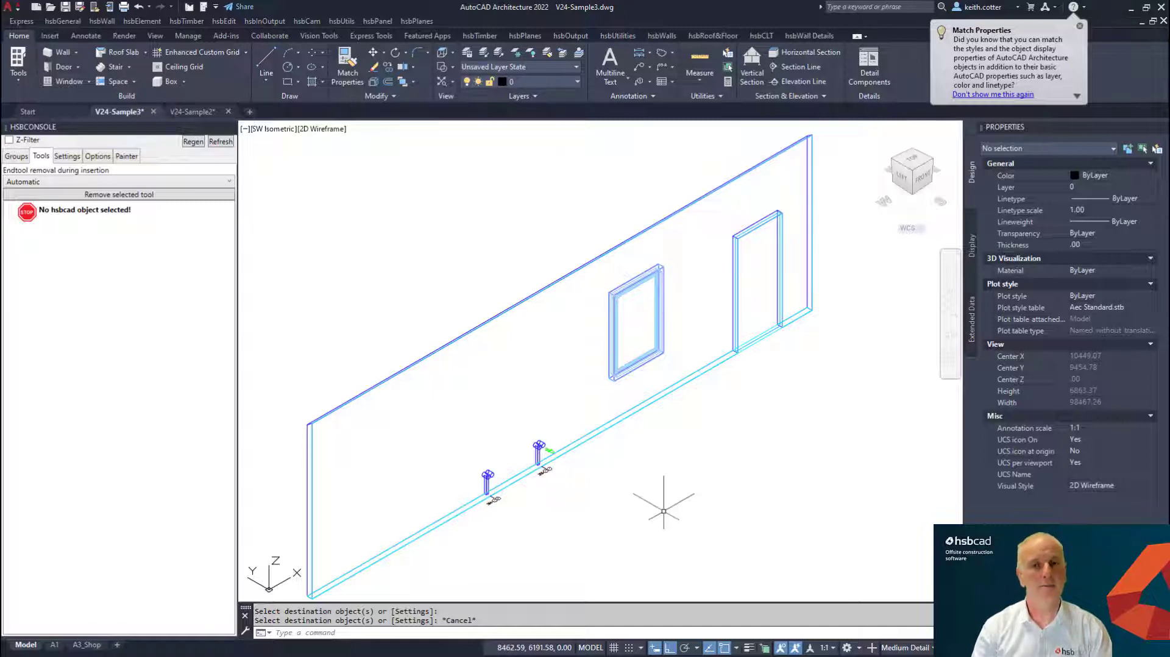
Create a CLT panel from the wall with the 100_3S-22 panel style, hiding the wall model and generating no wirechases.
click(1080, 27)
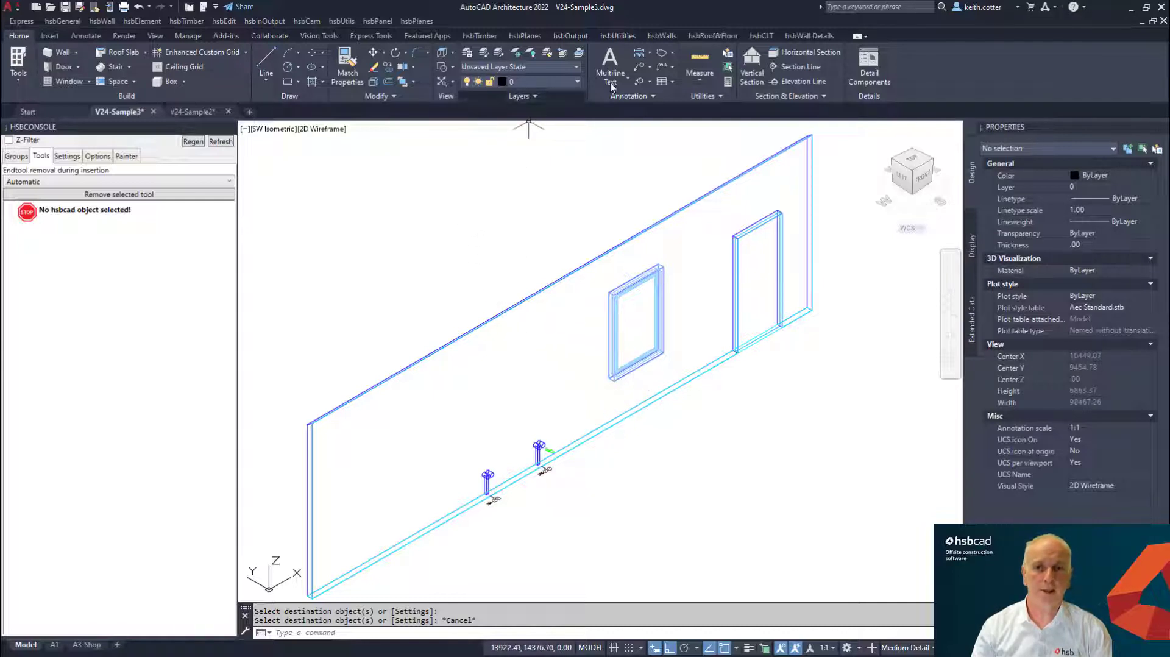
click(762, 37)
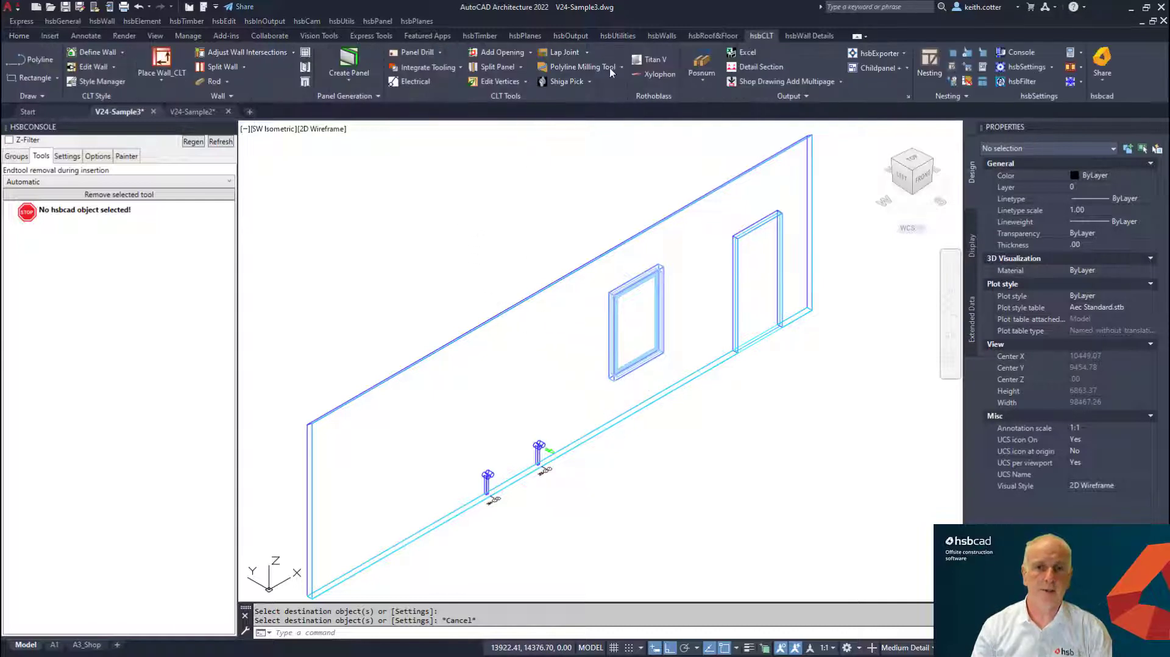
click(349, 64)
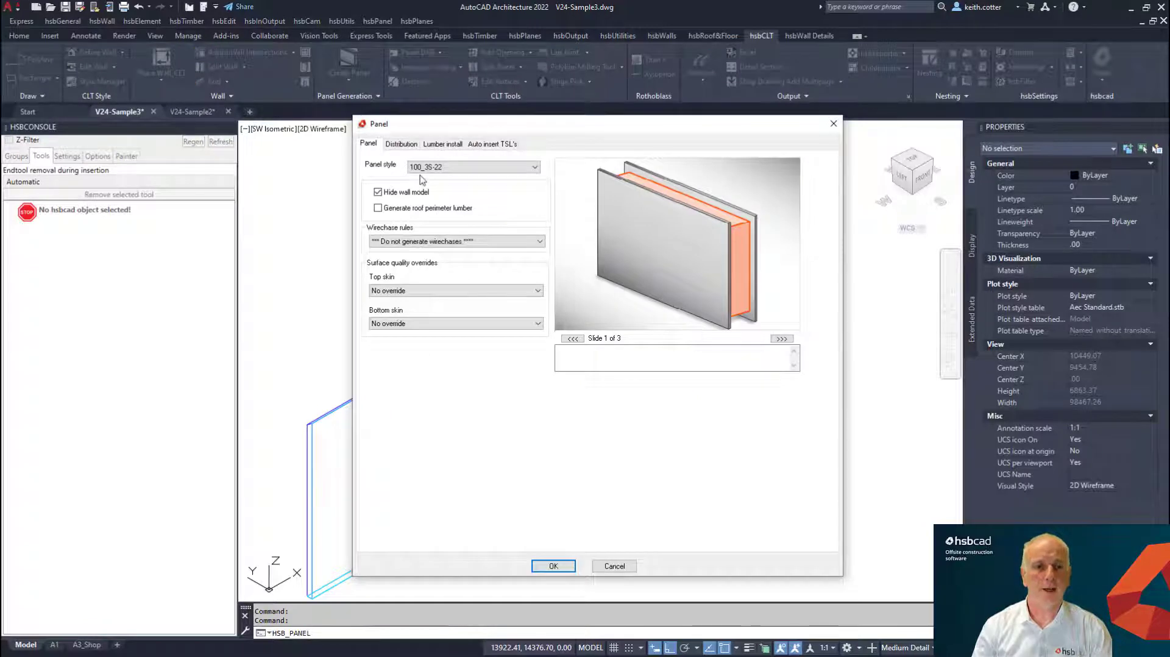
click(553, 566)
click(549, 450)
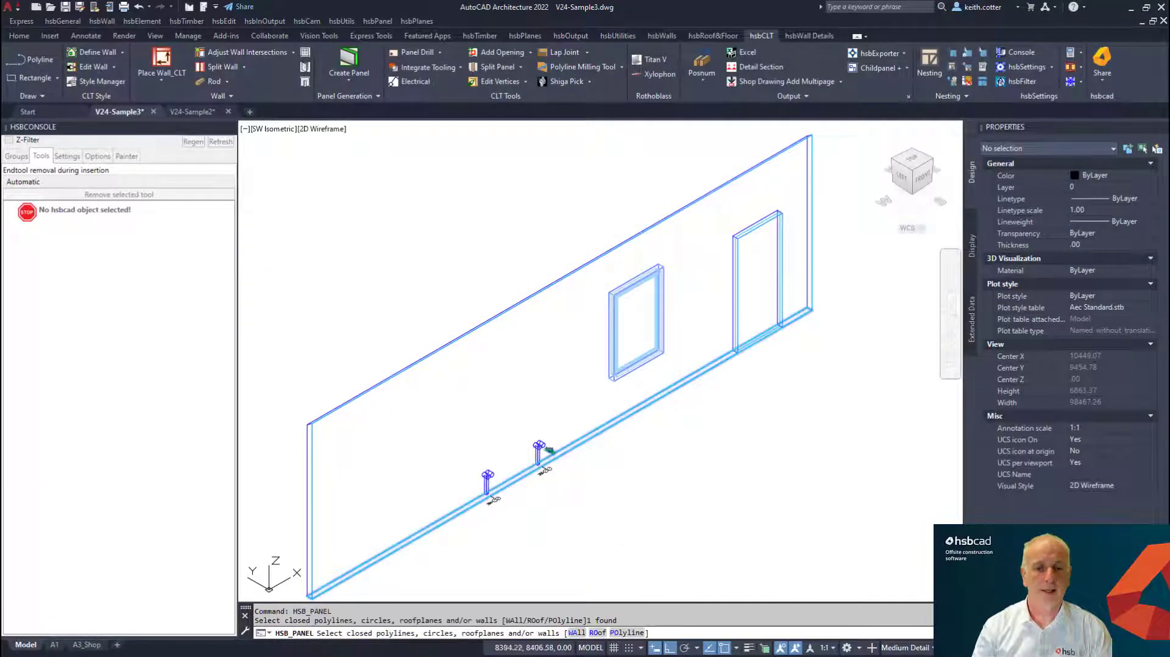
right_click(615, 491)
click(643, 500)
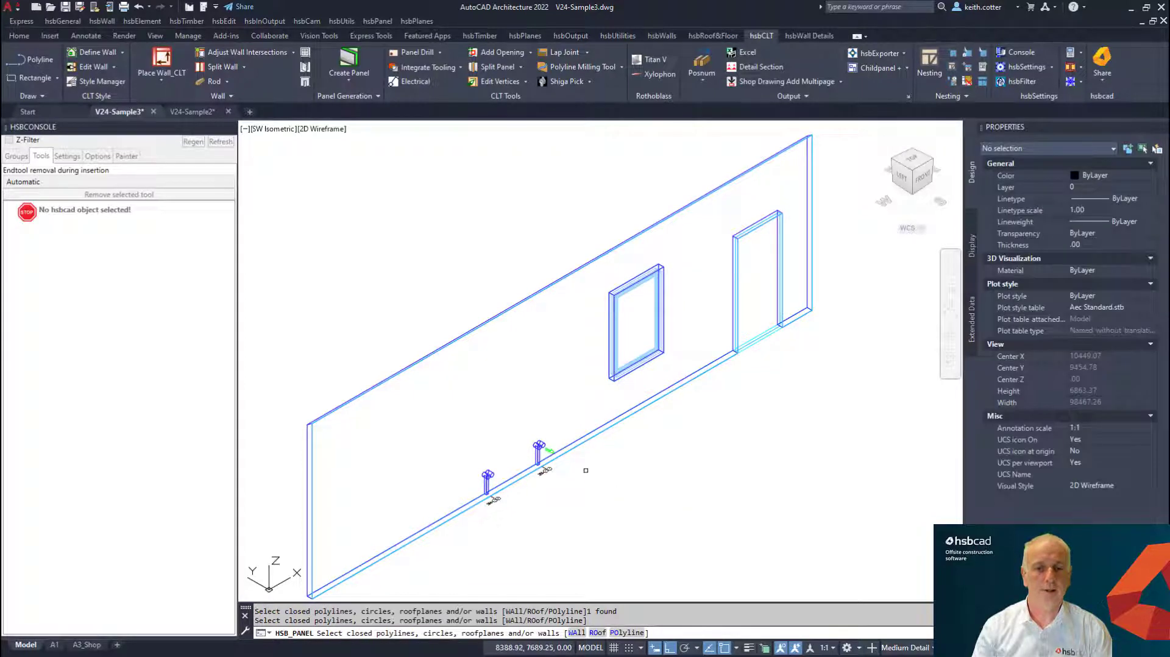
right_click(586, 471)
click(622, 490)
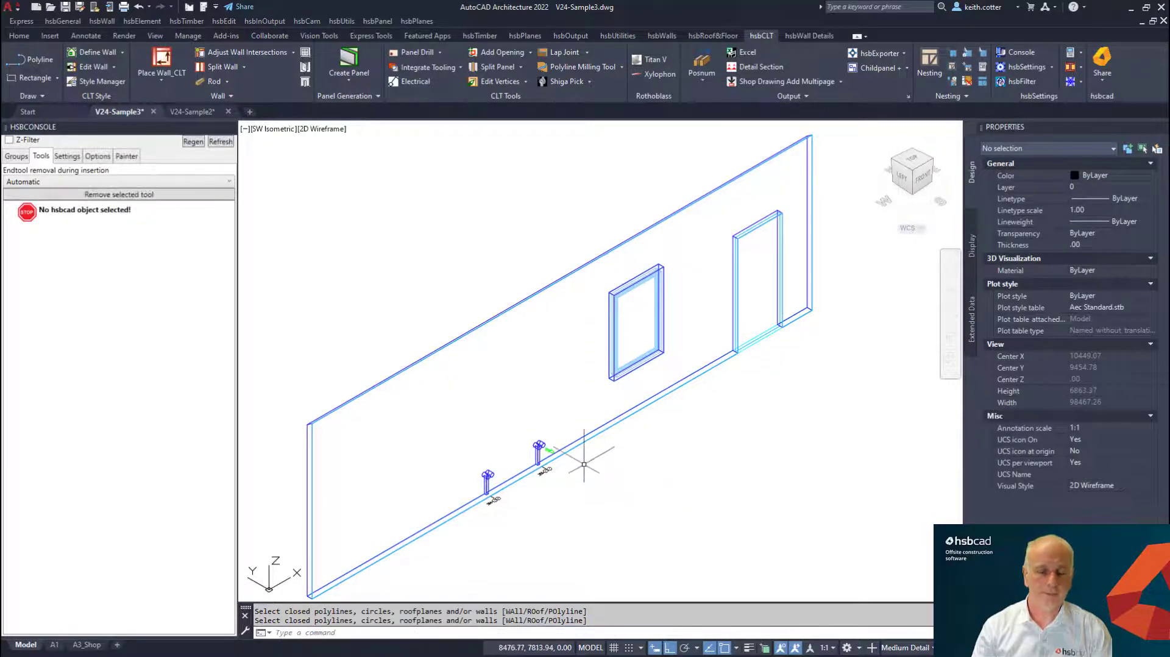
Insert a grain direction on the CLT wall panel with Transverse production type, maximum production width 2950 and Wall association.
click(350, 81)
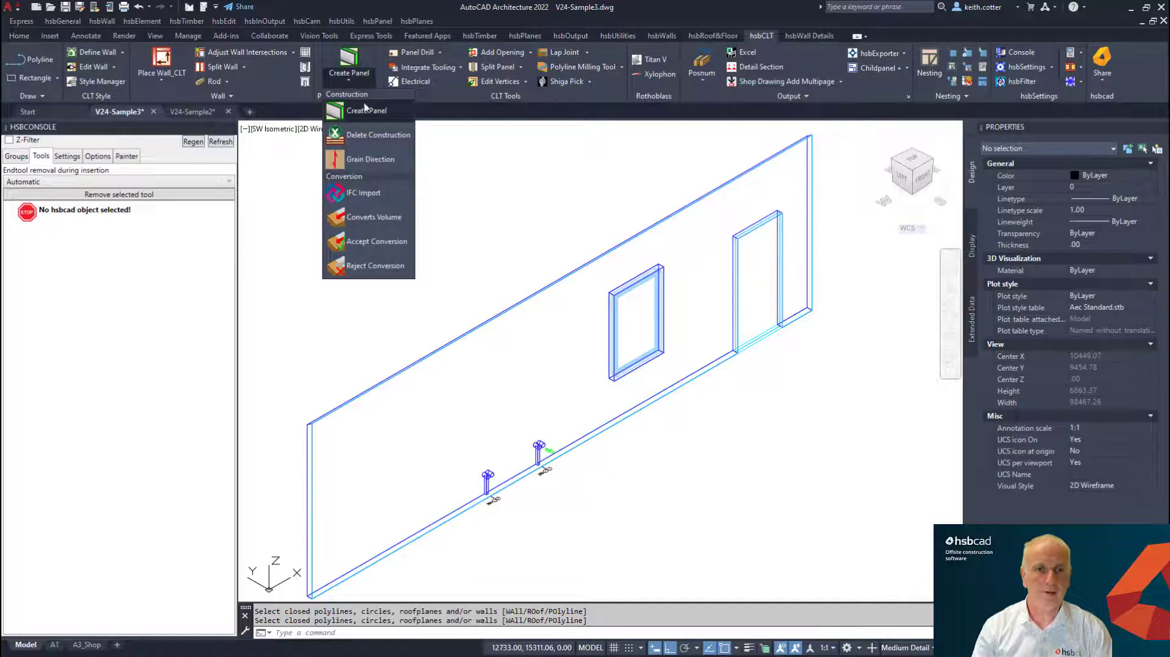
click(365, 159)
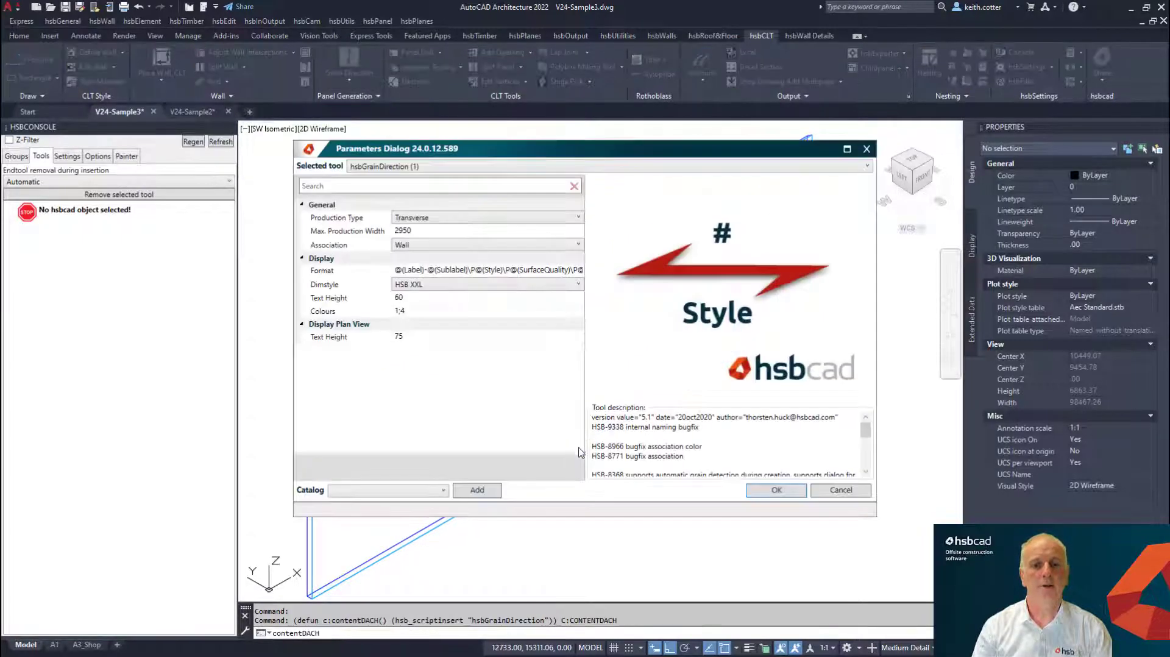
click(774, 491)
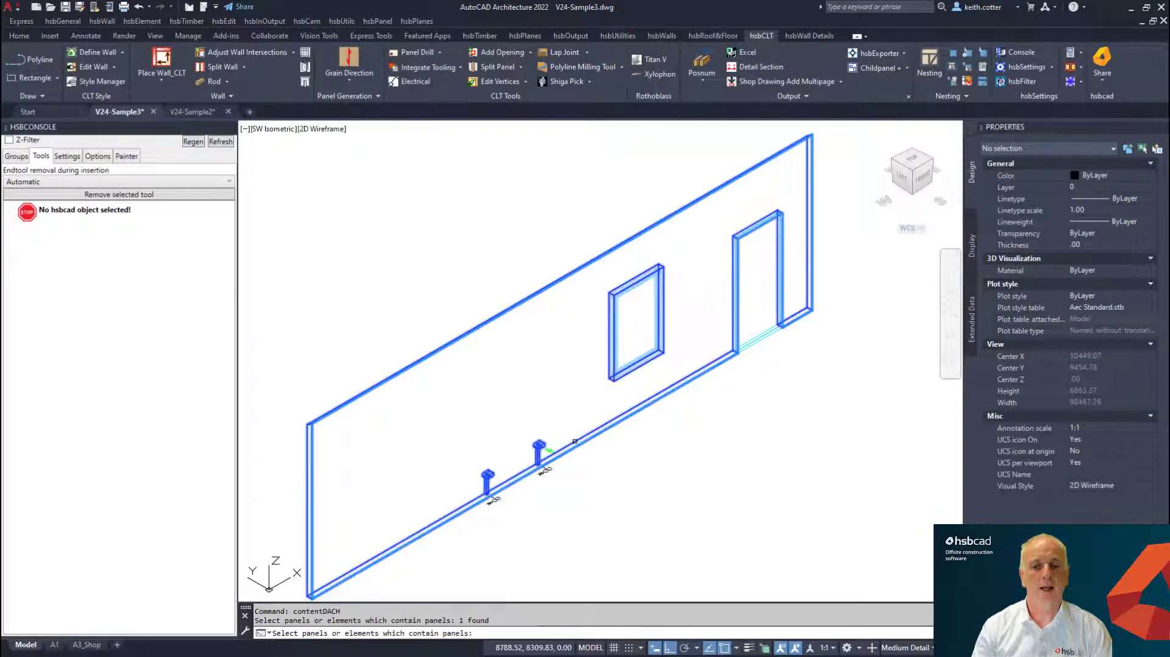
key(Return)
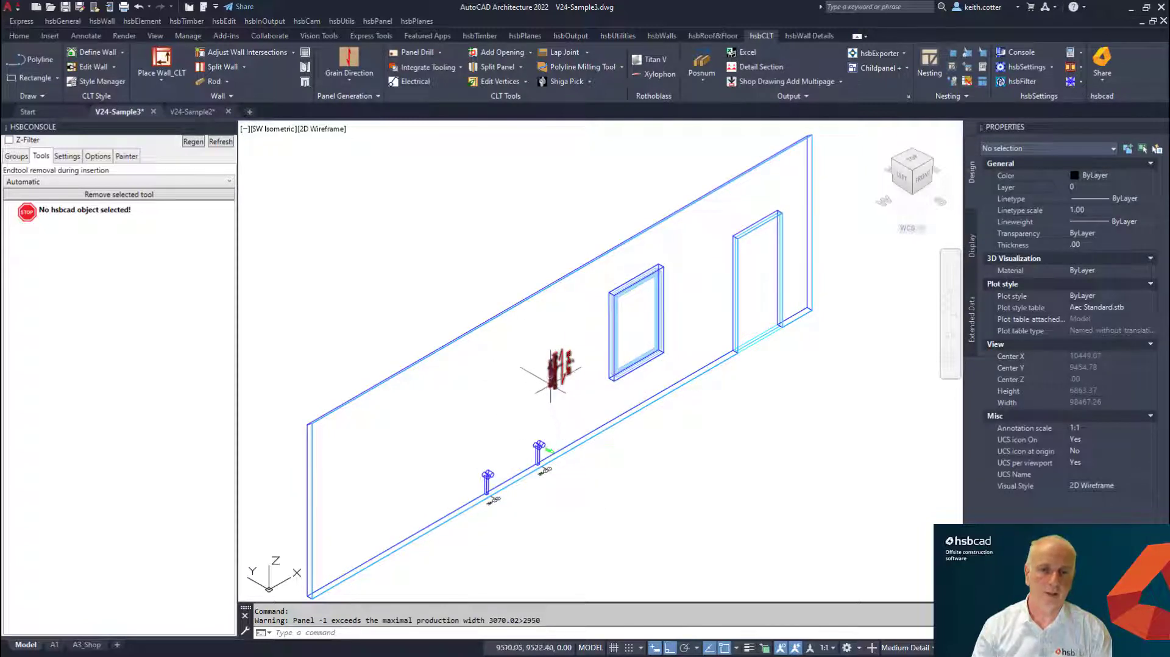
Delete the grain direction symbol from the CLT wall panel.
click(558, 375)
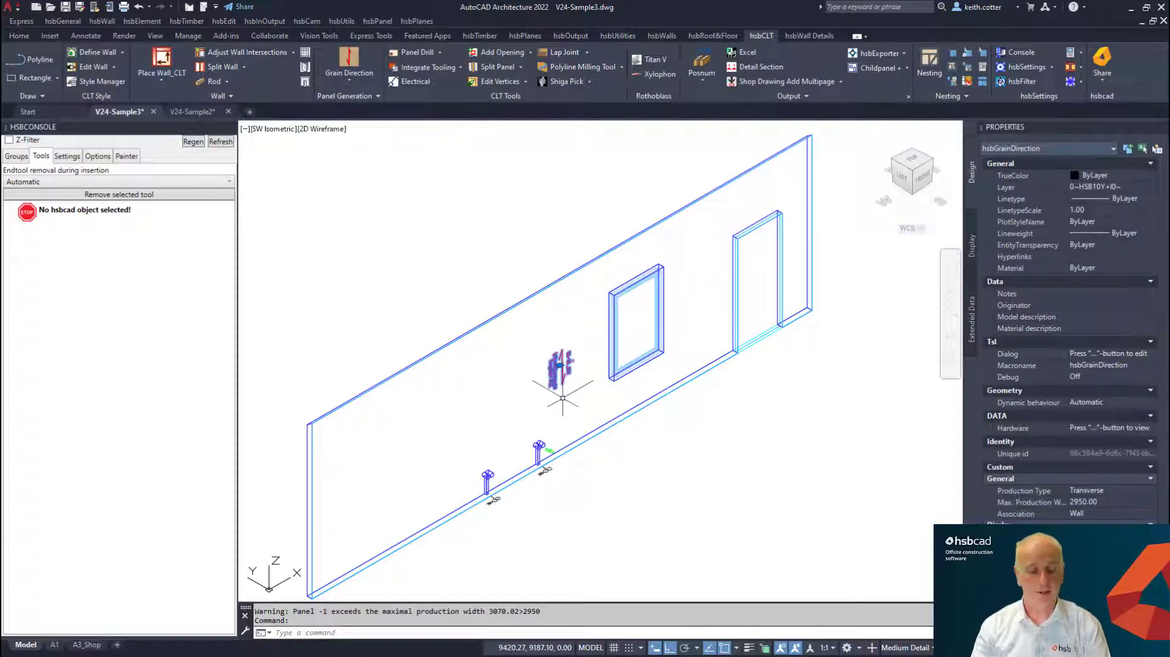
key(Delete)
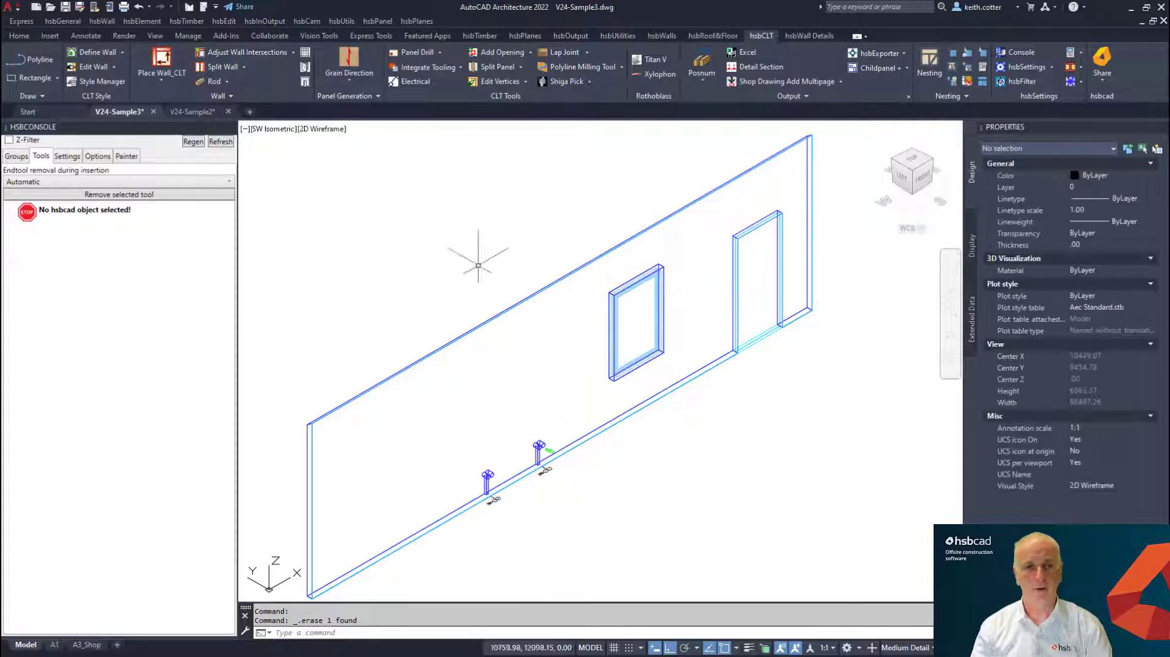
Open the 100_3S-22 hsbcad panel style of V24-Sample3.dwg in the Style Manager and show its TSLs to execute.
click(185, 35)
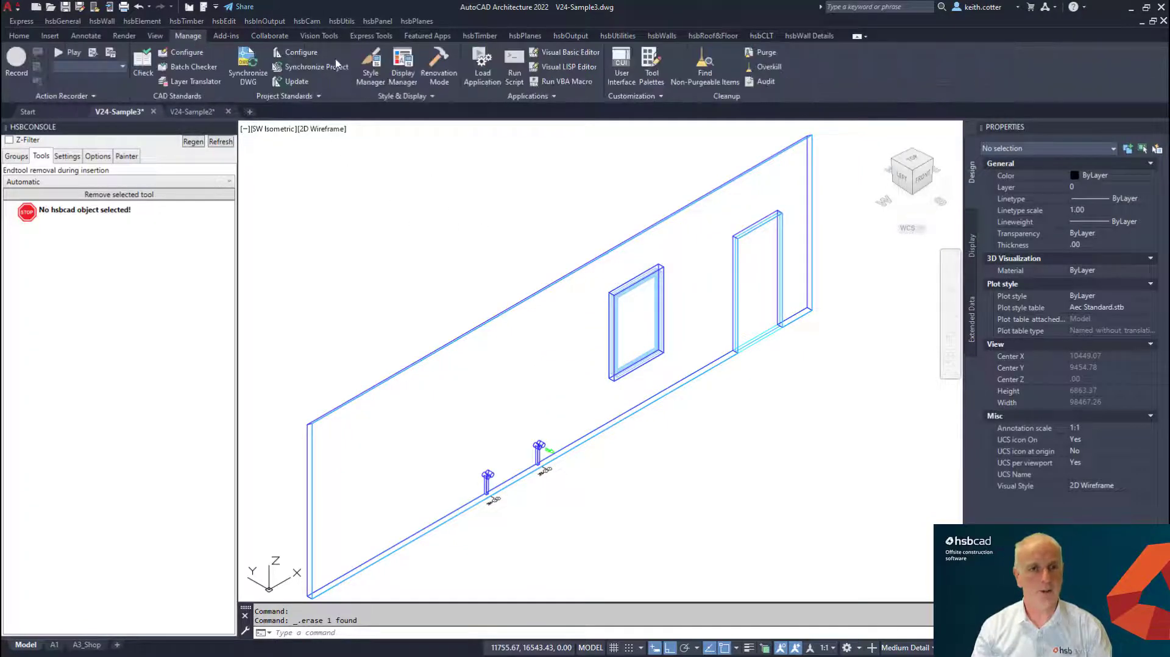
click(372, 64)
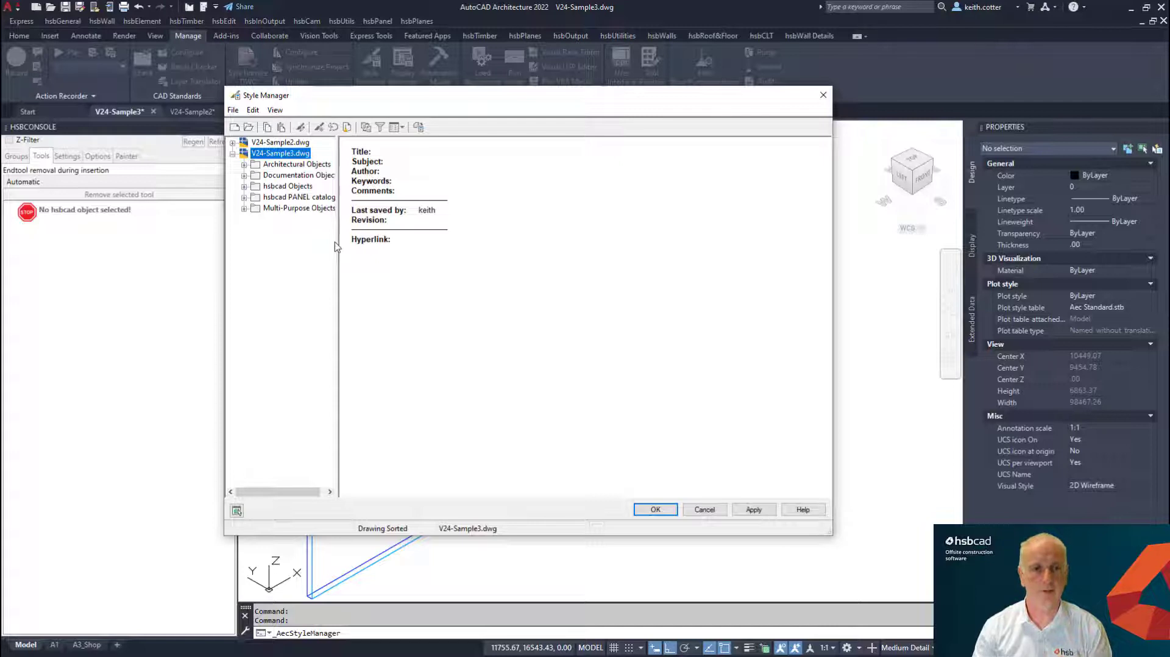
click(244, 186)
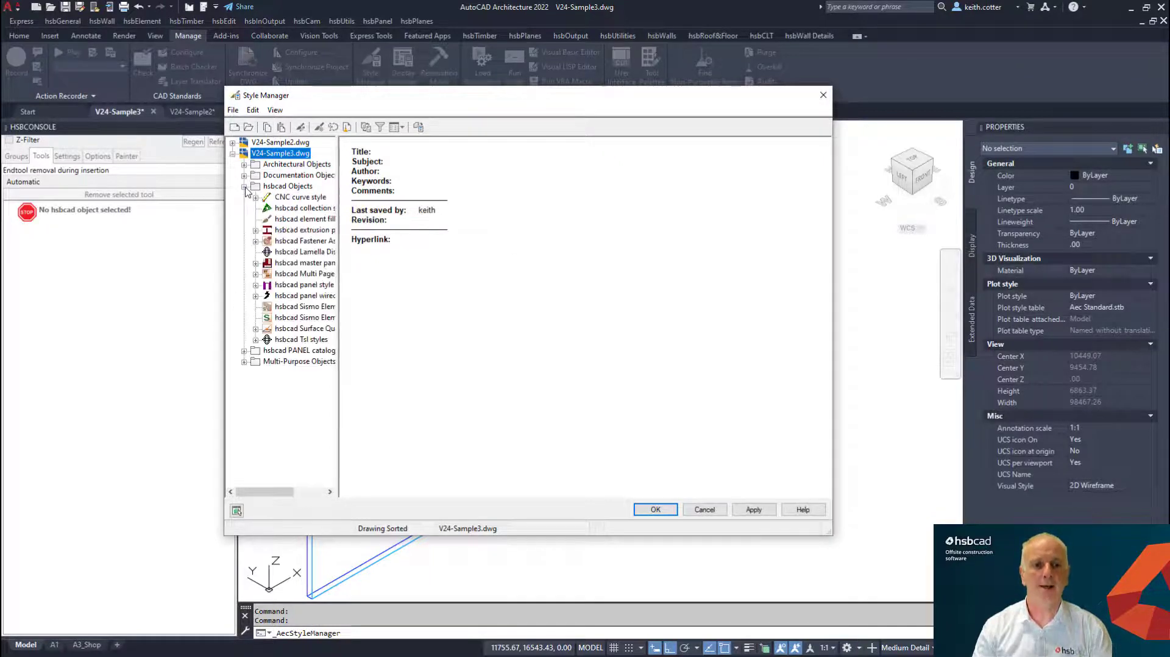
click(303, 287)
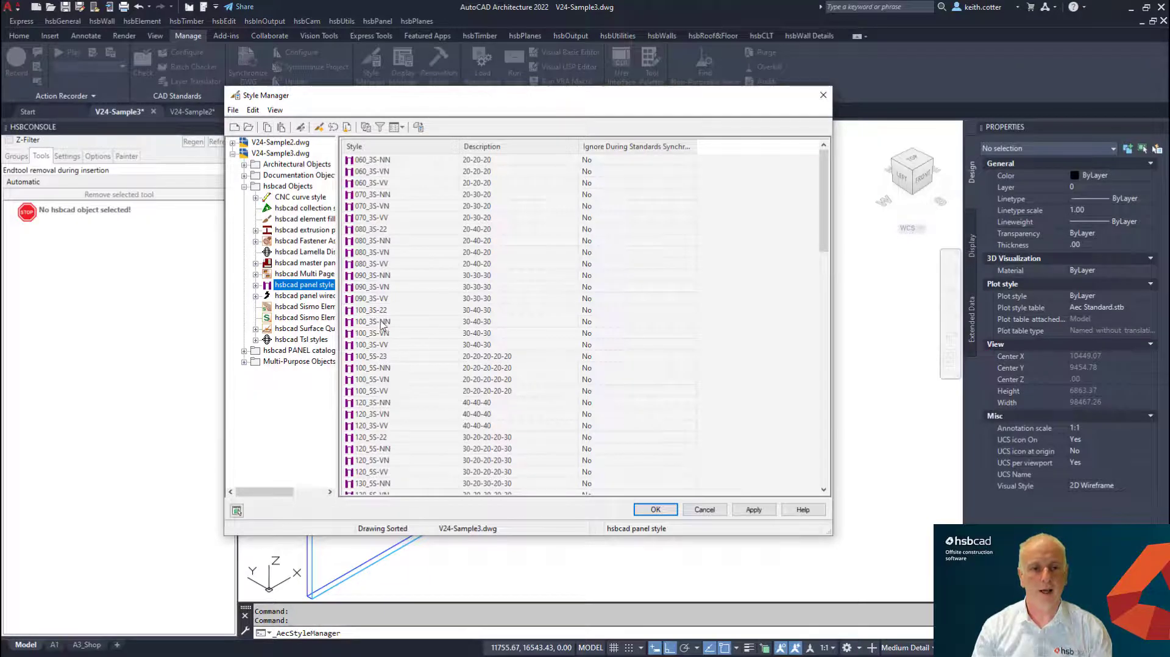
click(375, 312)
double_click(374, 315)
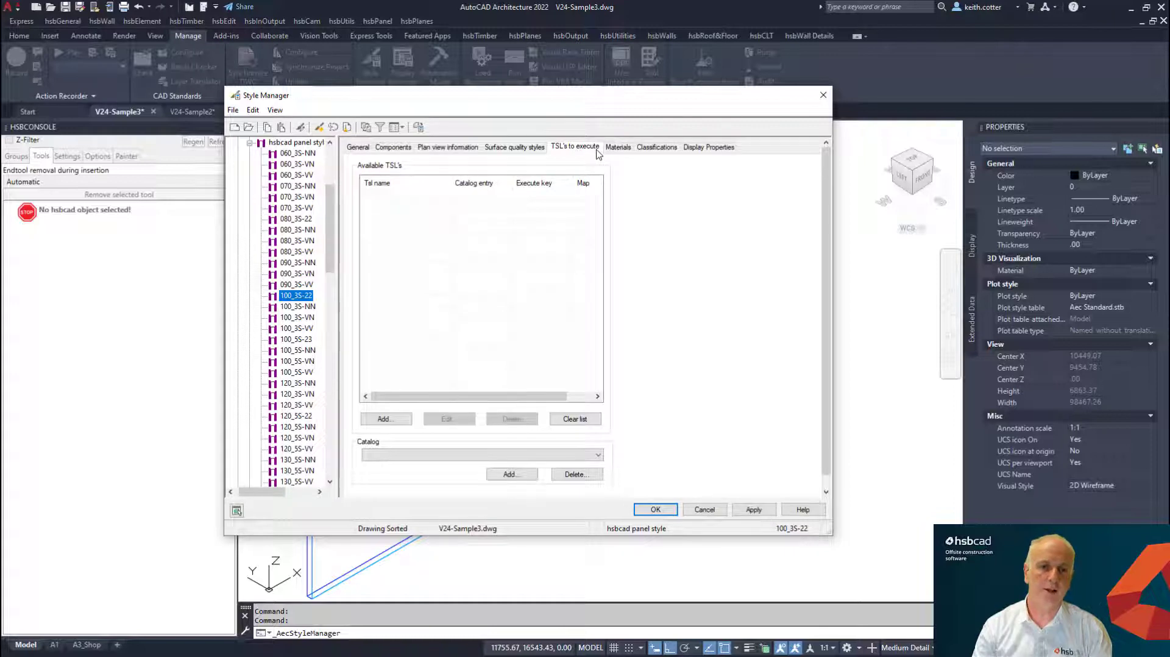
Add the hsbGrainDirection TSL with catalog entry CLT_Grain to the panel style's execution list and apply the style change.
click(386, 420)
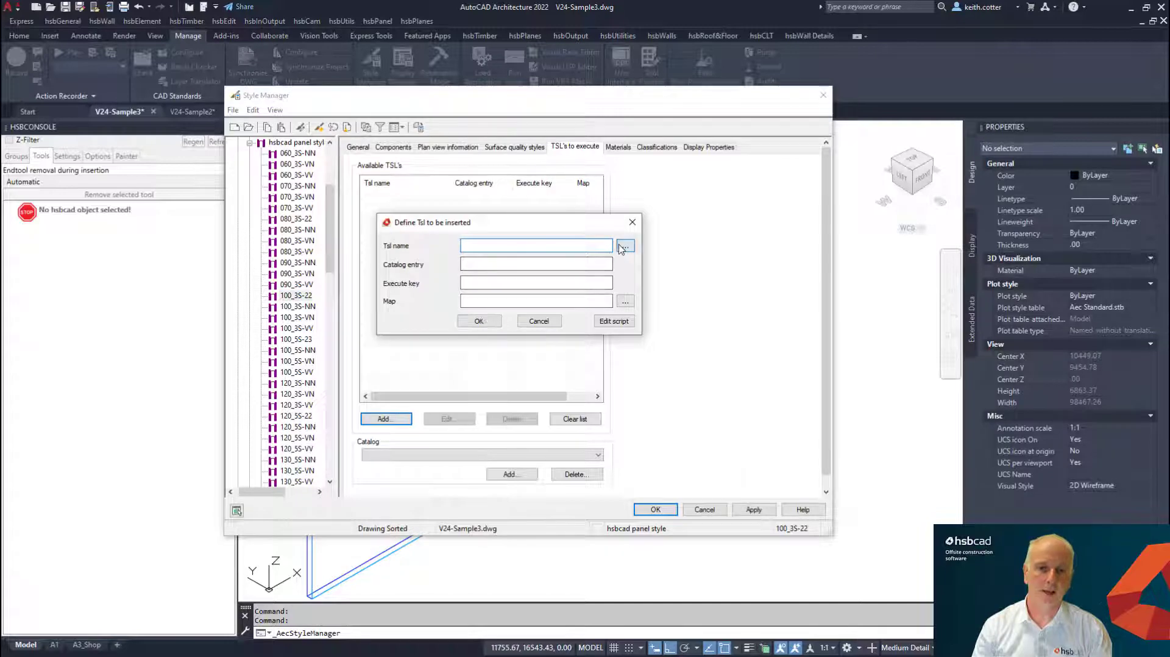
click(624, 246)
drag(465, 243, 463, 287)
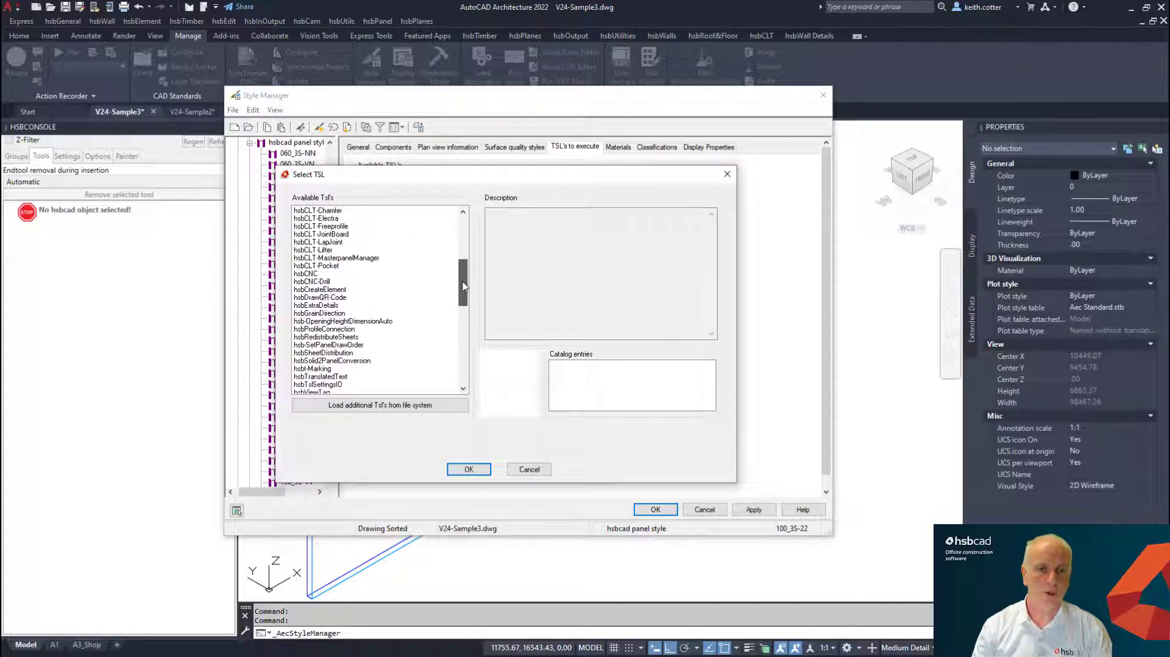
click(361, 312)
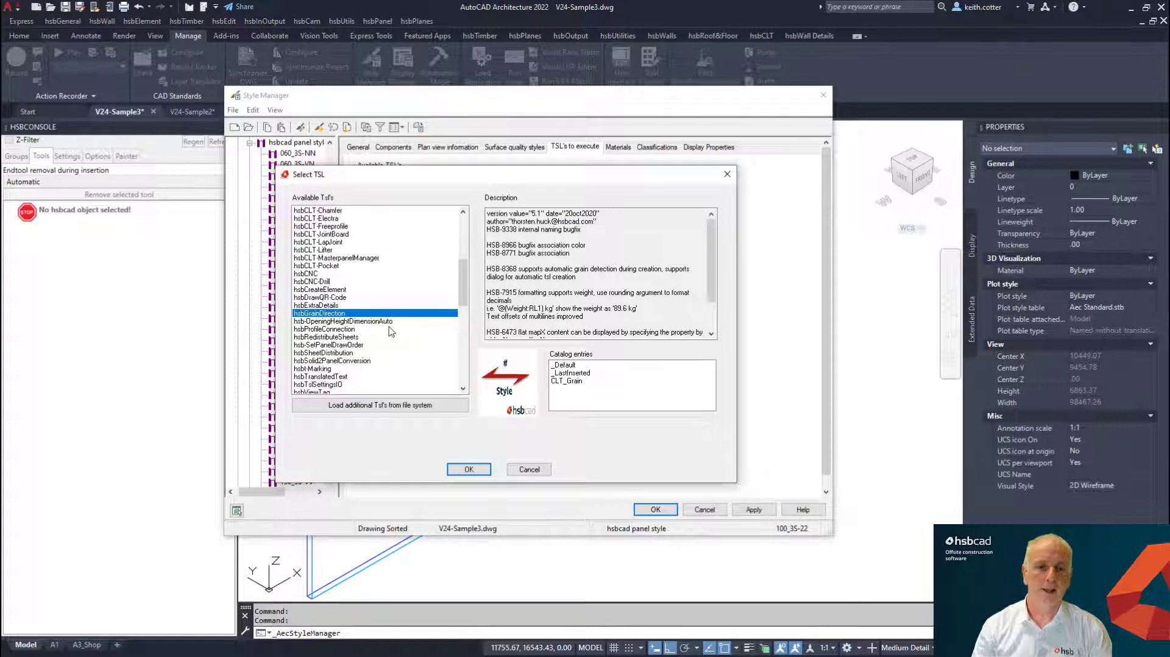
click(571, 382)
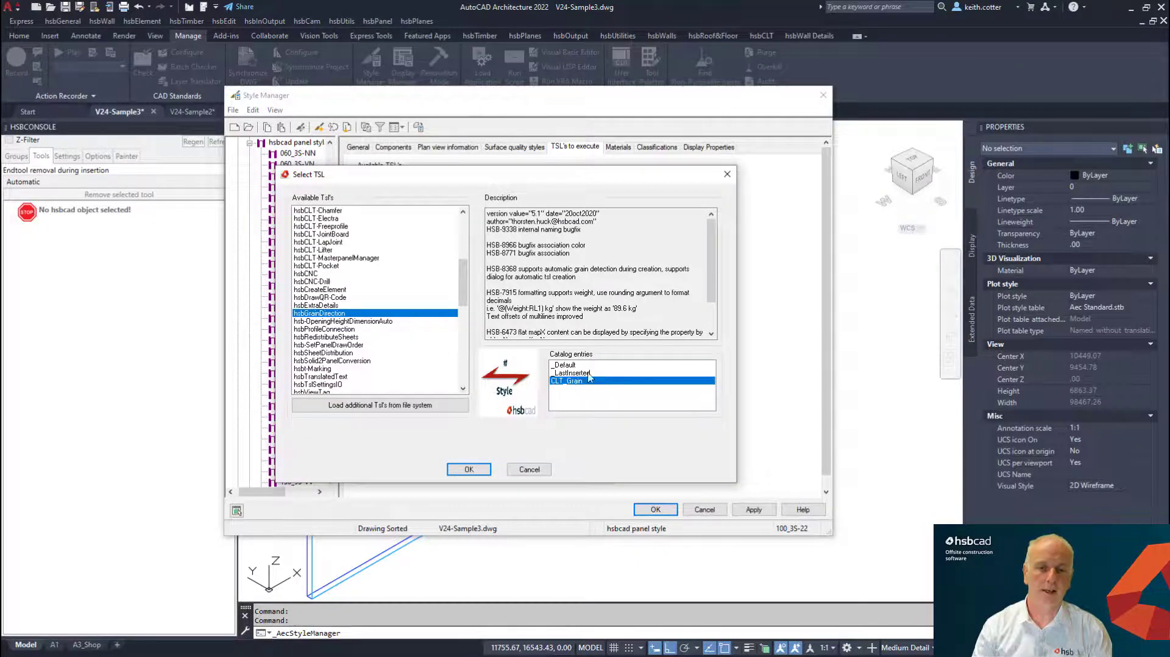
click(468, 469)
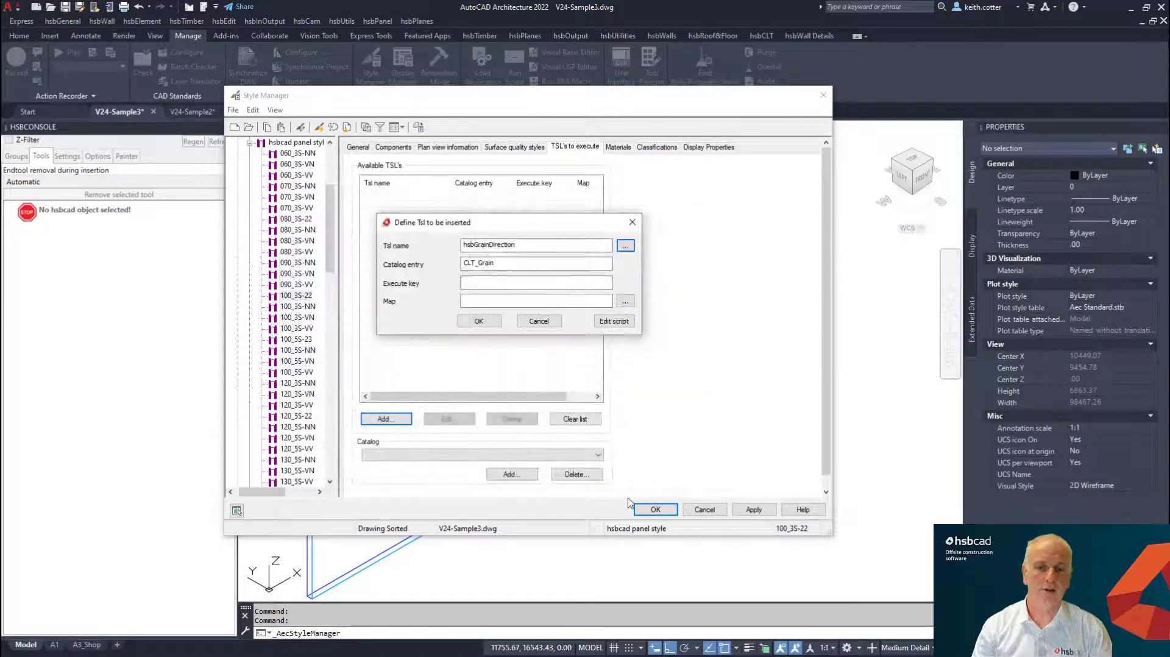
click(479, 321)
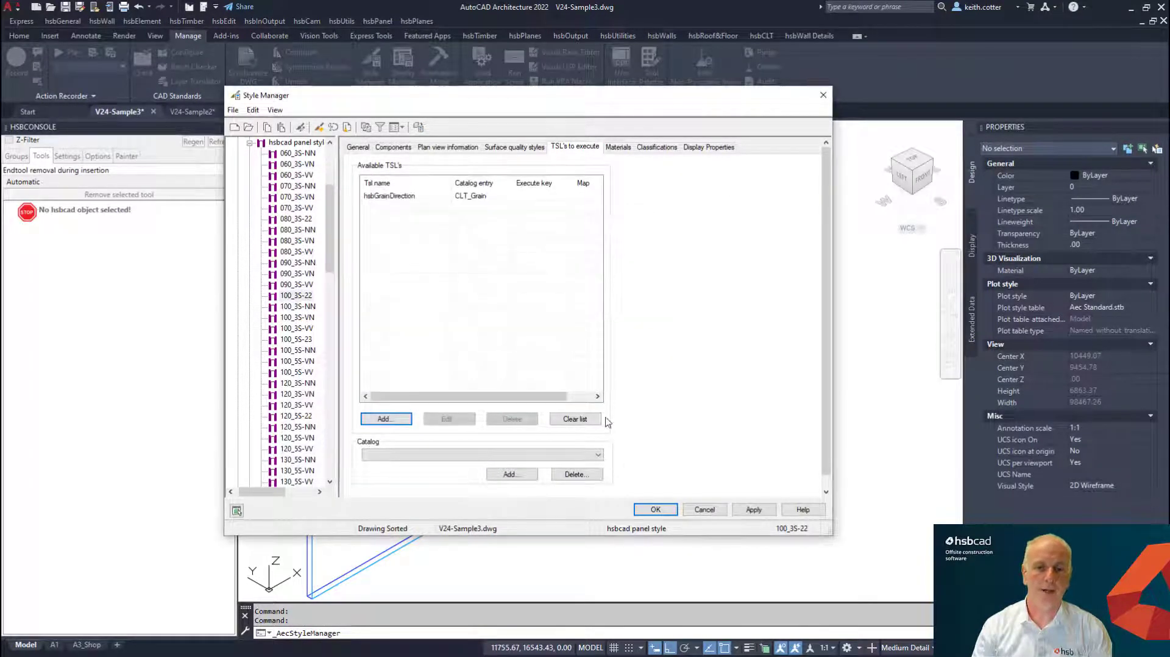
click(655, 509)
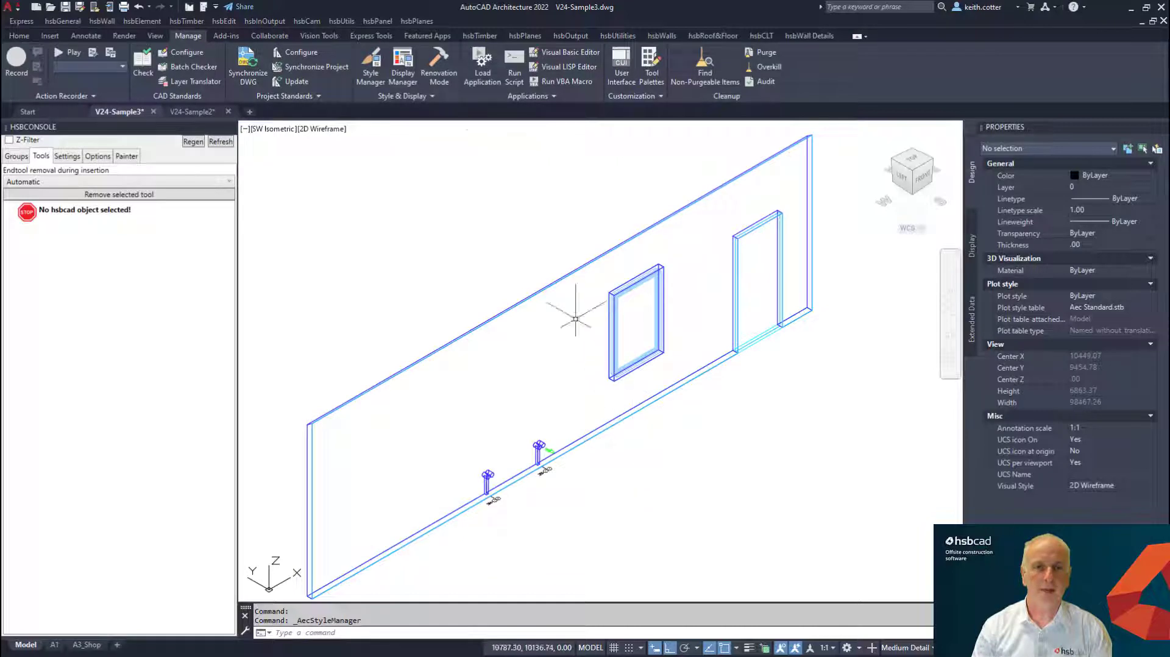
Create a CLT panel from the wall again with the Create Panel command.
click(768, 37)
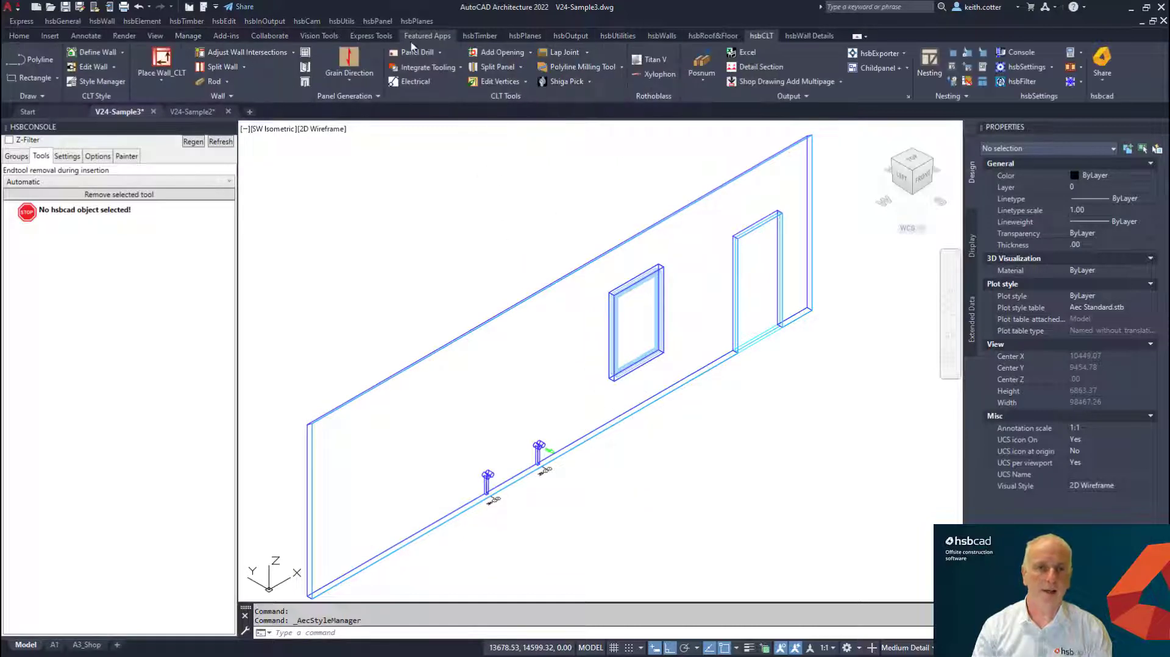
click(354, 81)
click(364, 113)
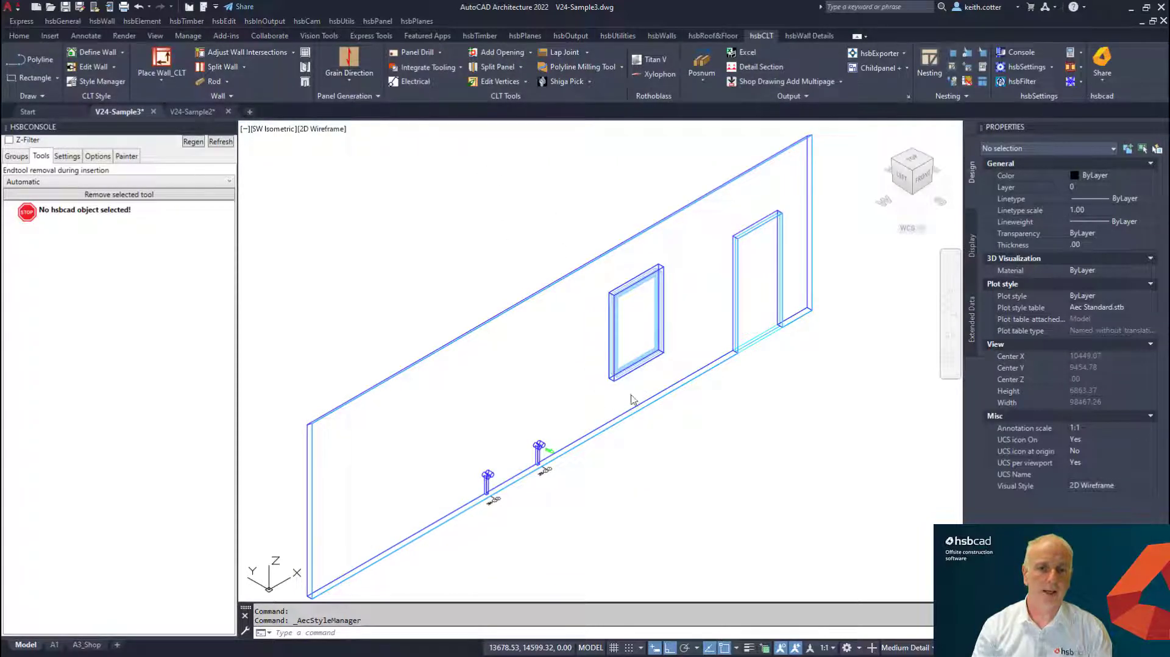
click(552, 568)
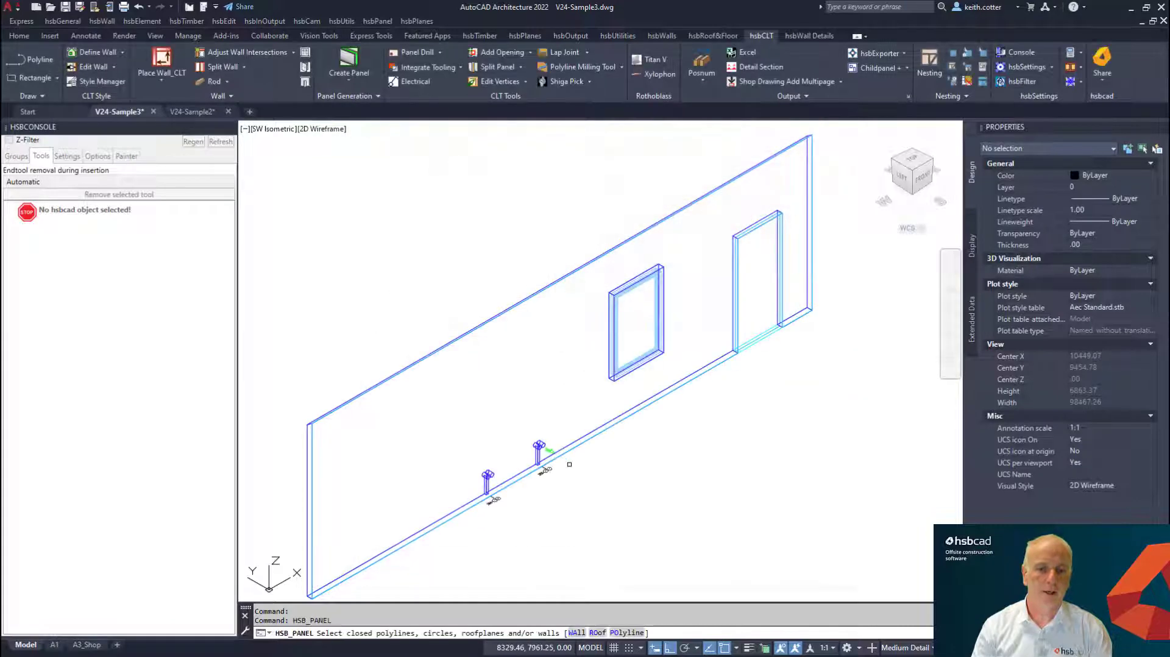
click(569, 466)
click(562, 443)
right_click(604, 478)
click(625, 488)
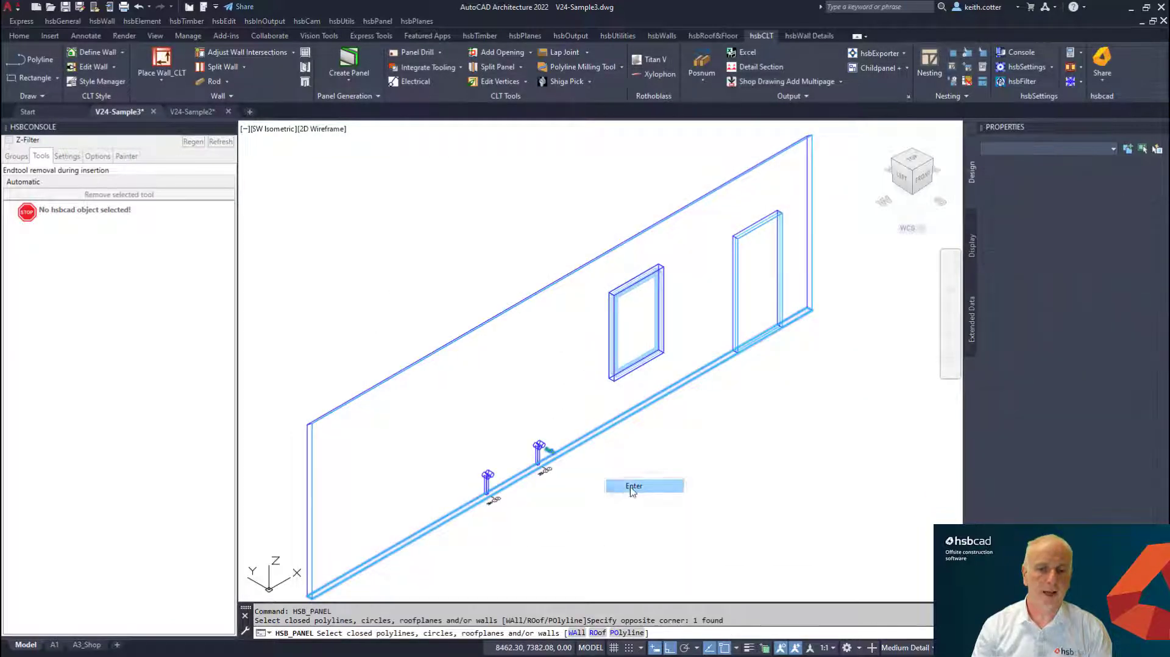
right_click(617, 474)
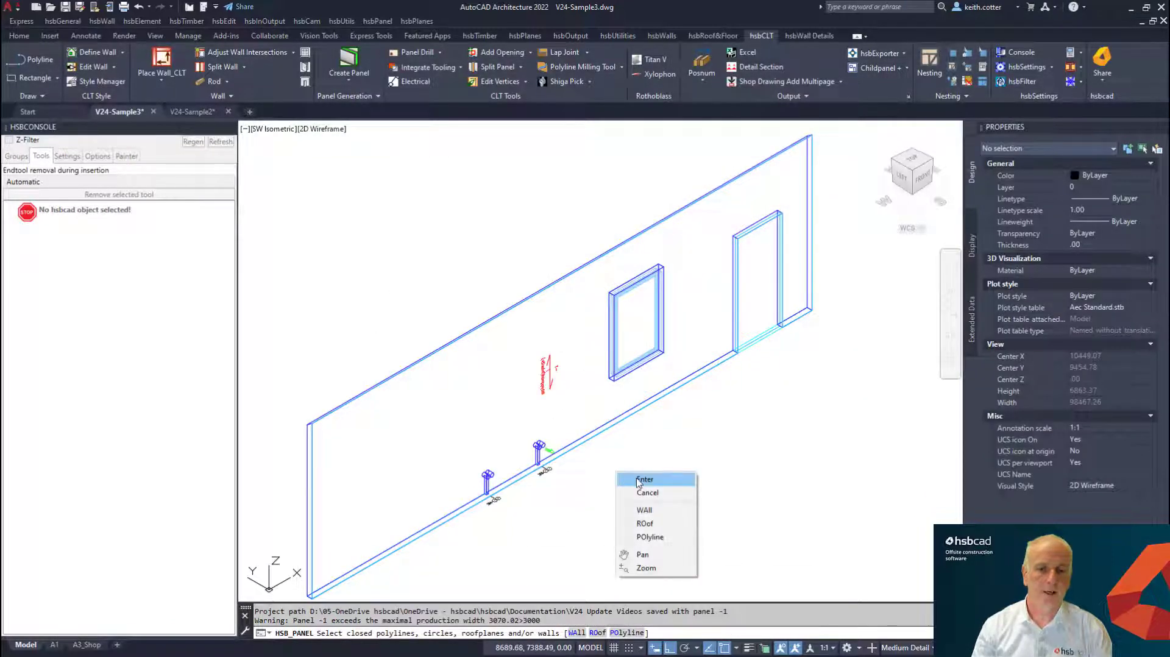
click(643, 479)
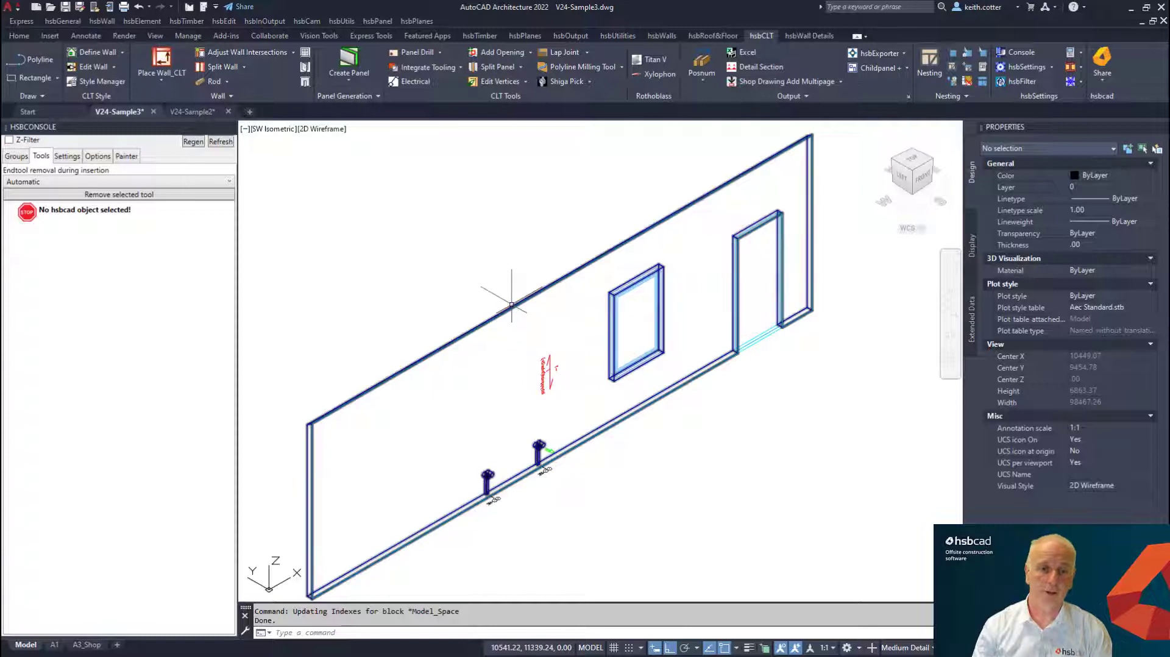
Examine the TSLs to execute in the Standard panel wall definition, leaving without assigning it to a wall.
click(122, 53)
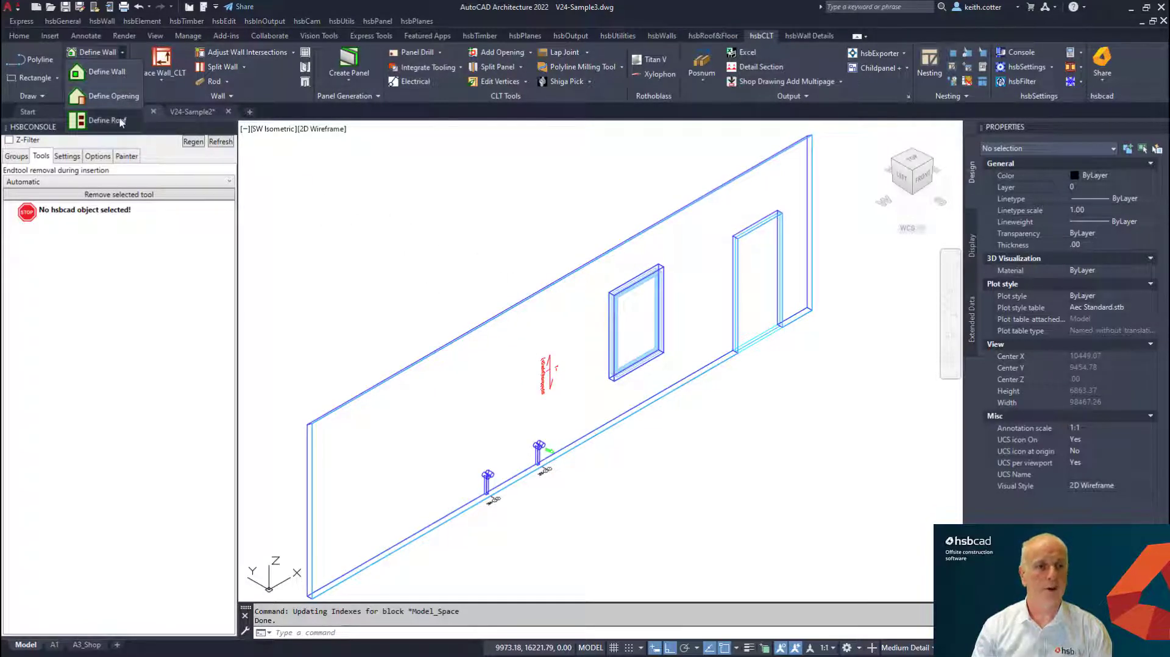
click(117, 75)
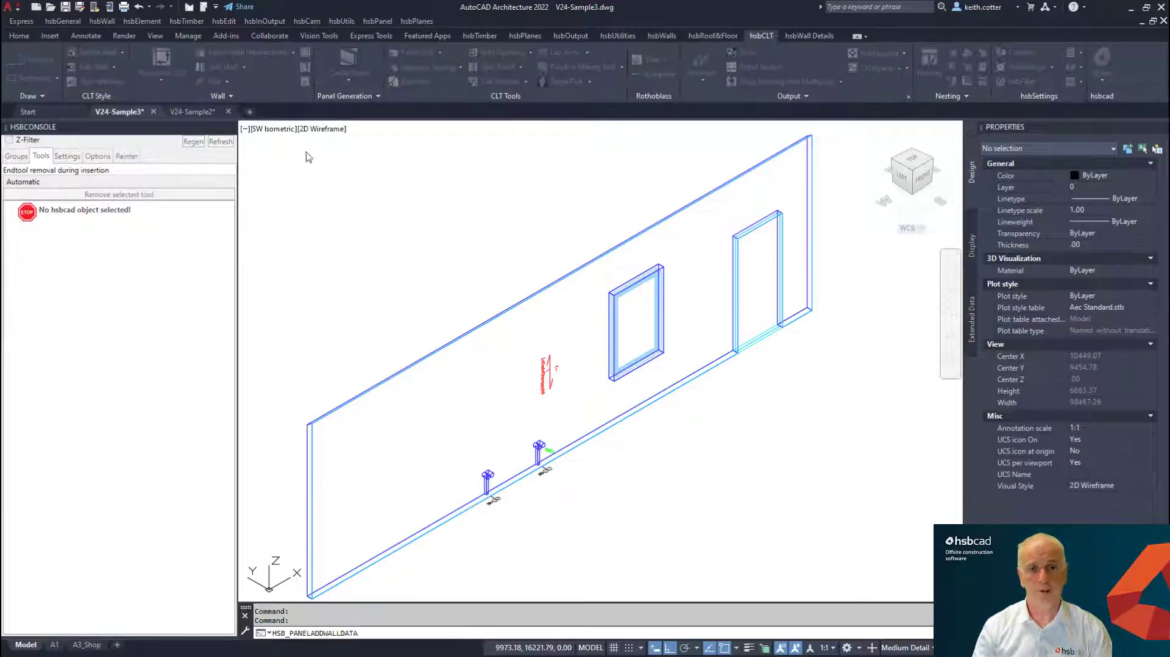
drag(651, 212, 657, 212)
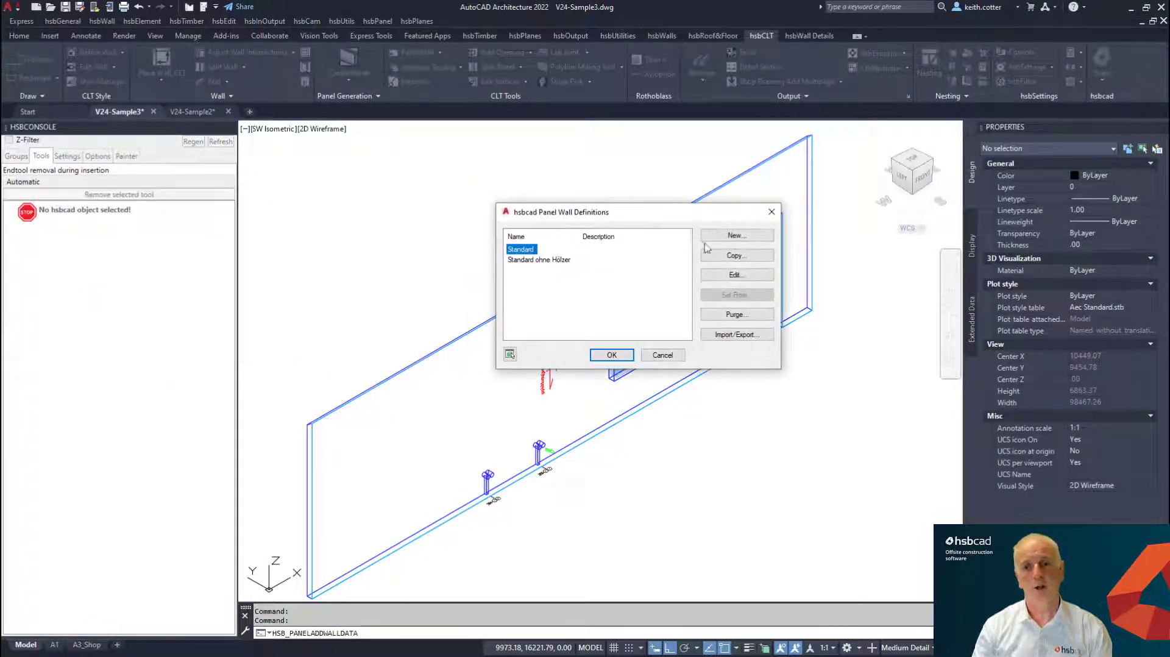
click(734, 276)
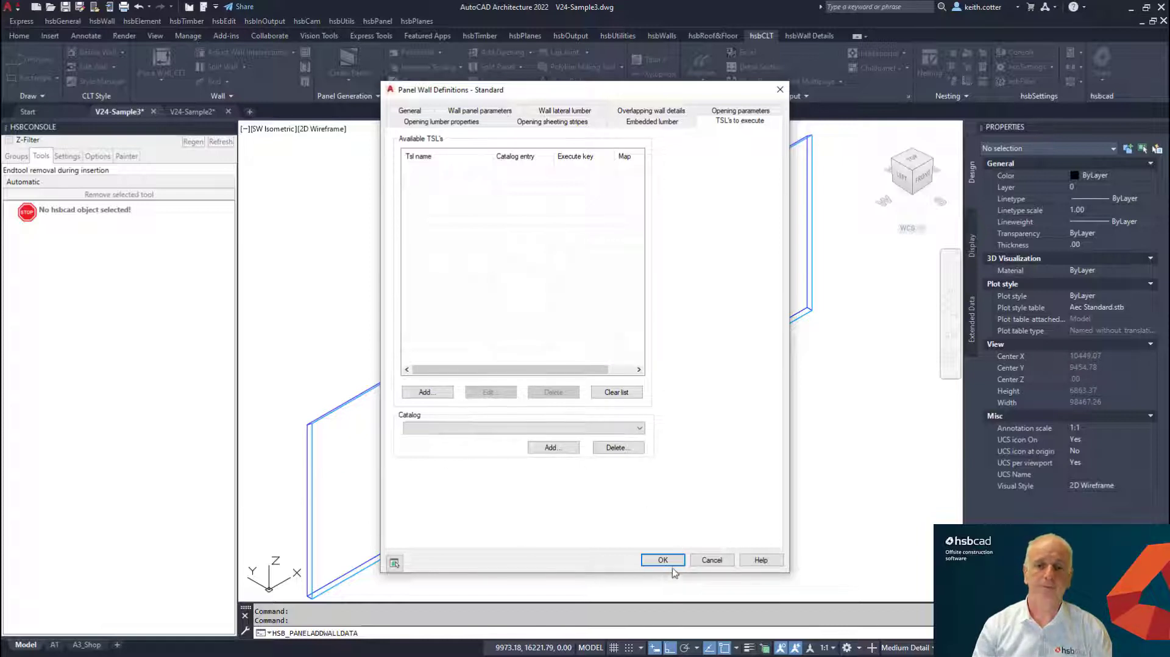
click(711, 560)
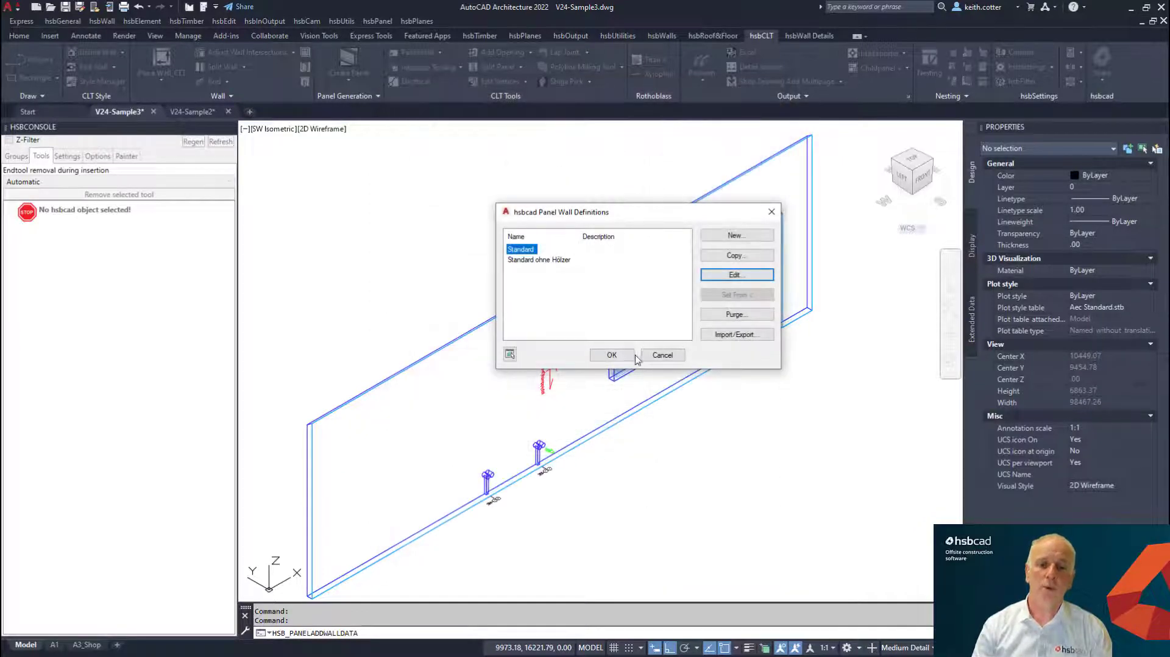
click(611, 355)
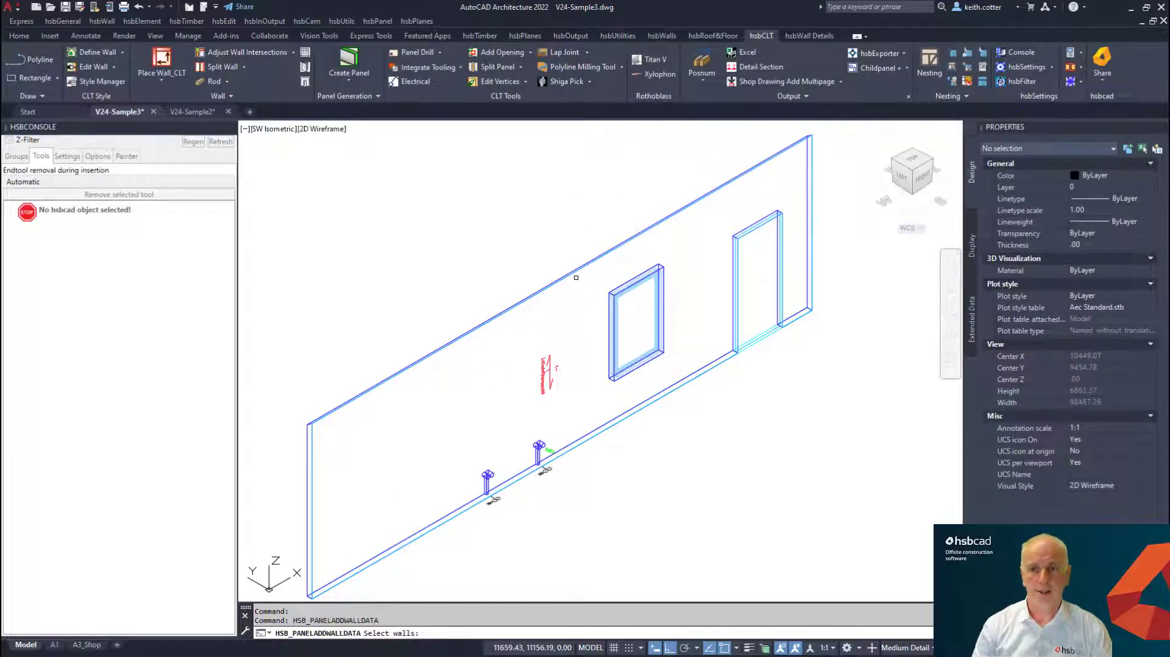
key(Escape)
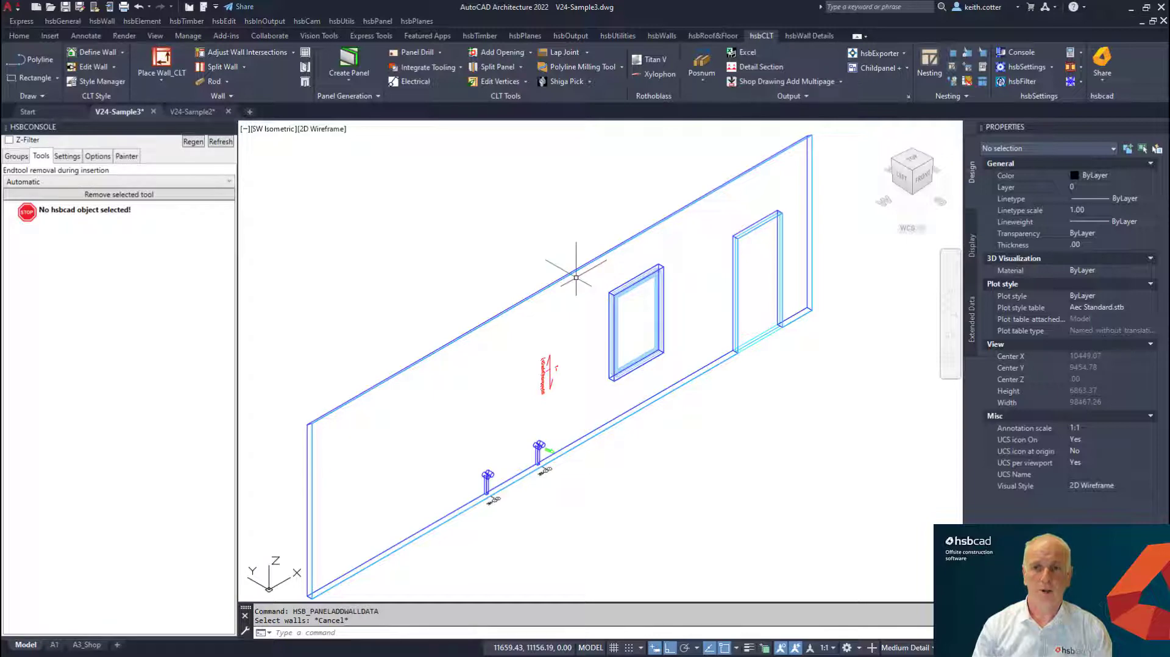
Examine the masterpanel, childpanel and nester parameters of the hsbCLT-MasterpanelManager nesting tool, leaving without inserting it.
click(932, 63)
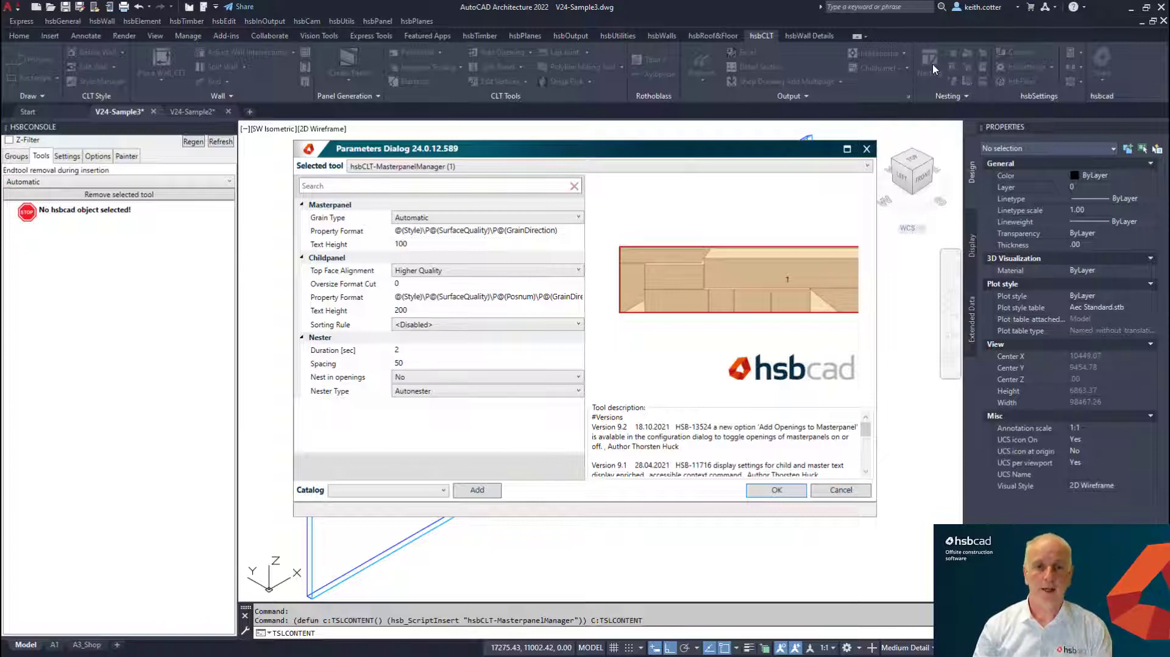
click(866, 149)
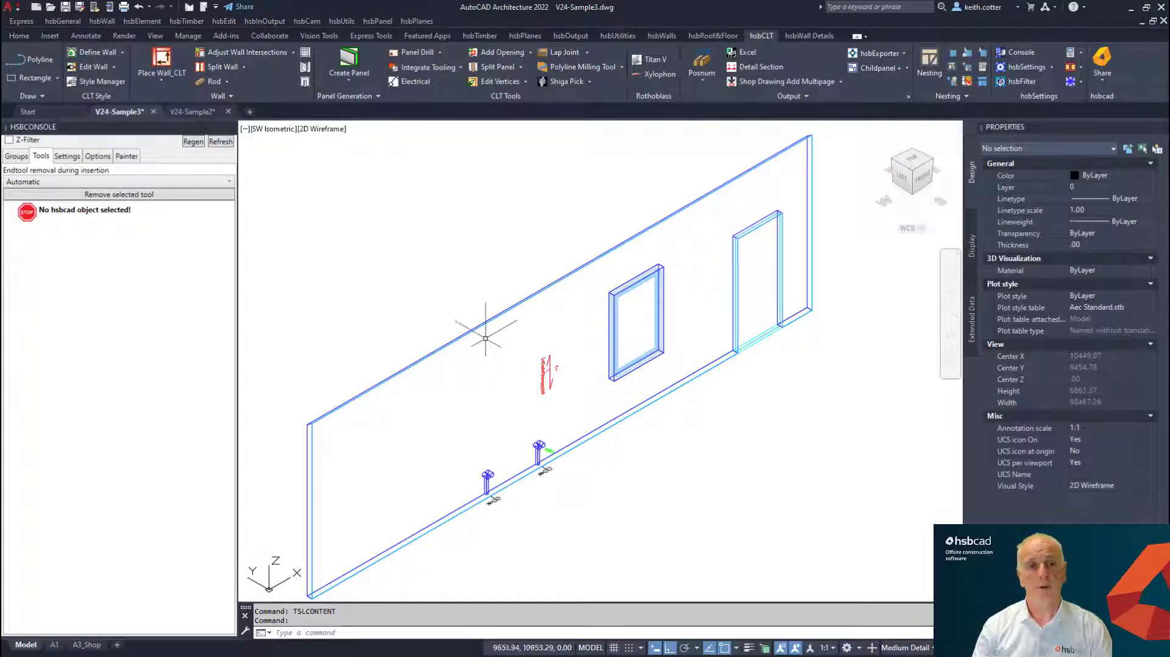
middle_drag(601, 332, 670, 338)
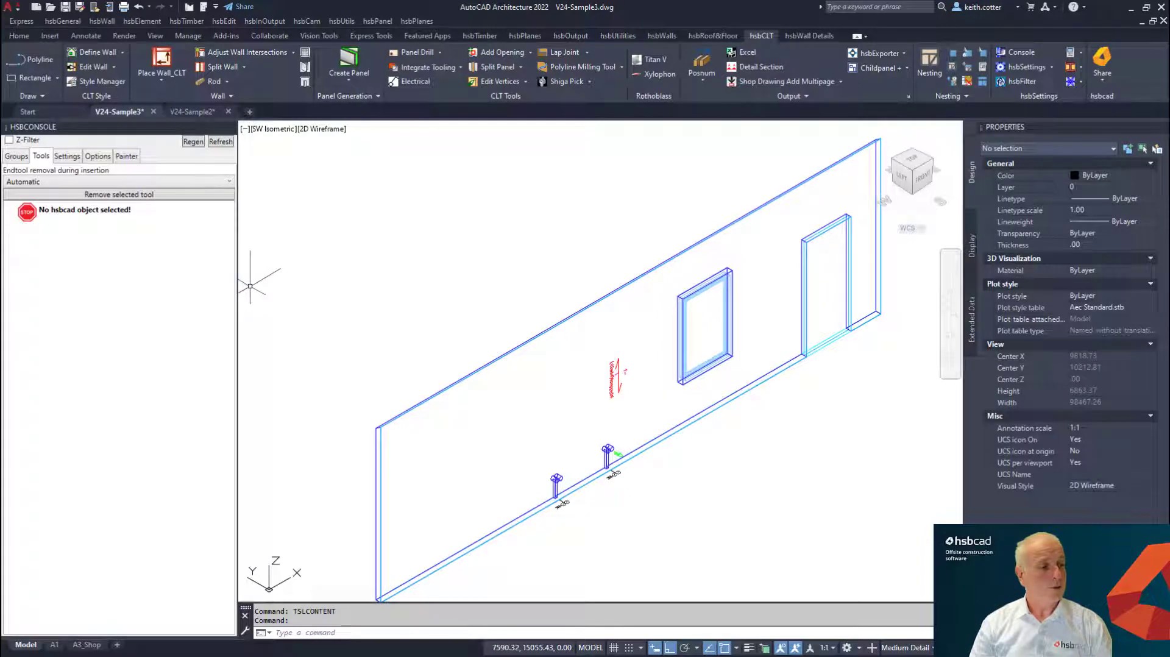
Switch to the browser and open HSB Academy from the resources on the hsbcad website.
key(alt+Tab)
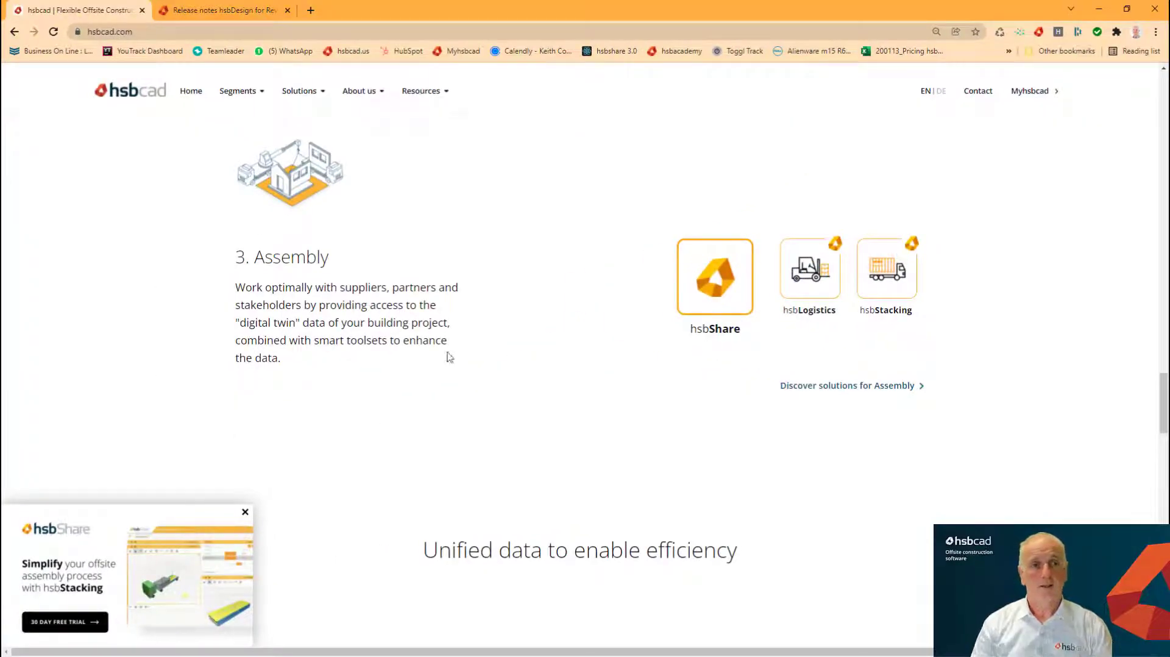
scroll(369, 213, up, 1)
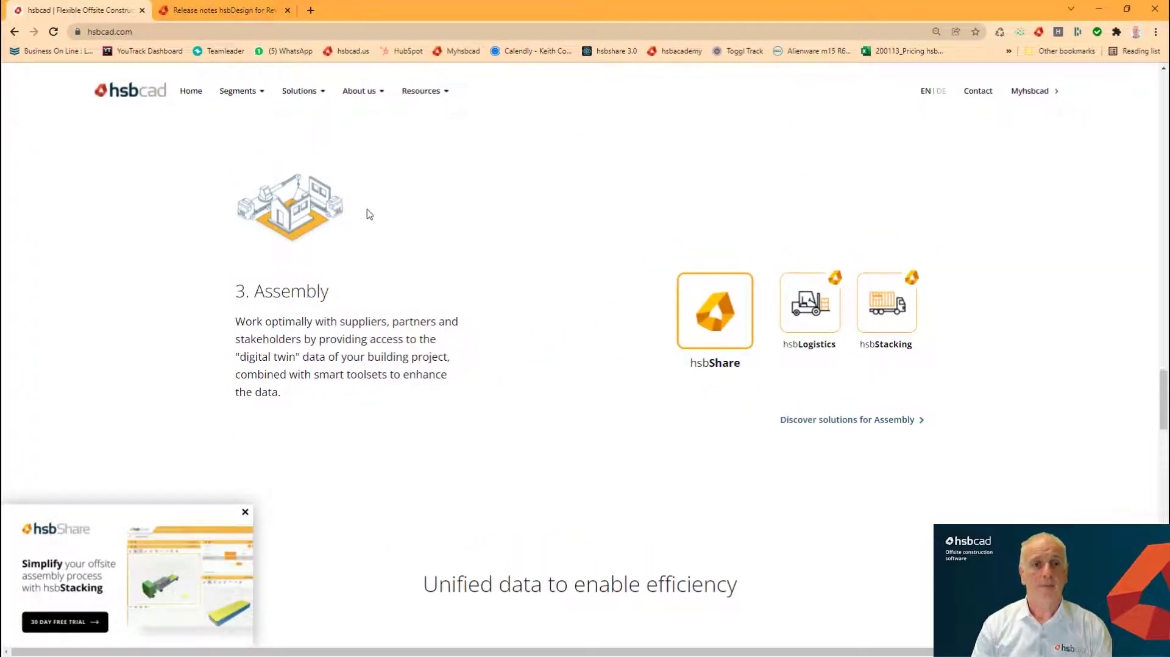
scroll(390, 238, up, 8)
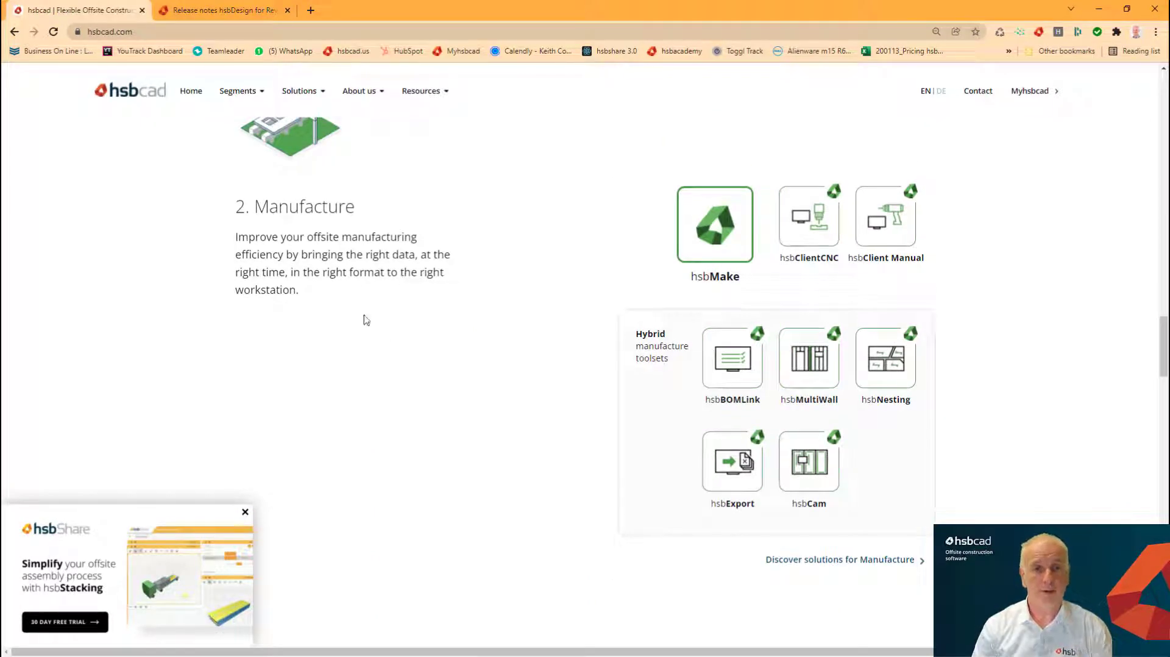
scroll(452, 353, up, 8)
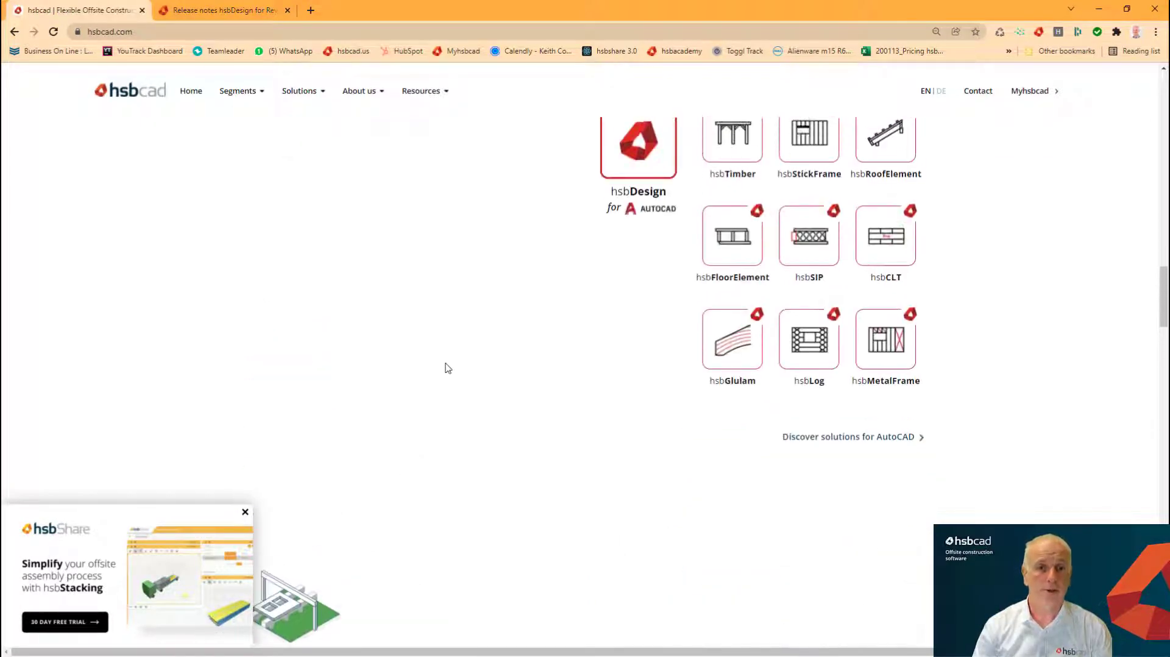
scroll(439, 341, up, 6)
mouse_move(438, 107)
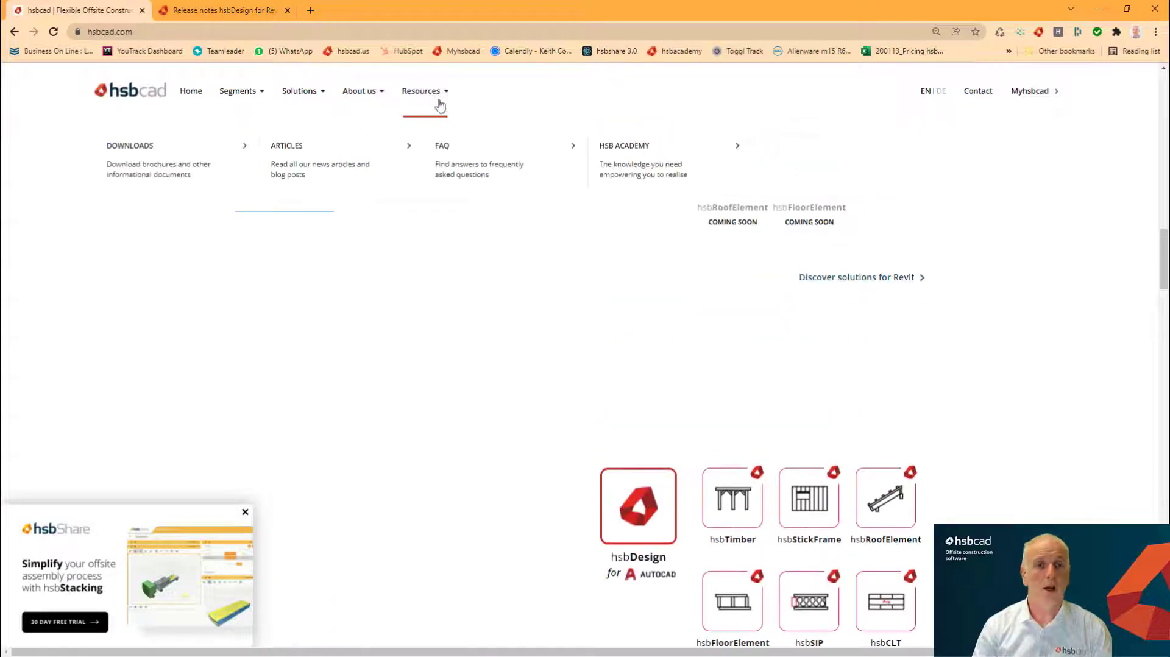
click(637, 168)
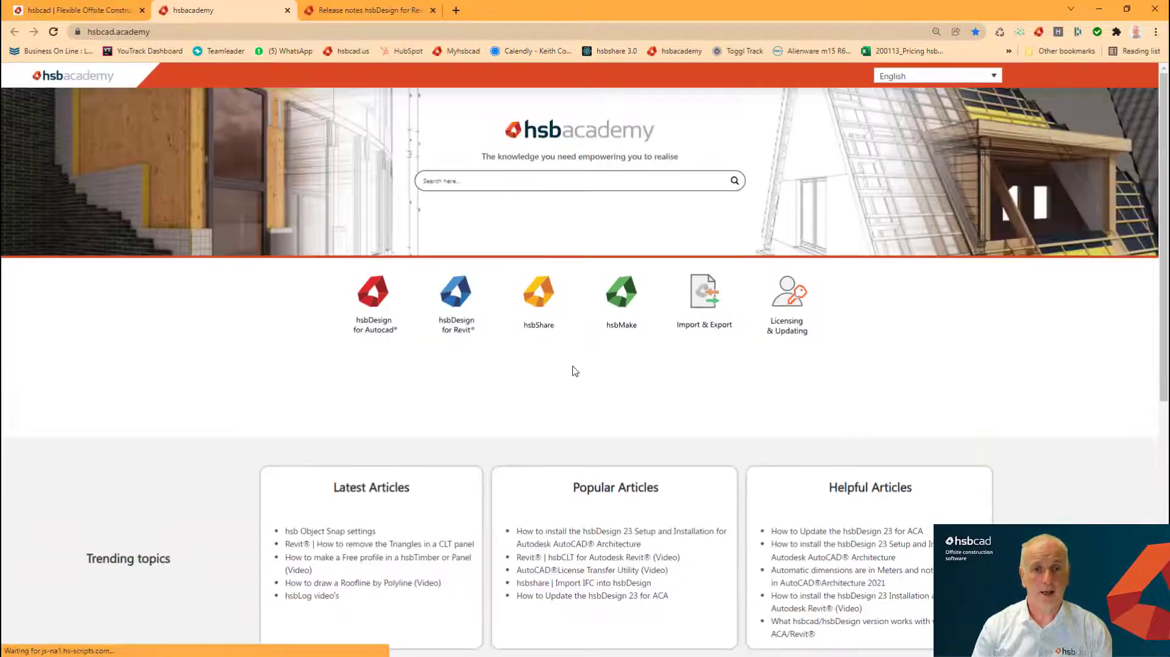
Open the Version 24 hsbDesign on AutoCAD release notes from the New Features section of hsbacademy.
scroll(575, 371, down, 6)
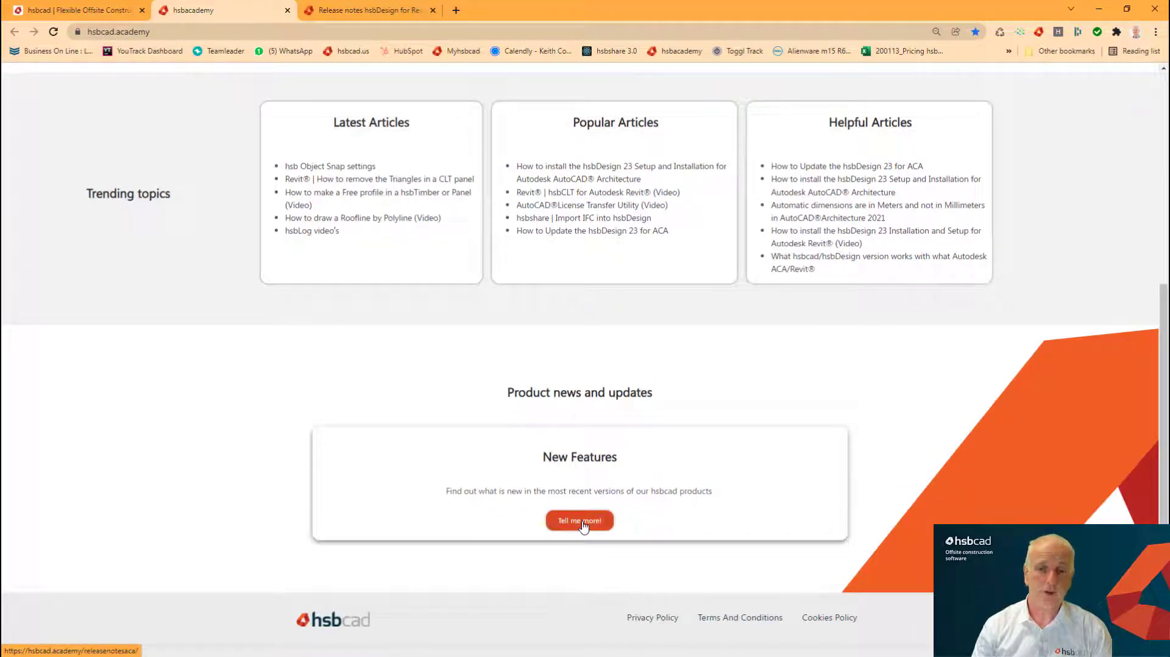
click(581, 522)
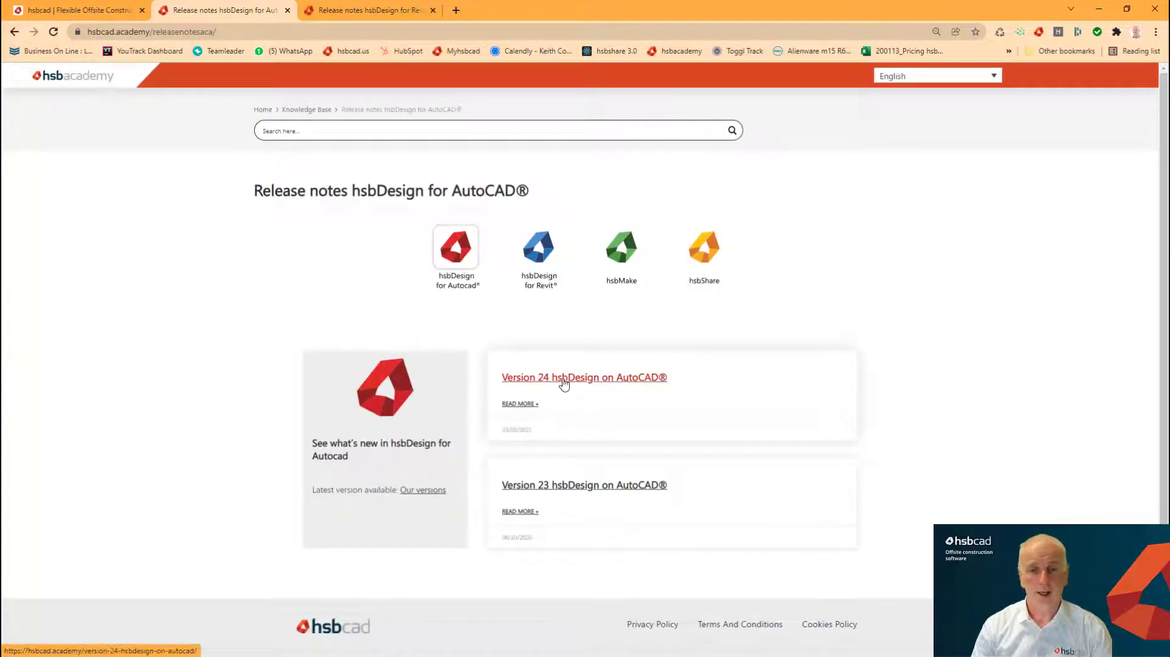
click(571, 383)
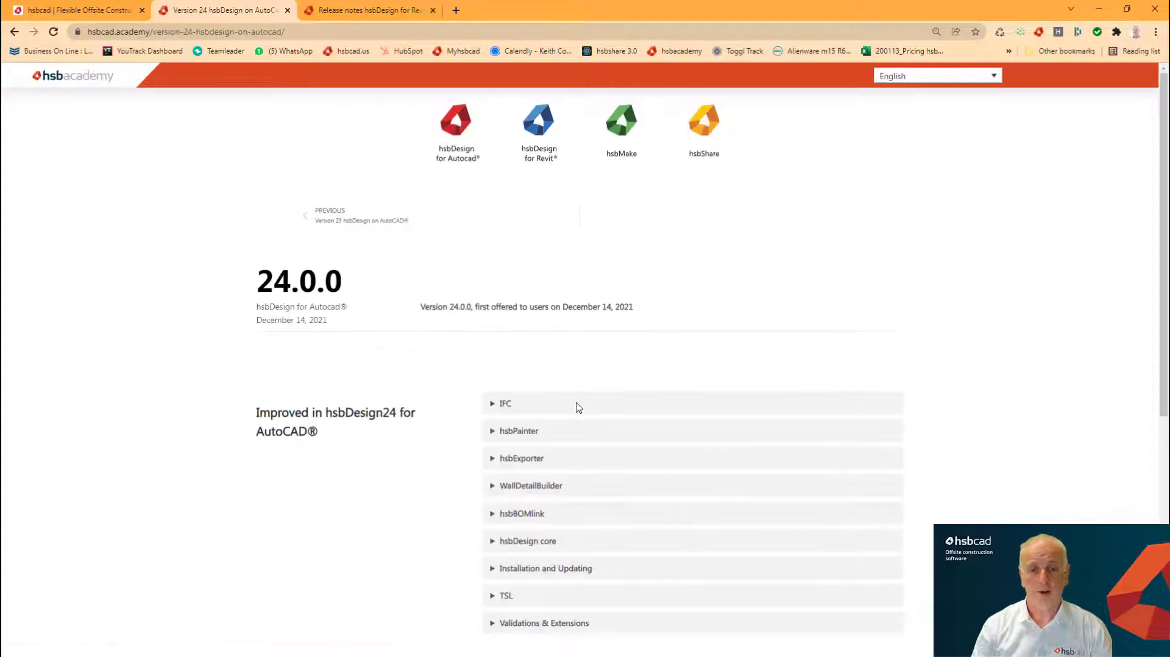
Review the improved and added topics in the version 24.0.0 notes, and open the release notes for hsbDesign for Revit.
scroll(575, 405, down, 5)
scroll(579, 407, down, 1)
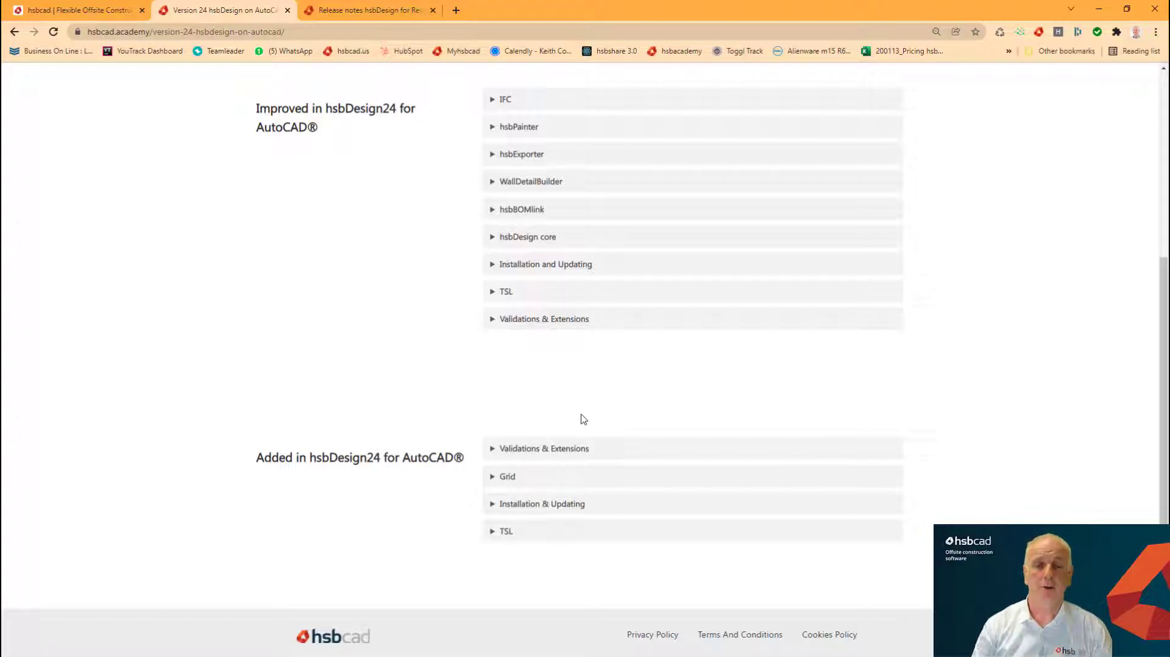
scroll(583, 420, up, 5)
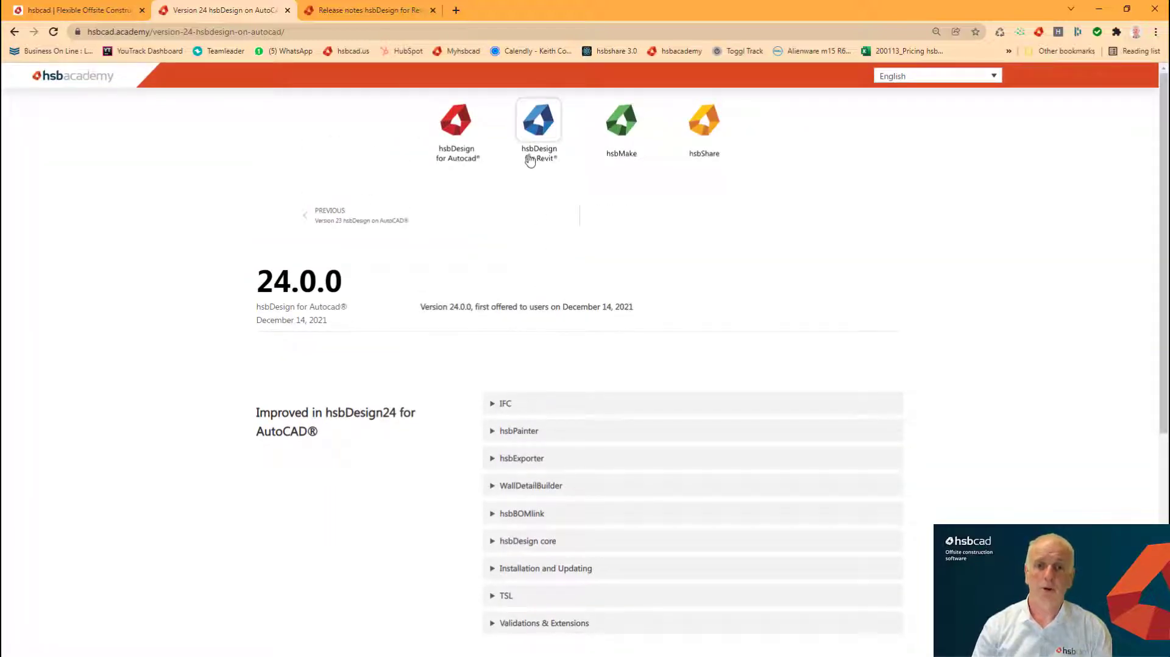
click(539, 122)
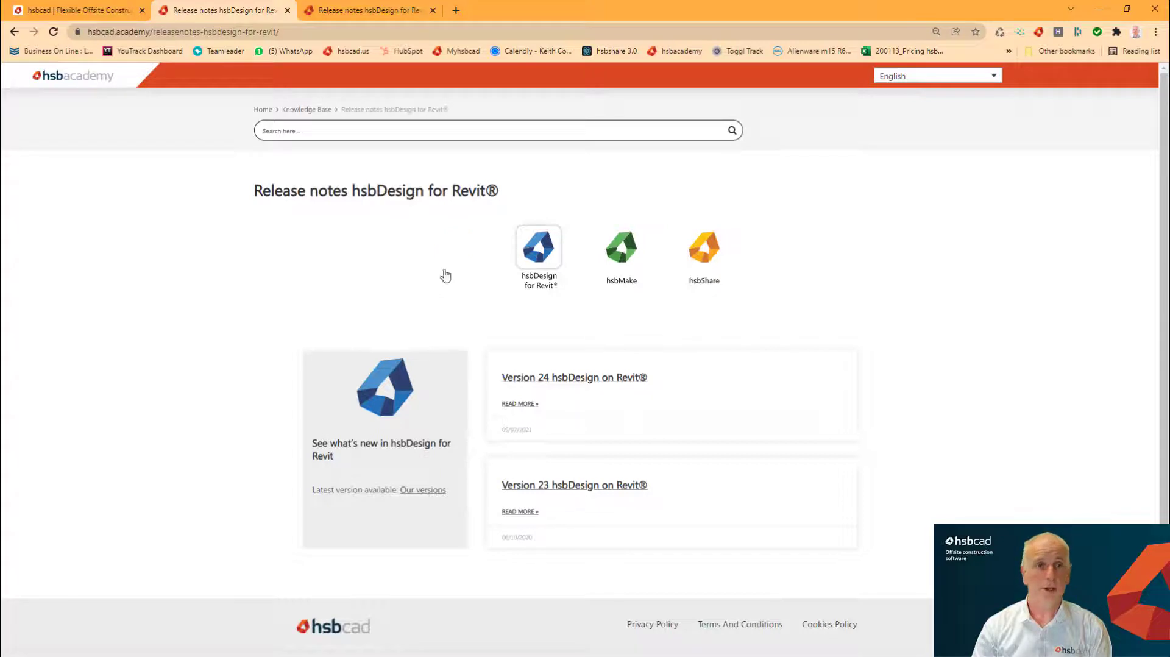
Return to the hsbcad home page and open the hsbStacking product from the Assembly section.
click(96, 12)
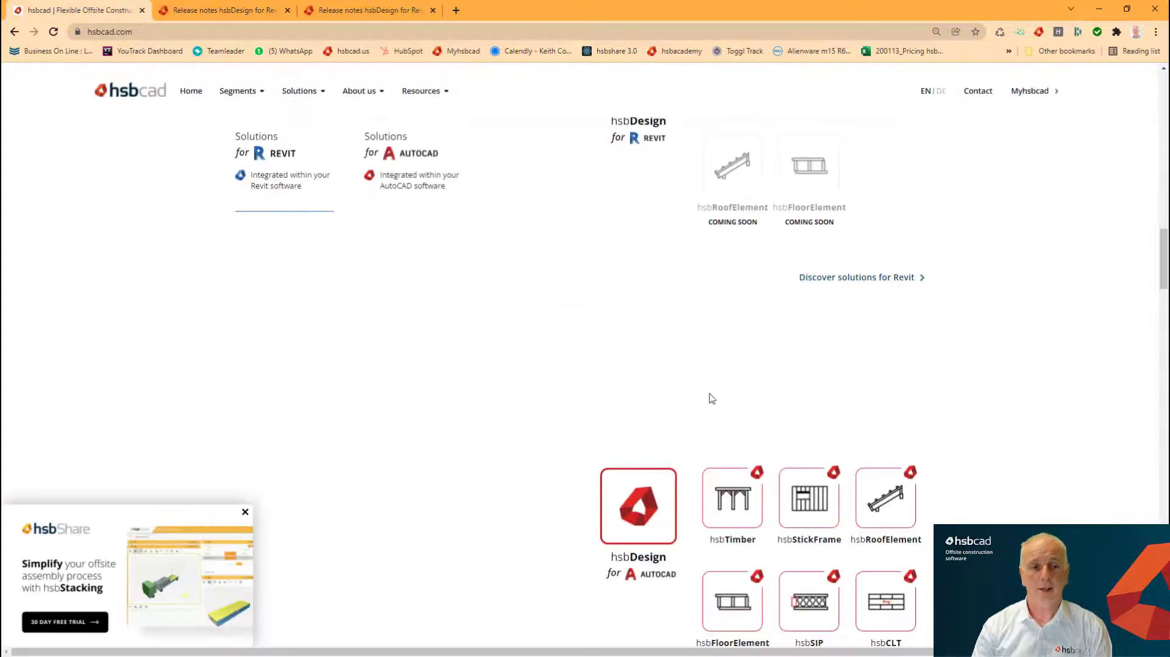
scroll(709, 398, down, 5)
scroll(710, 398, down, 10)
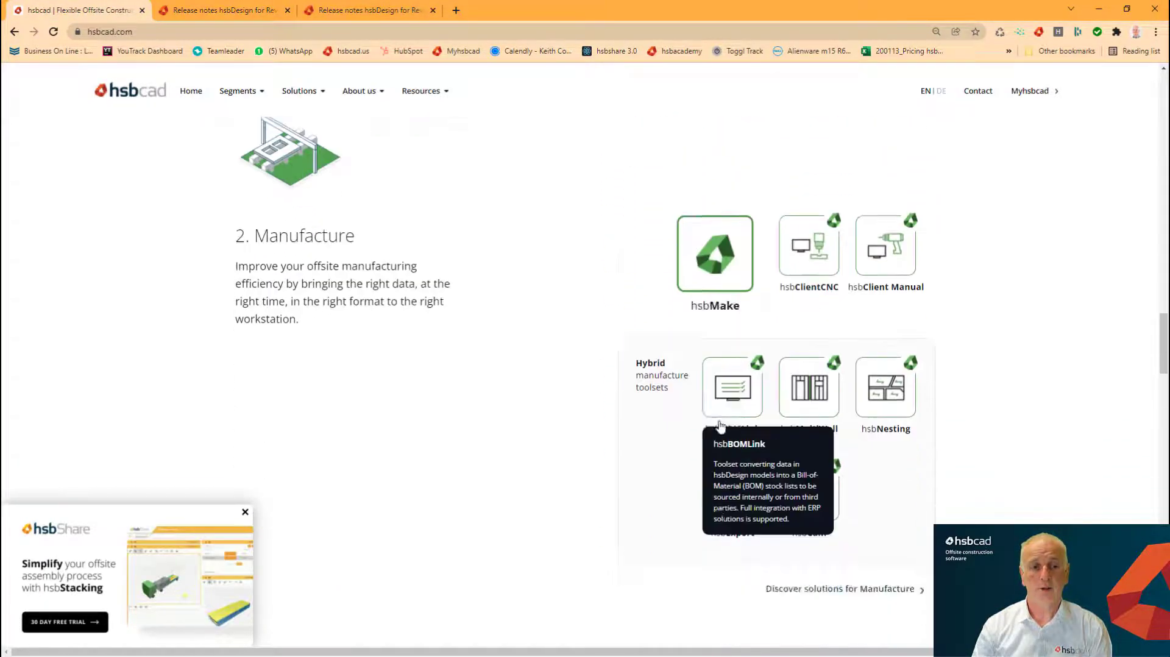
scroll(718, 430, down, 5)
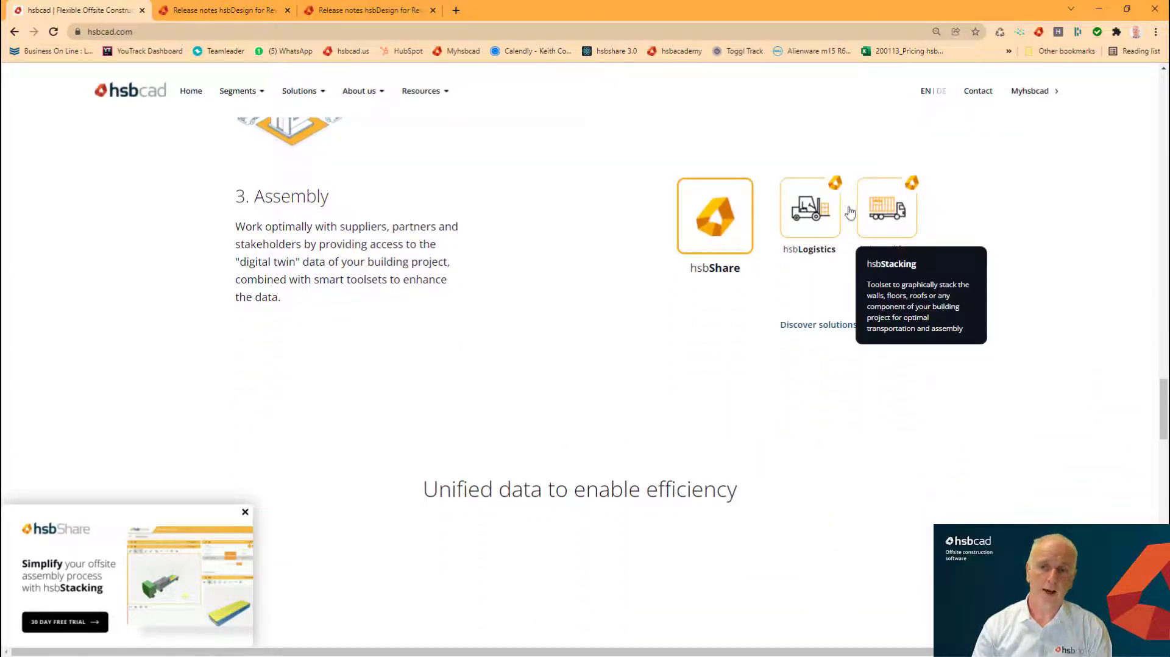
click(883, 215)
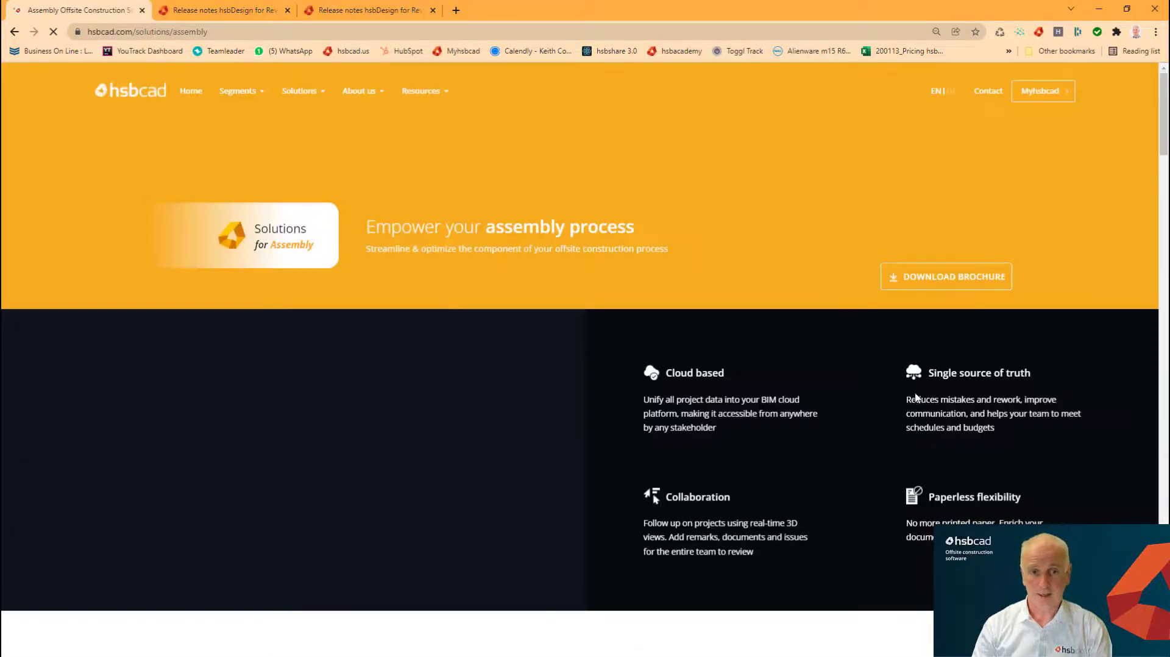
Examine the hsbShare platform description and feature list on the assembly solutions page.
scroll(582, 417, down, 5)
scroll(584, 416, down, 7)
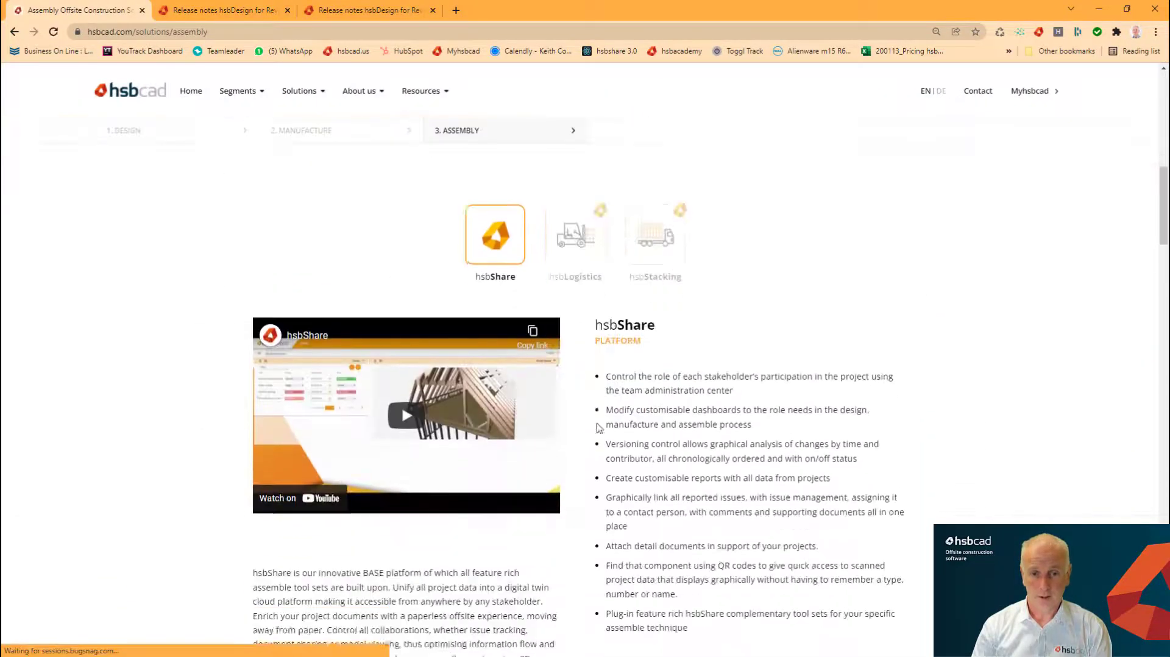
scroll(293, 296, down, 1)
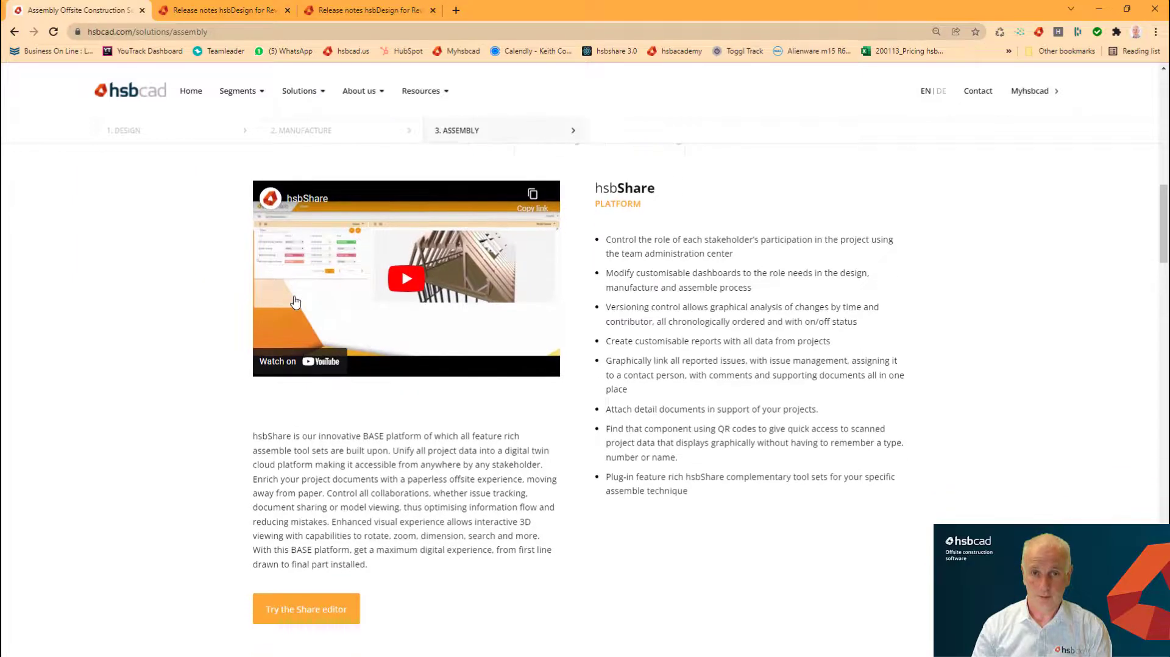